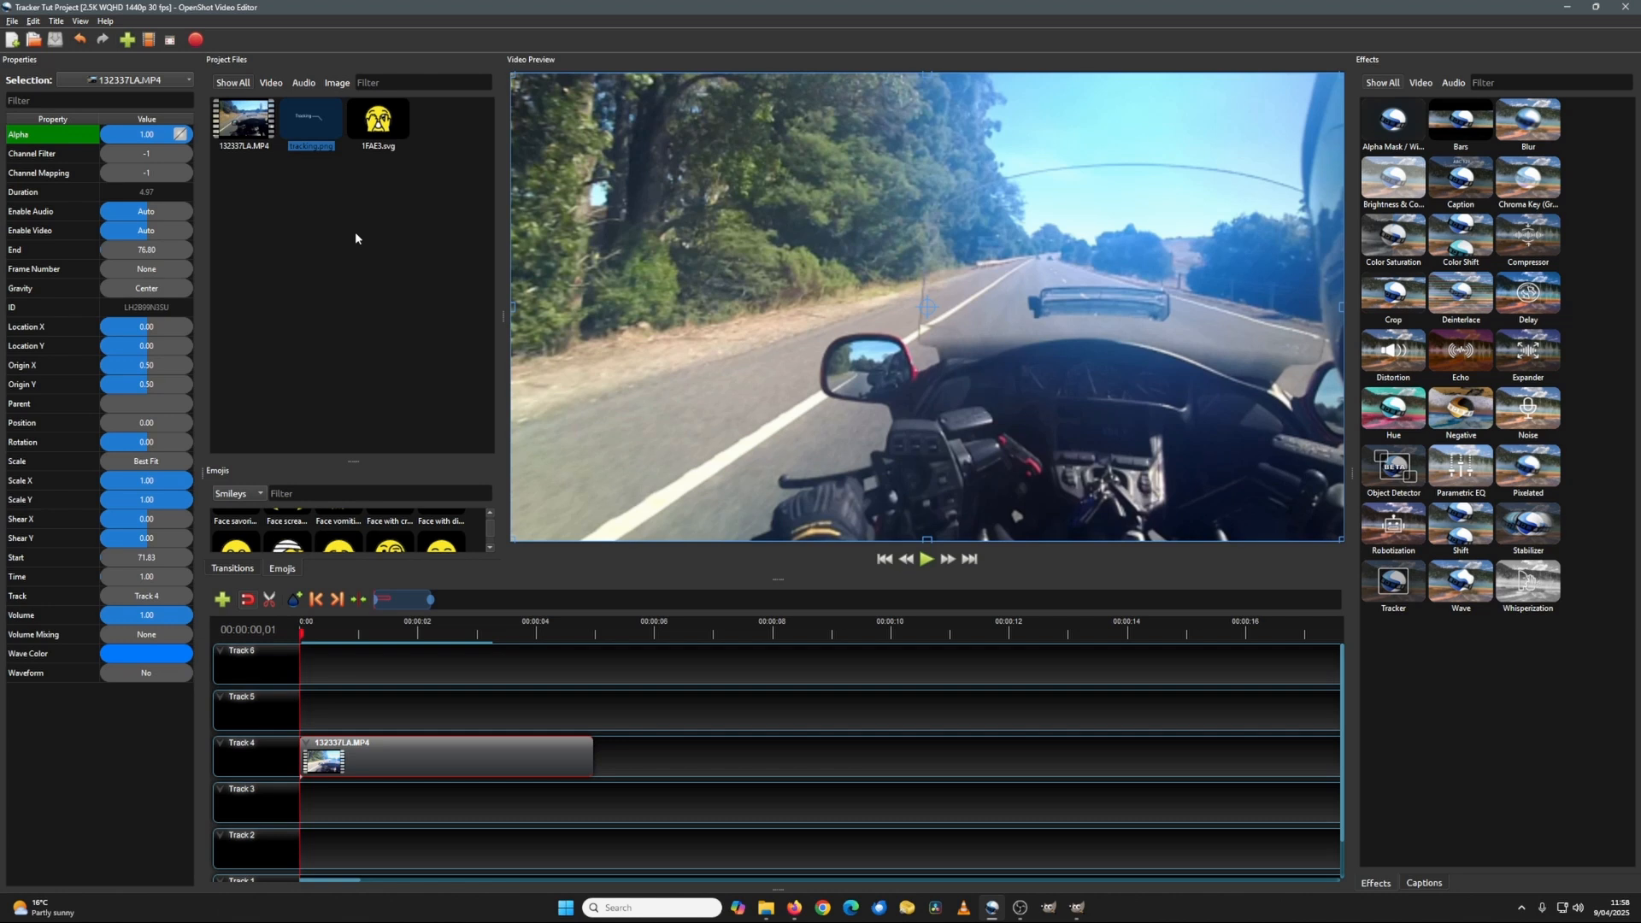
- Preview the first seconds of the 132337LA.MP4 clip and return the playhead to the start
left_click(356, 238)
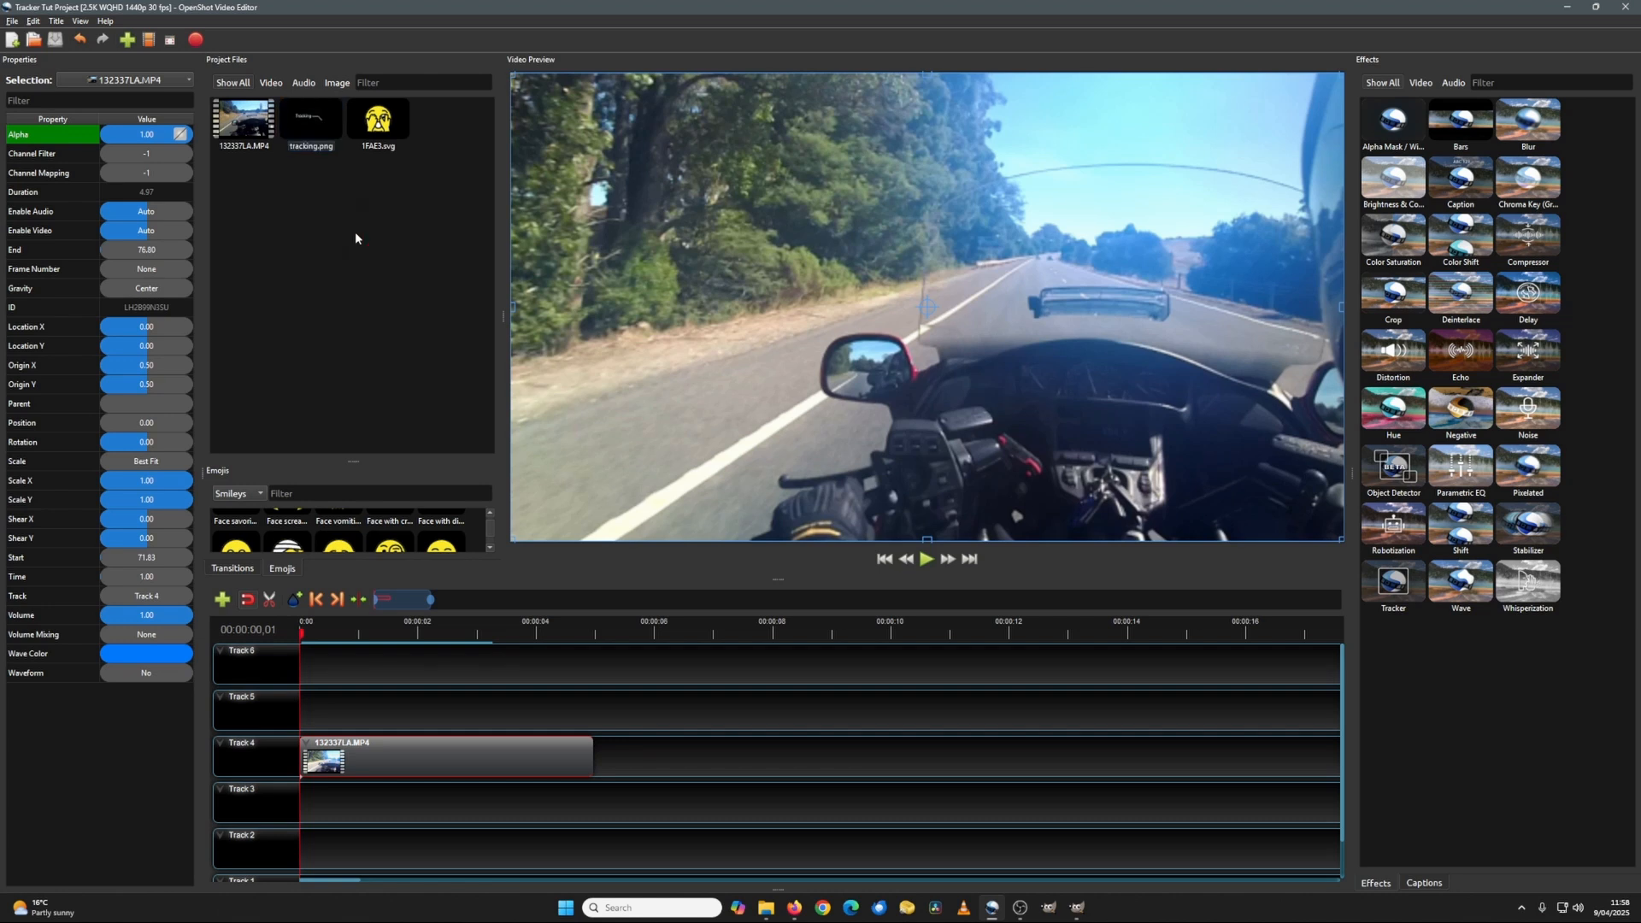
right_click(355, 233)
left_click(928, 559)
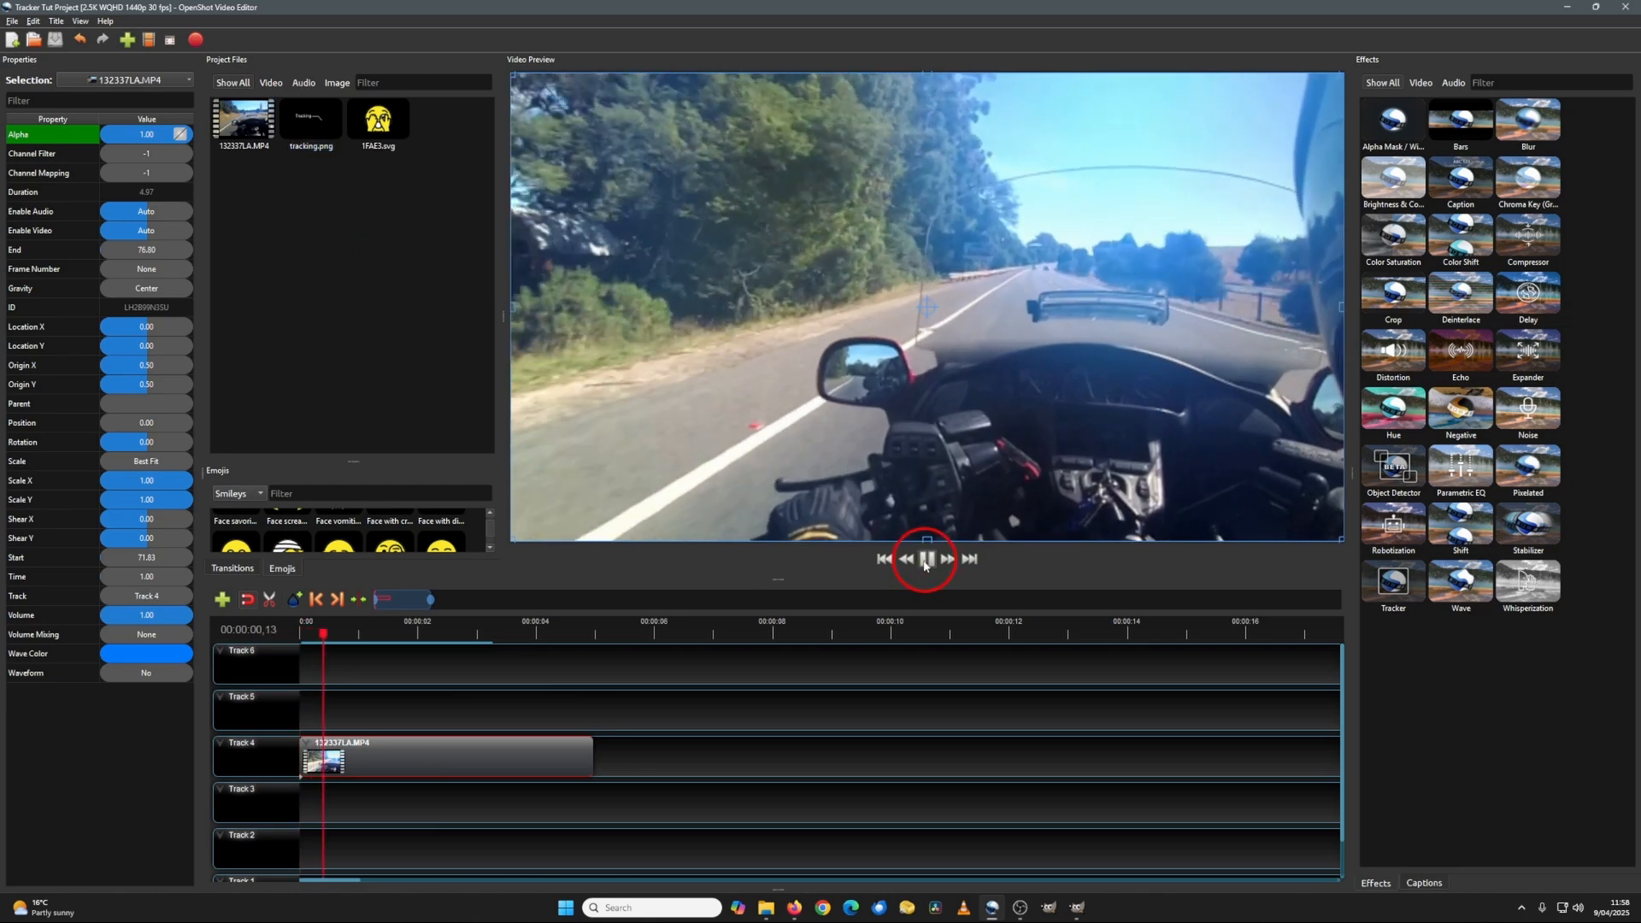
left_click(928, 560)
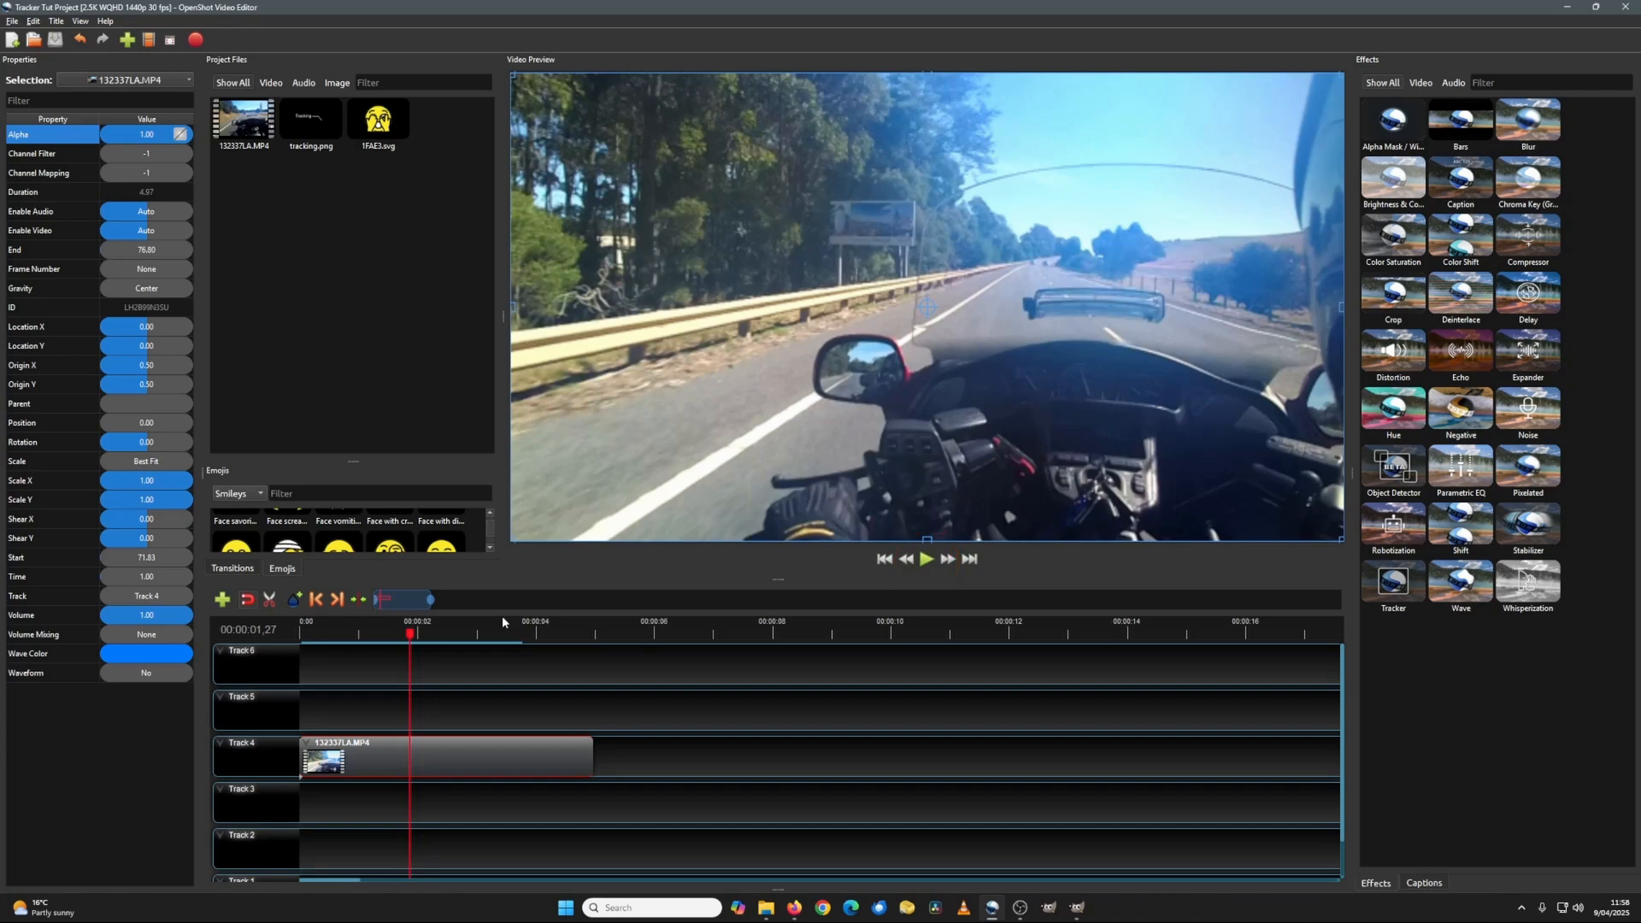
left_click_drag(409, 639, 290, 635)
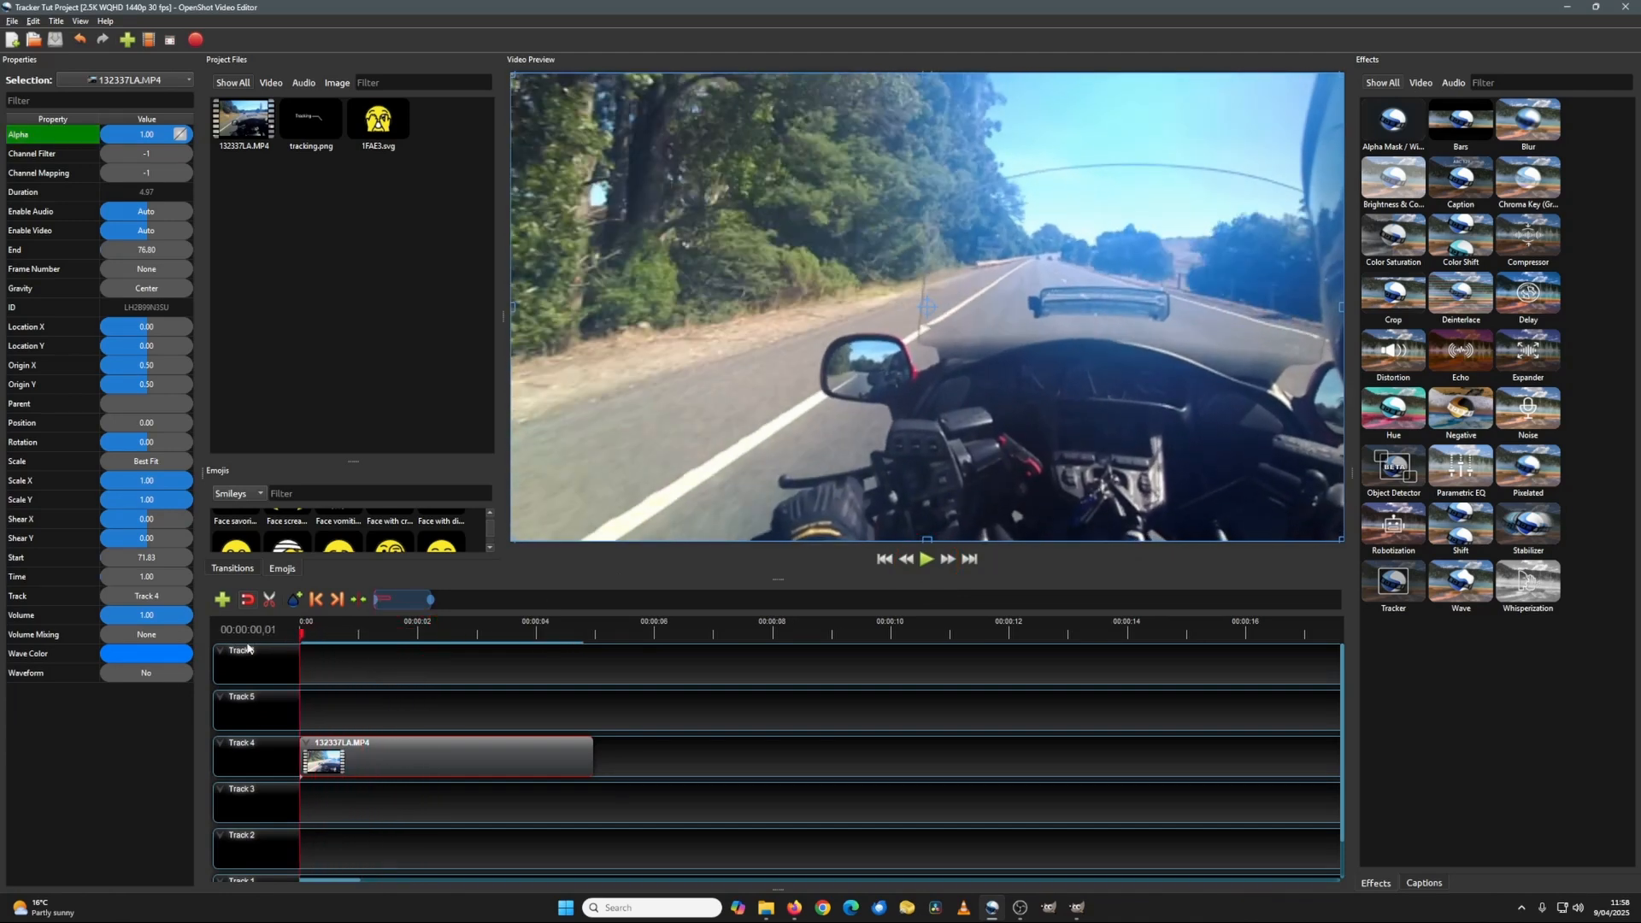
- Mute the entire 132337LA.MP4 clip on Track 4 by setting its volume to 0
right_click(398, 757)
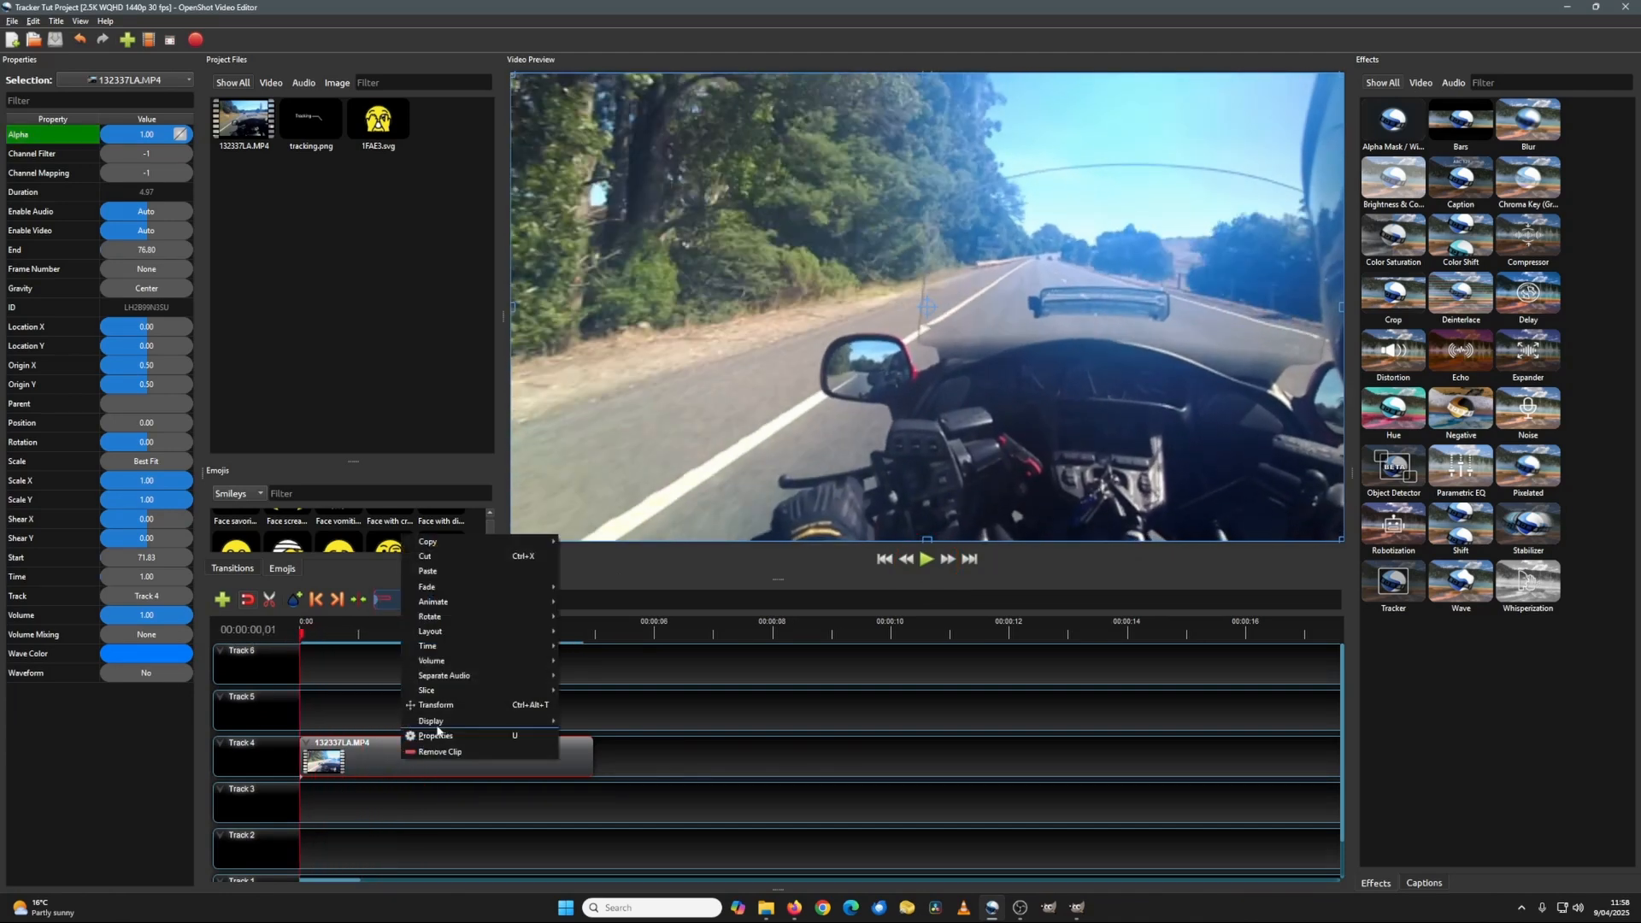
mouse_move(451, 666)
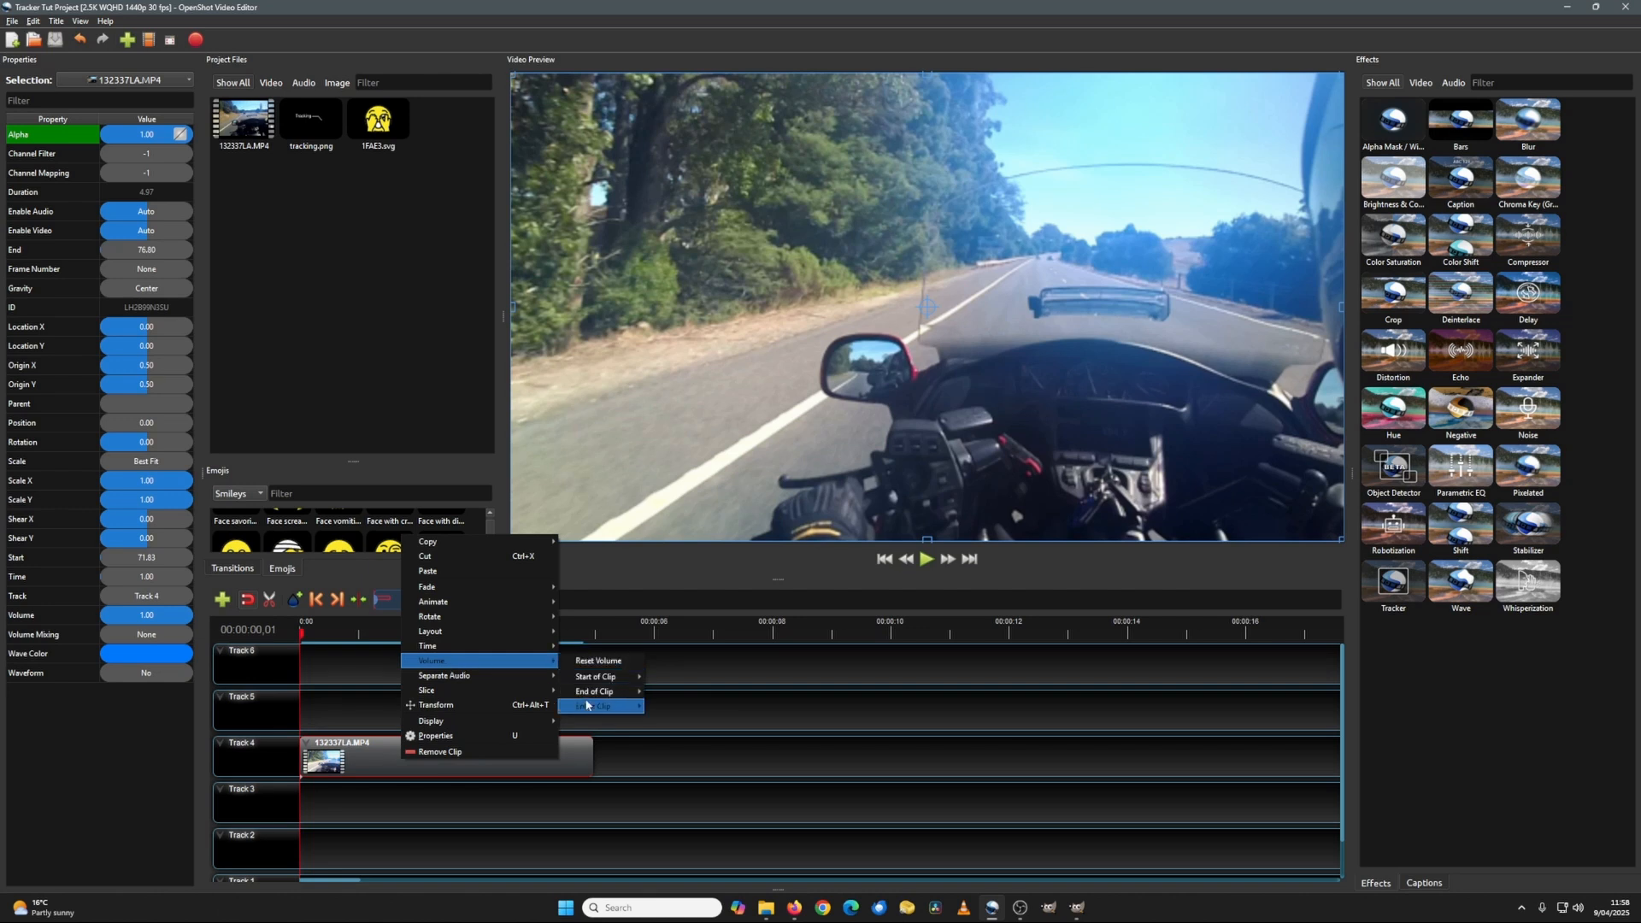
mouse_move(603, 706)
left_click(672, 917)
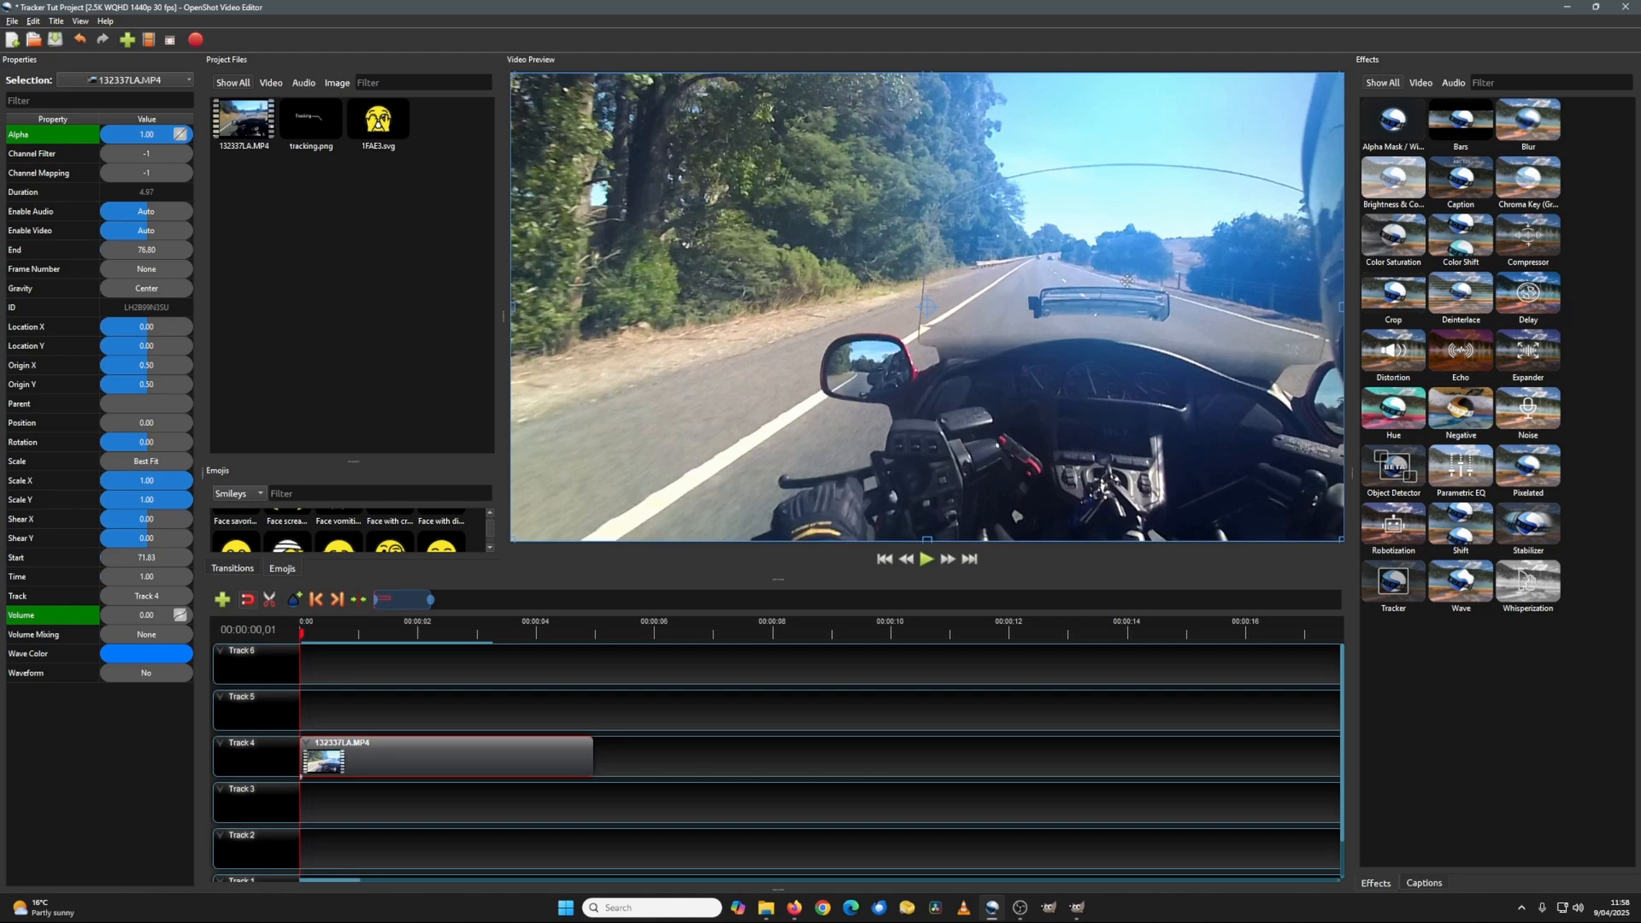
left_click_drag(1046, 292, 1106, 324)
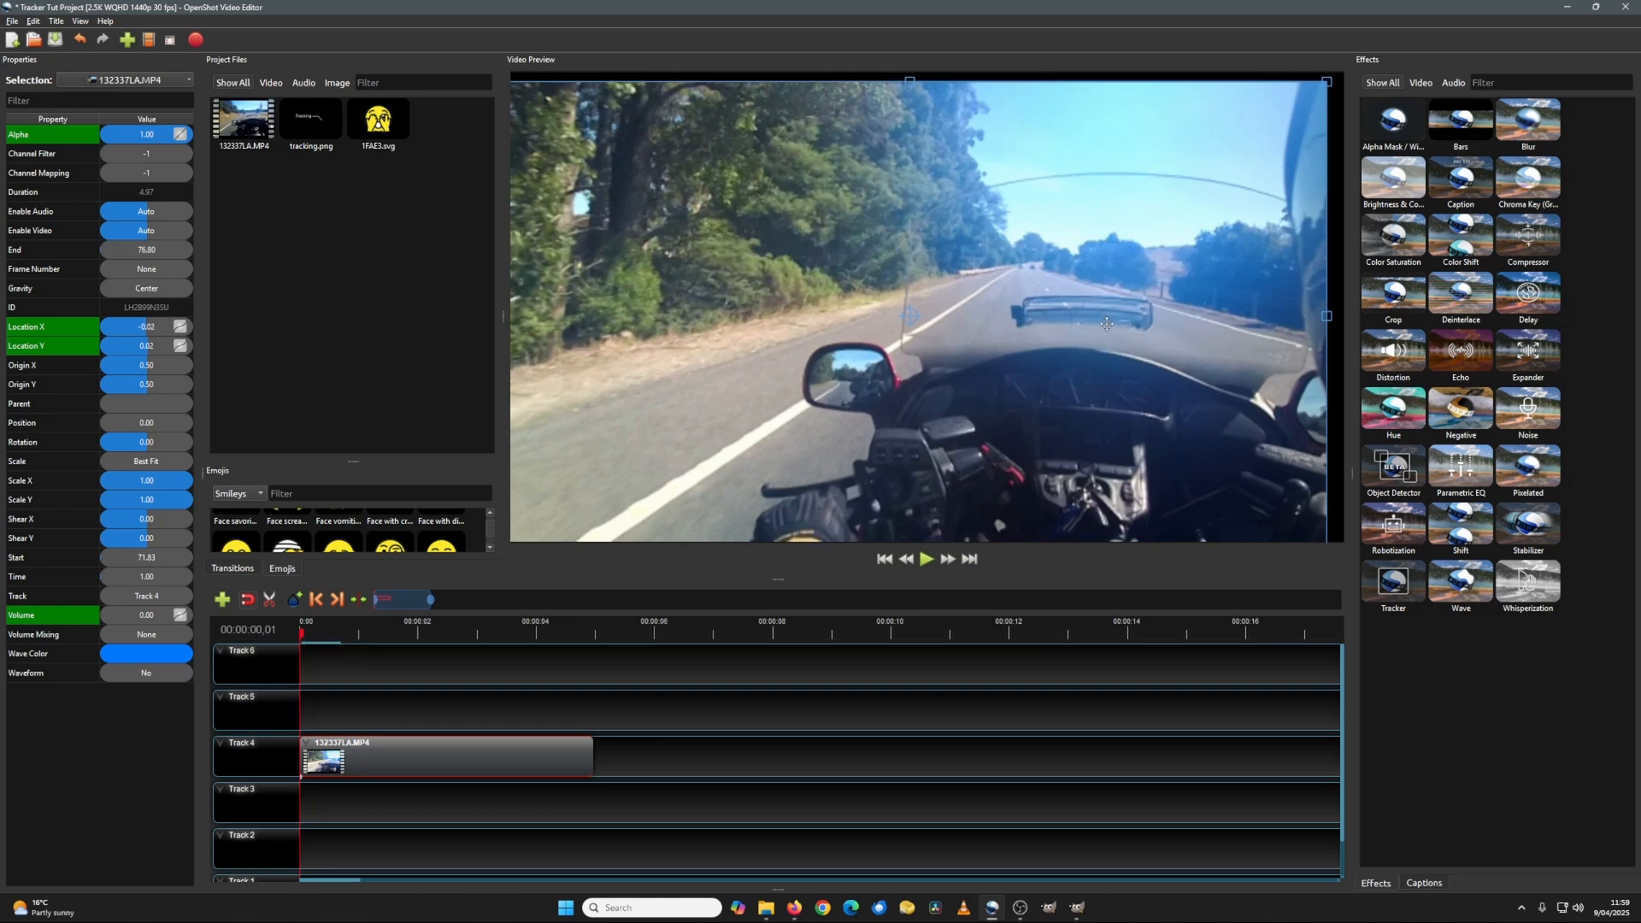
key("ctrl+z")
key("ctrl+z")
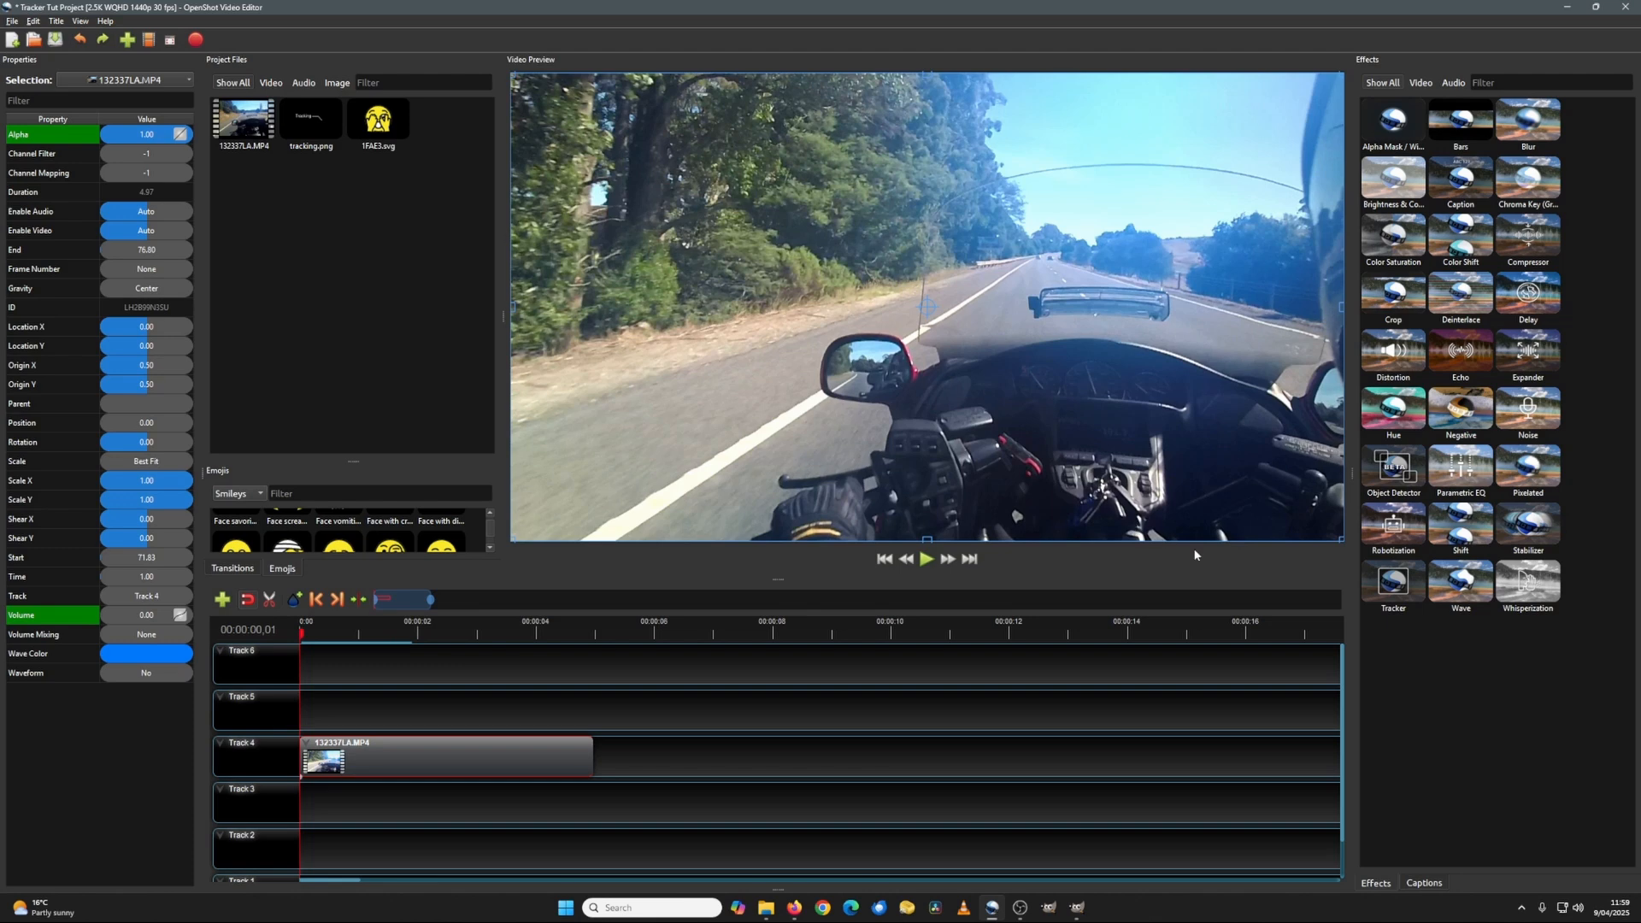
- Apply the Tracker effect to the 132337LA.MP4 clip on Track 4
left_click(1392, 586)
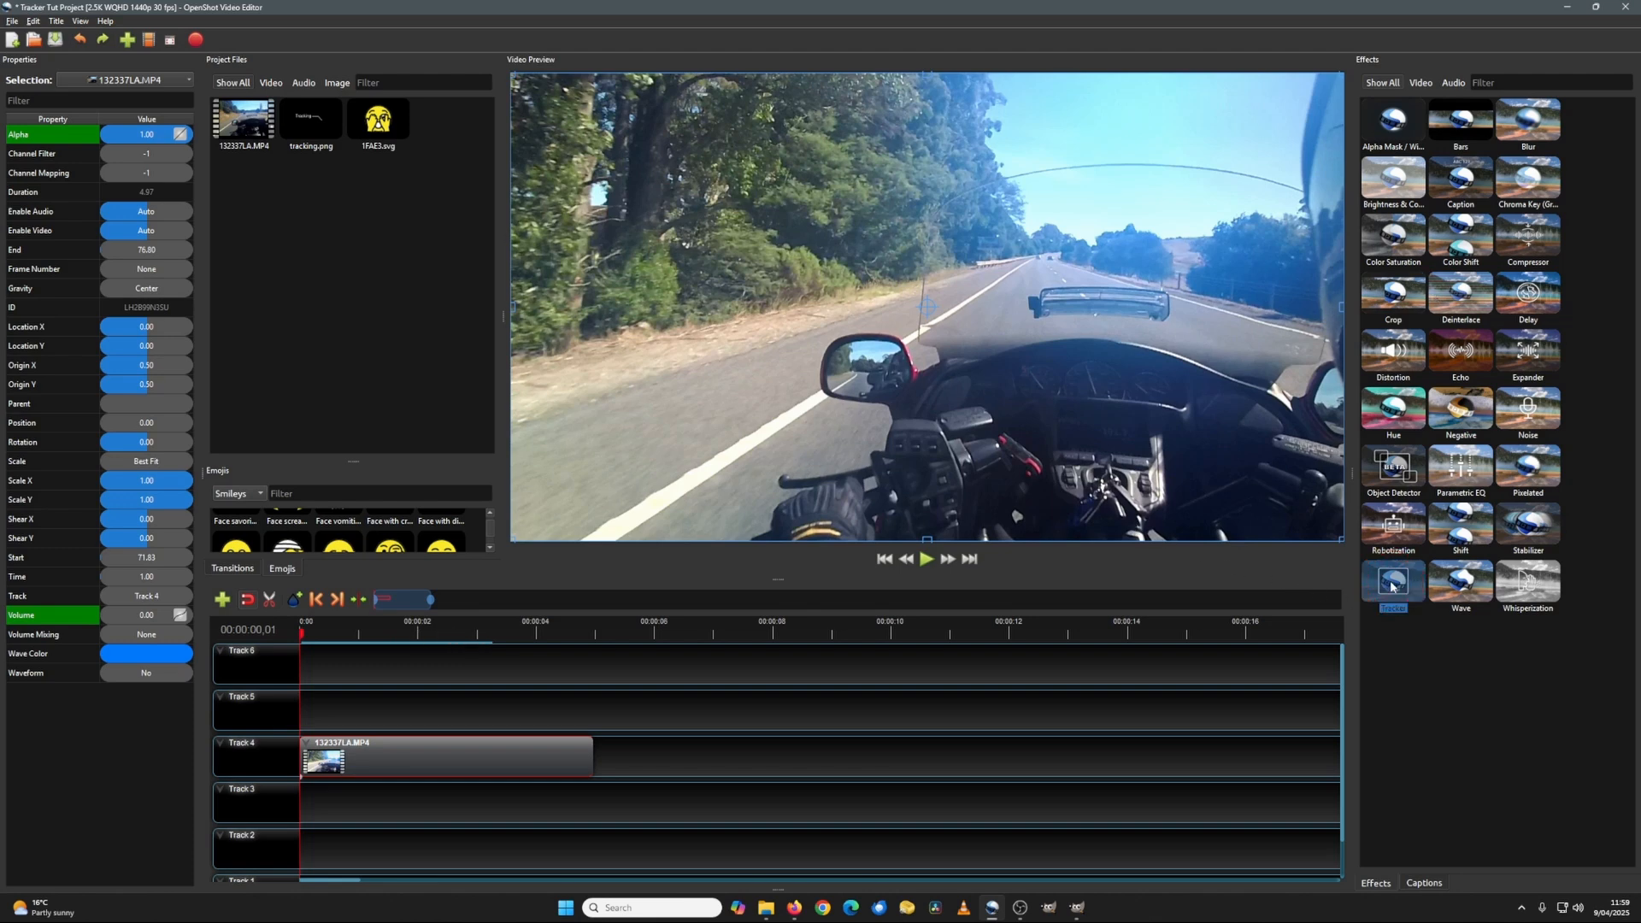
left_click_drag(1391, 586, 338, 765)
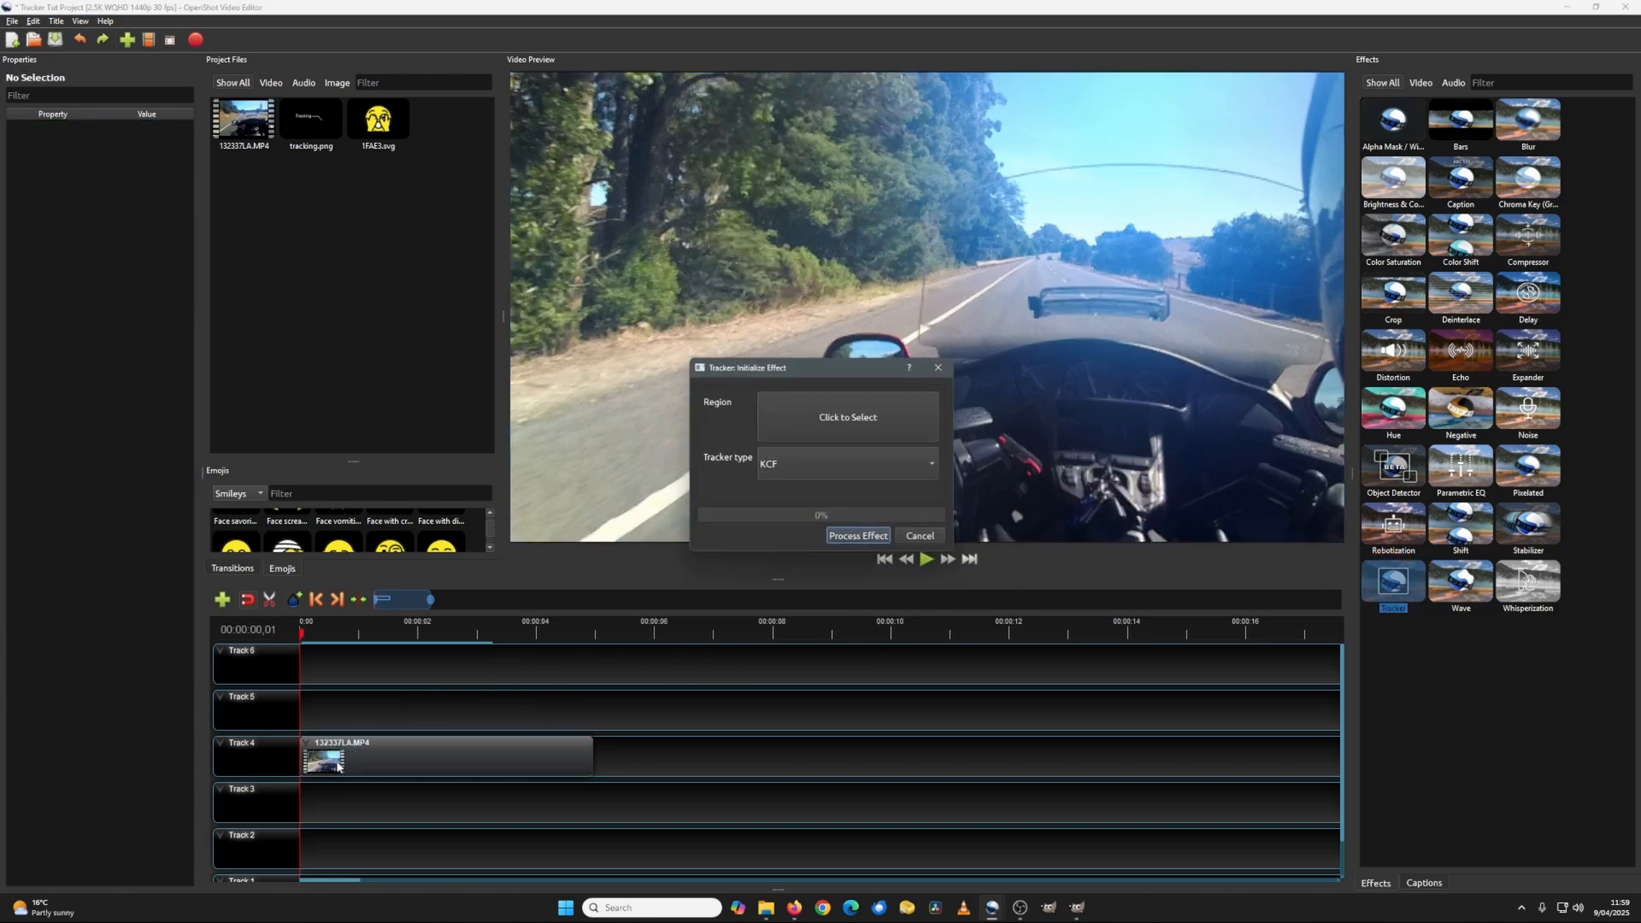
left_click(817, 373)
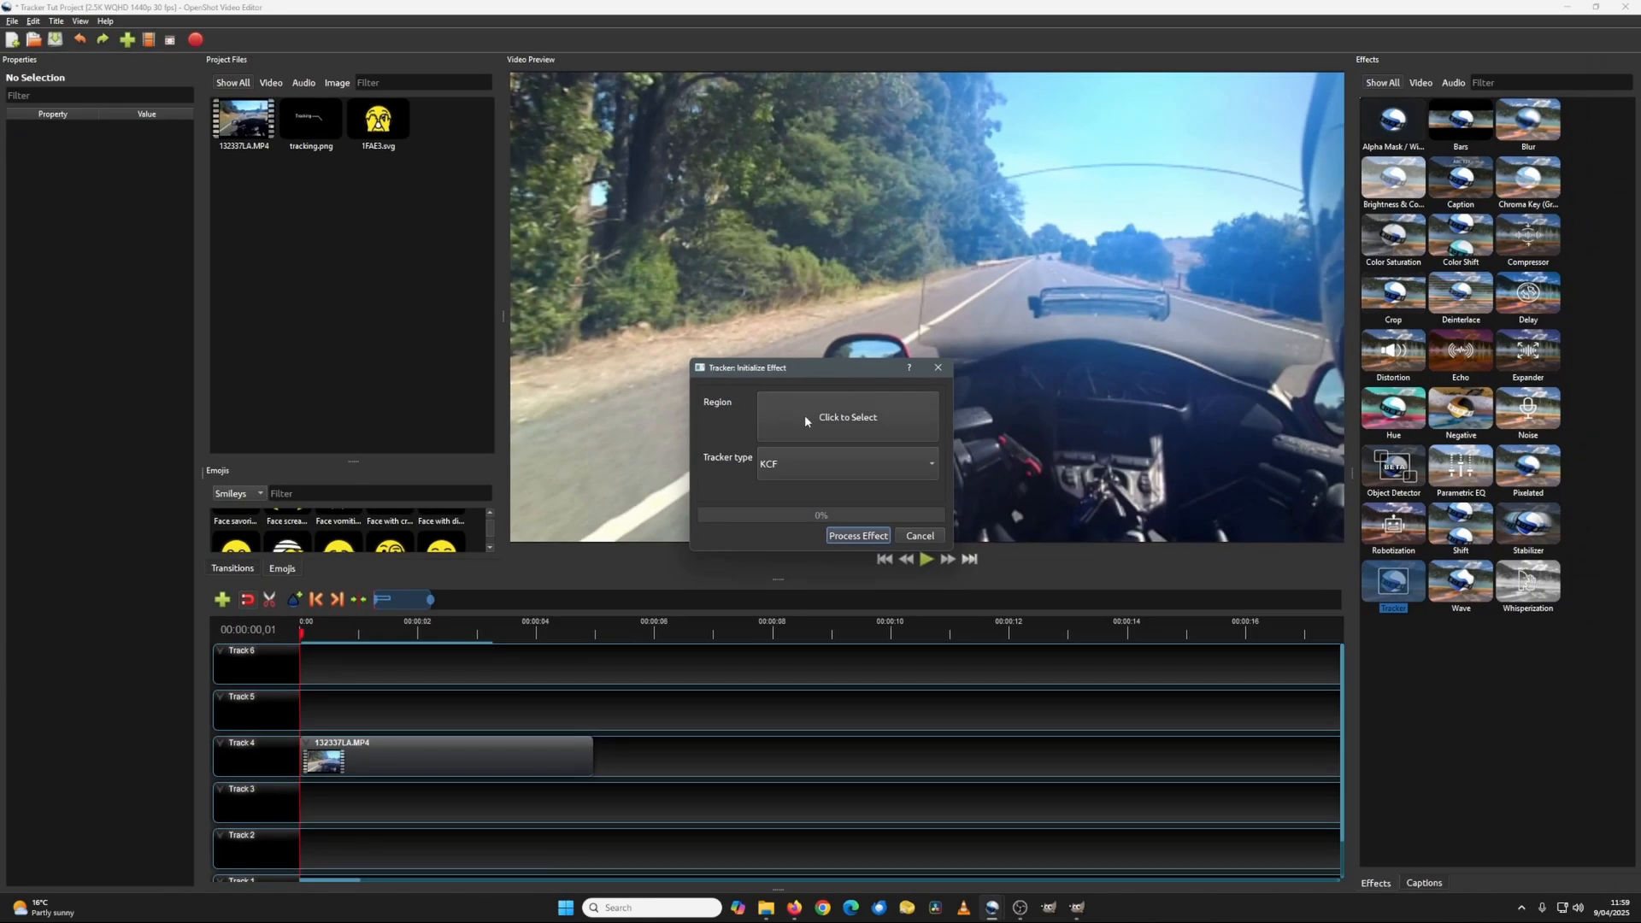
- Select a rectangular tracking region around the vent on the motorcycle's windscreen in the first frame
left_click(805, 420)
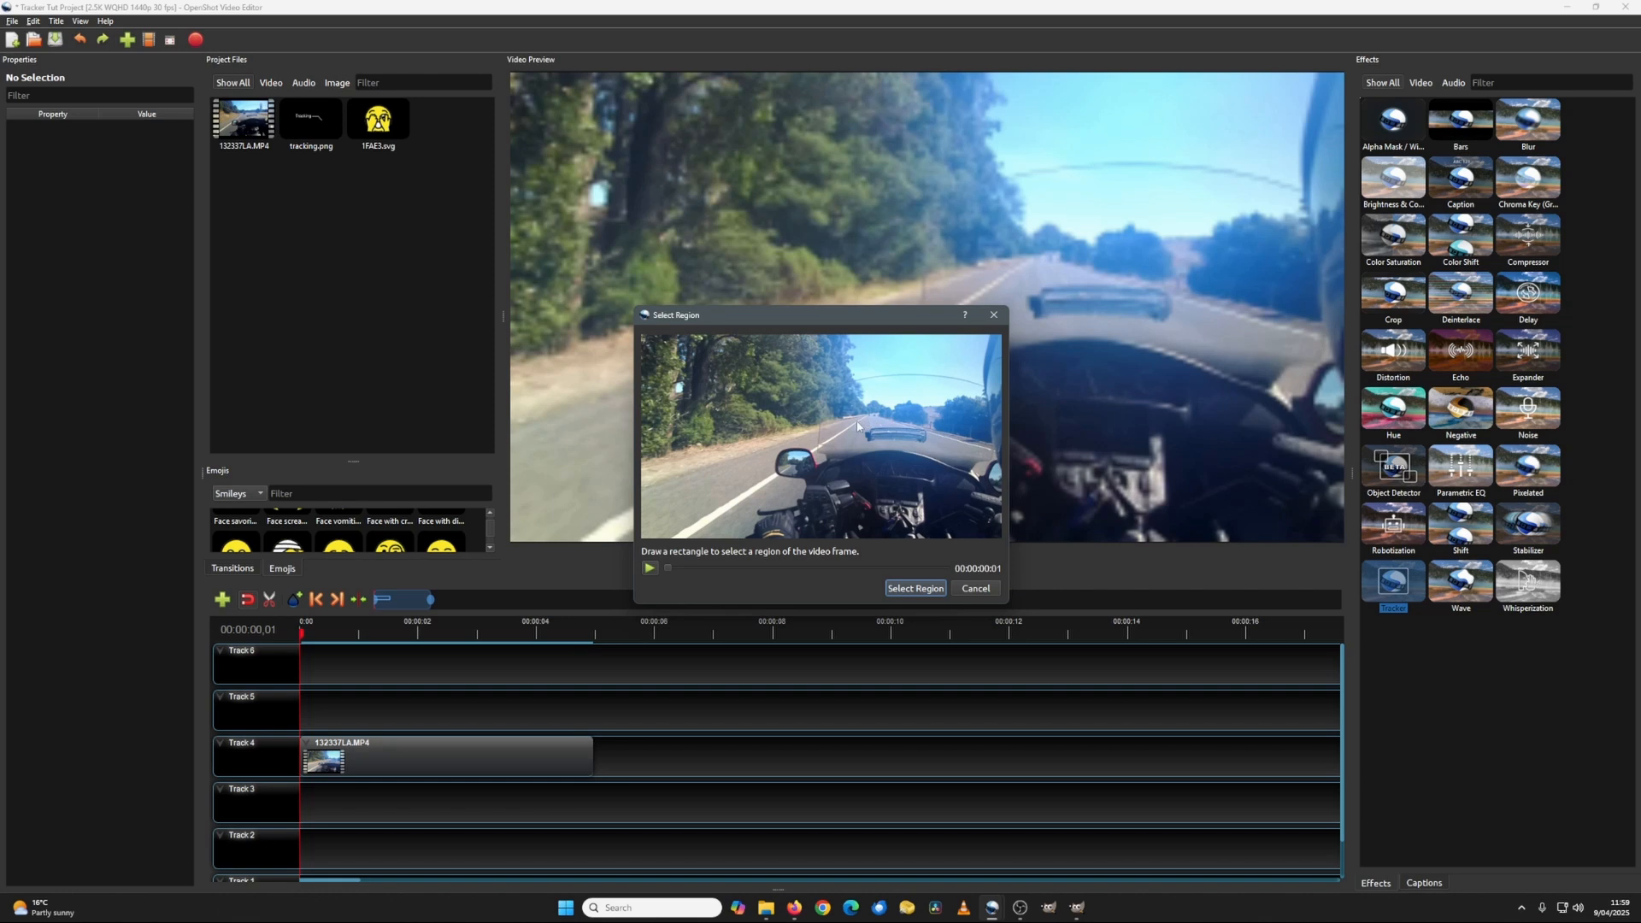
left_click_drag(857, 425, 935, 455)
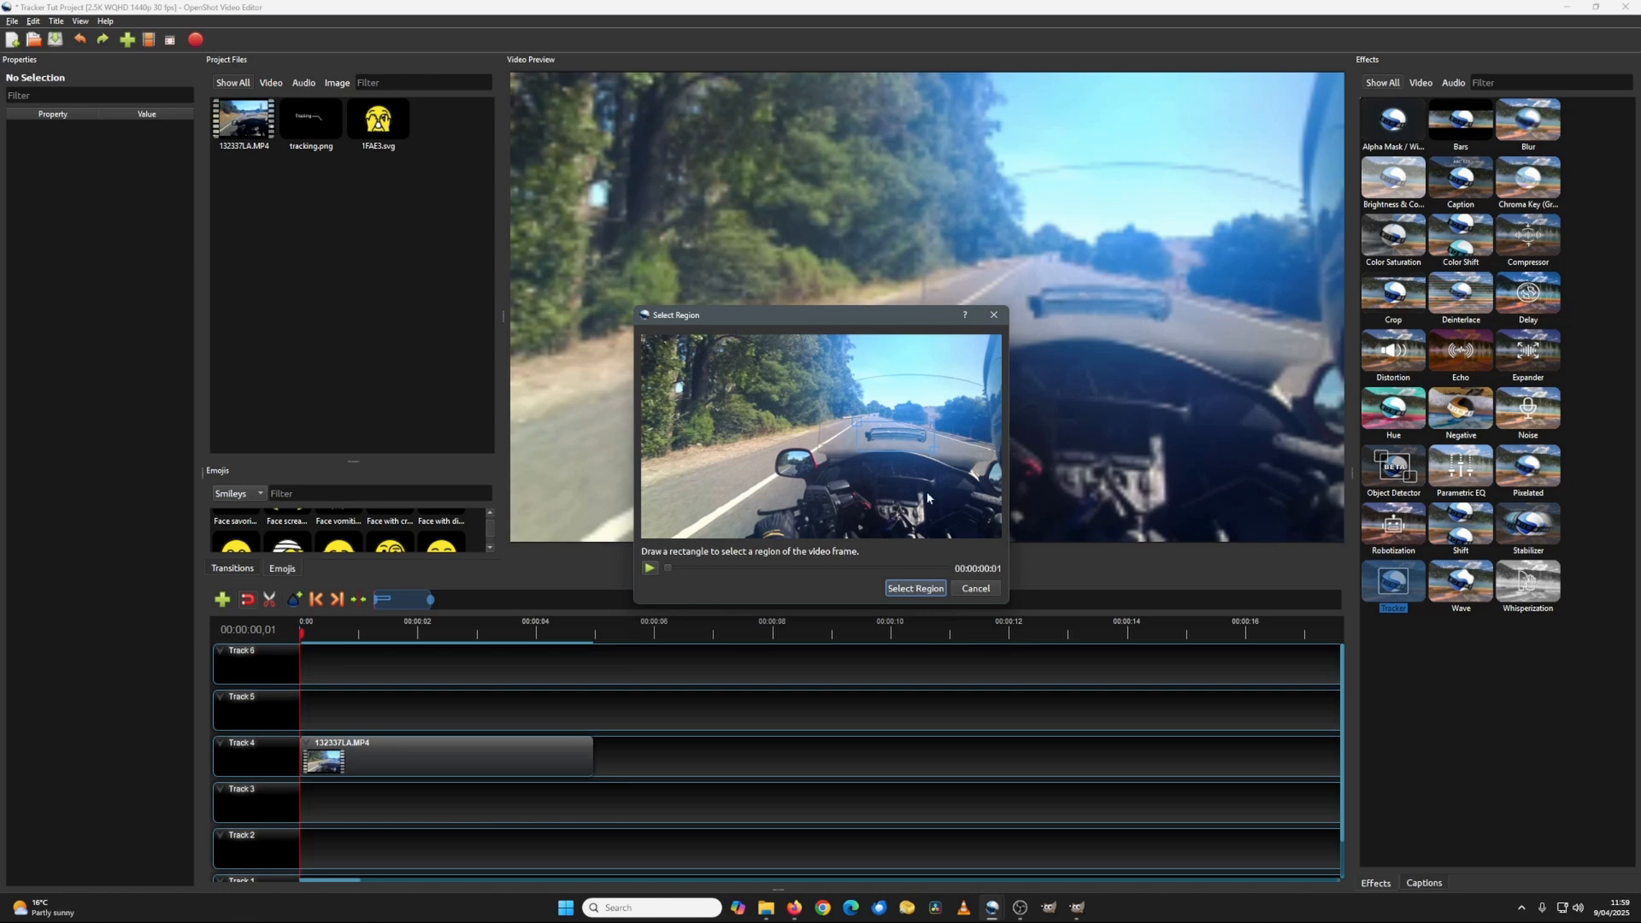
left_click(916, 589)
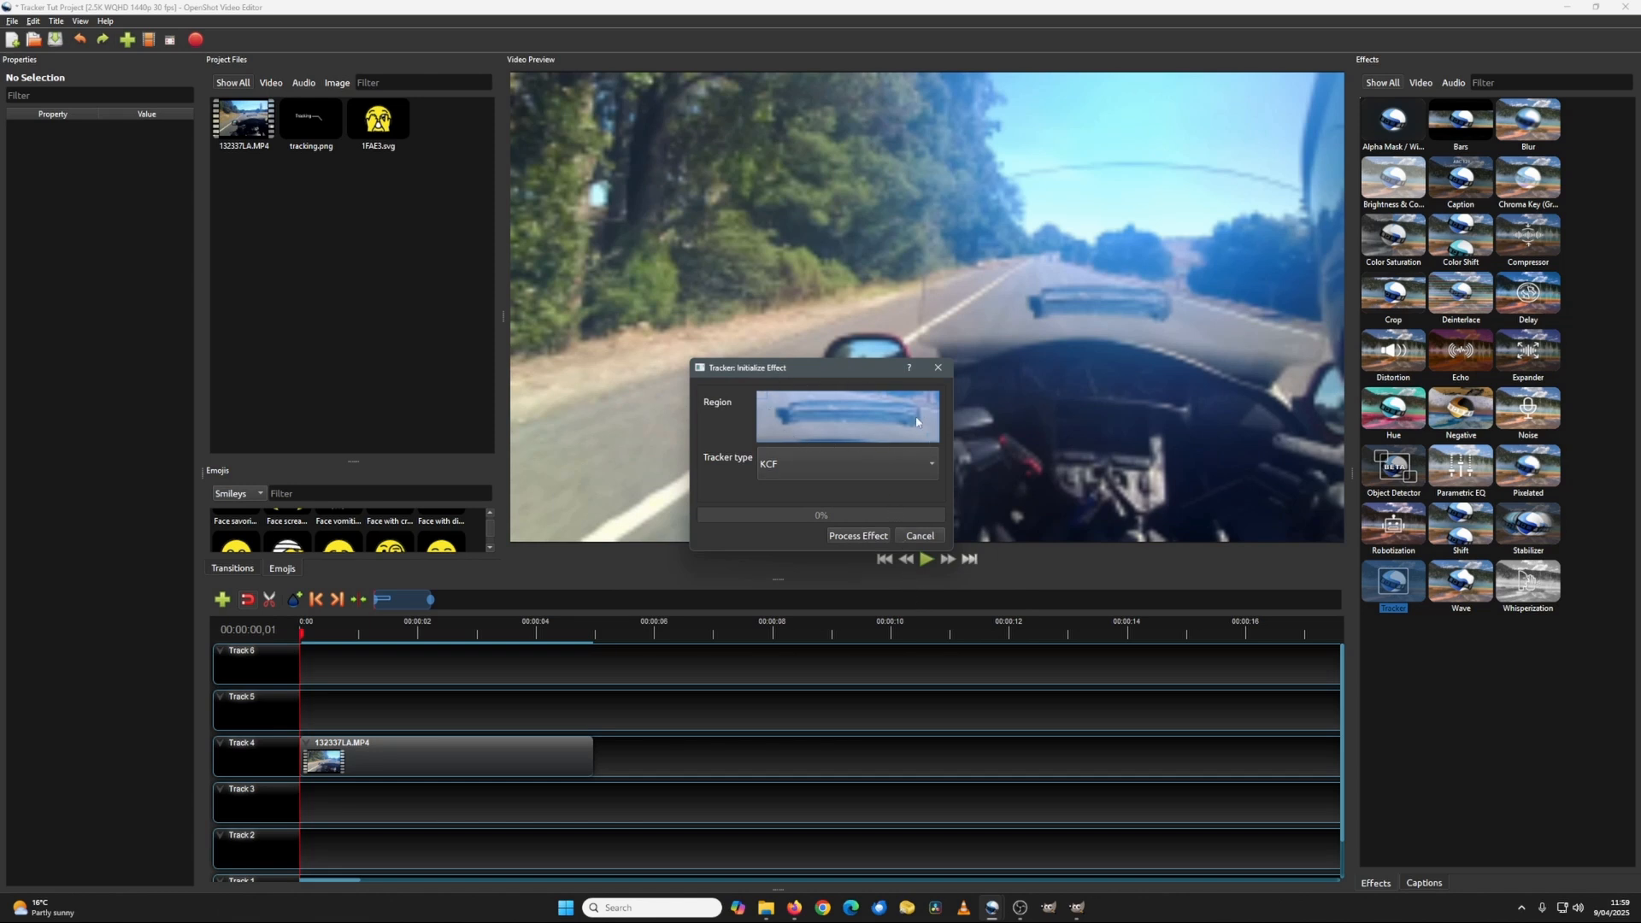
- Set the tracker type to MIL and process the Tracker effect
left_click(796, 463)
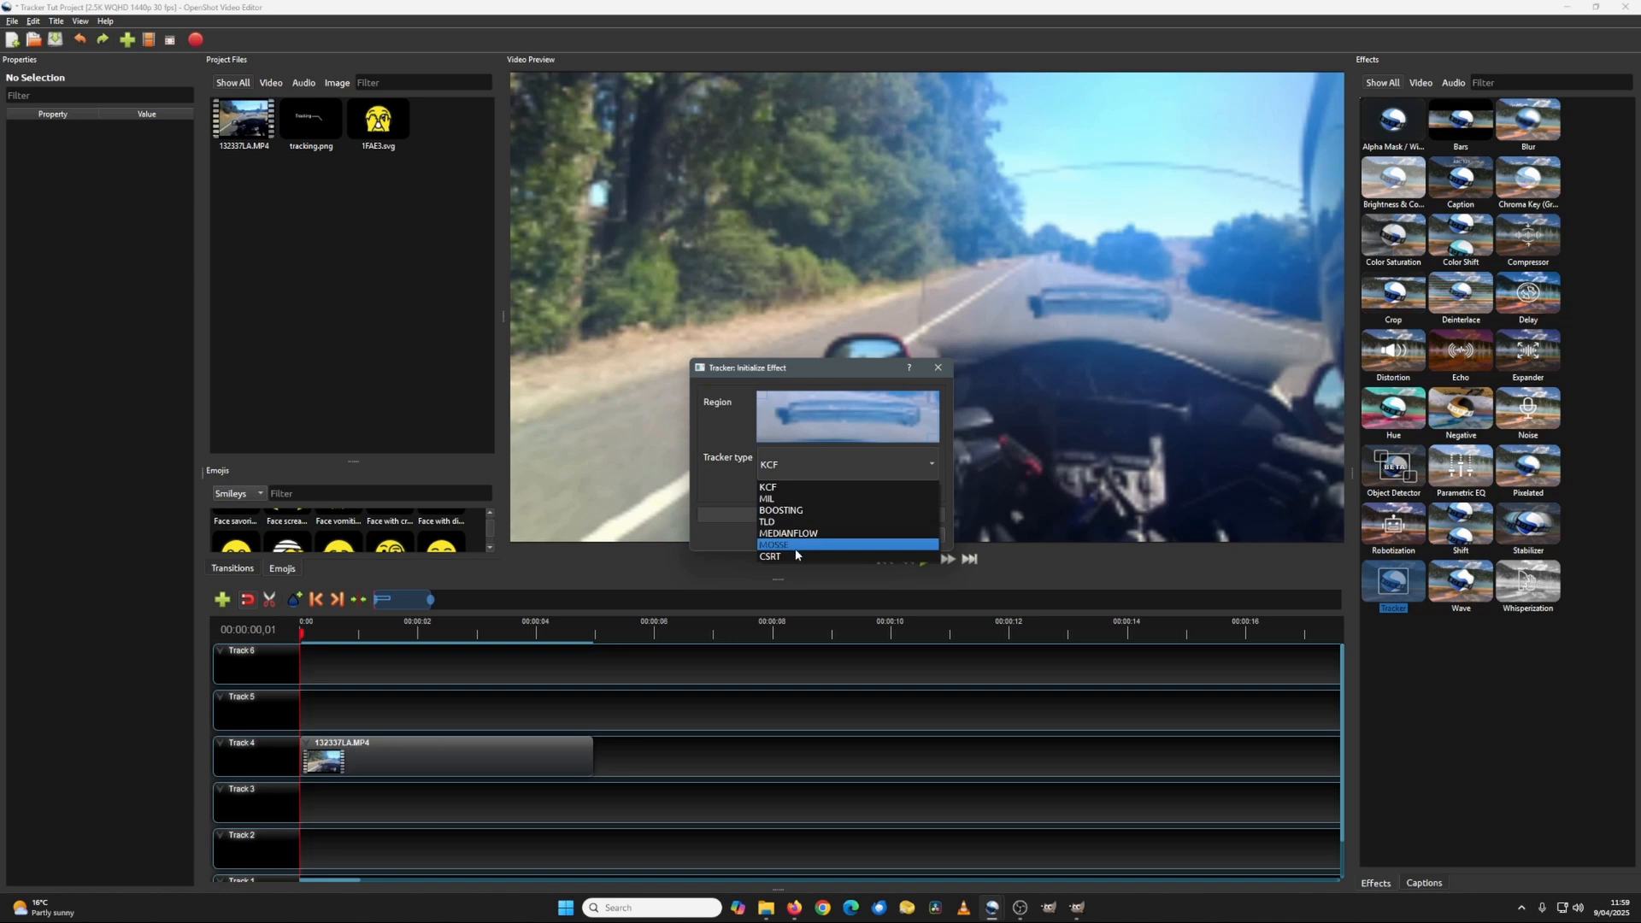
left_click(791, 500)
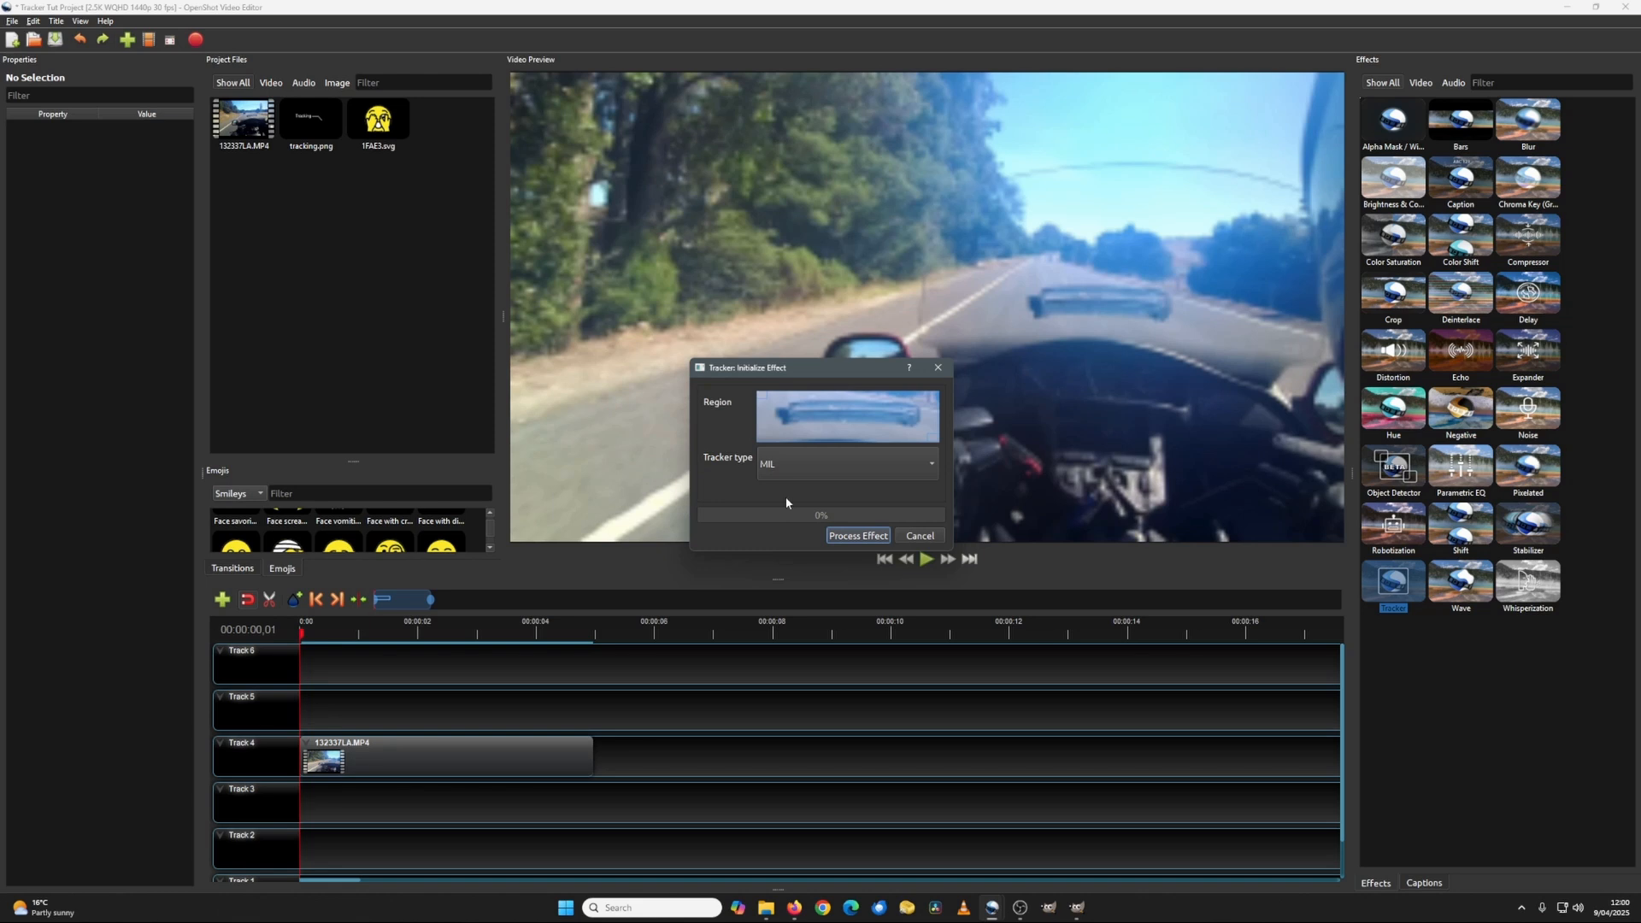
left_click(859, 536)
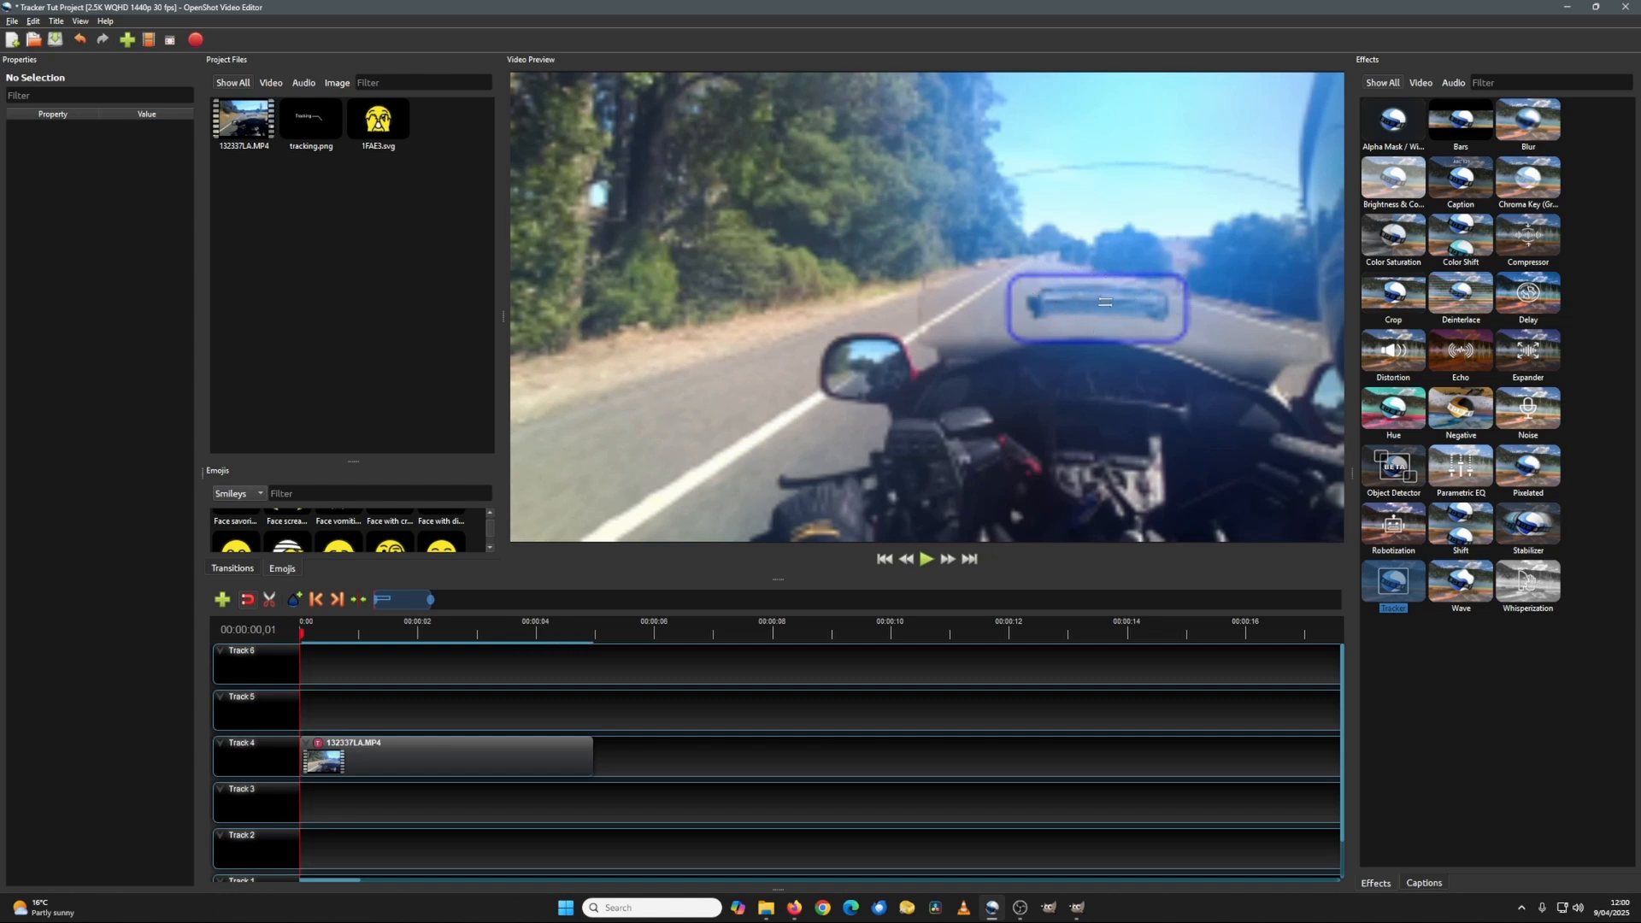
- Save the project and play the tracked clip through, returning the playhead to the start
key("ctrl+s")
left_click(926, 560)
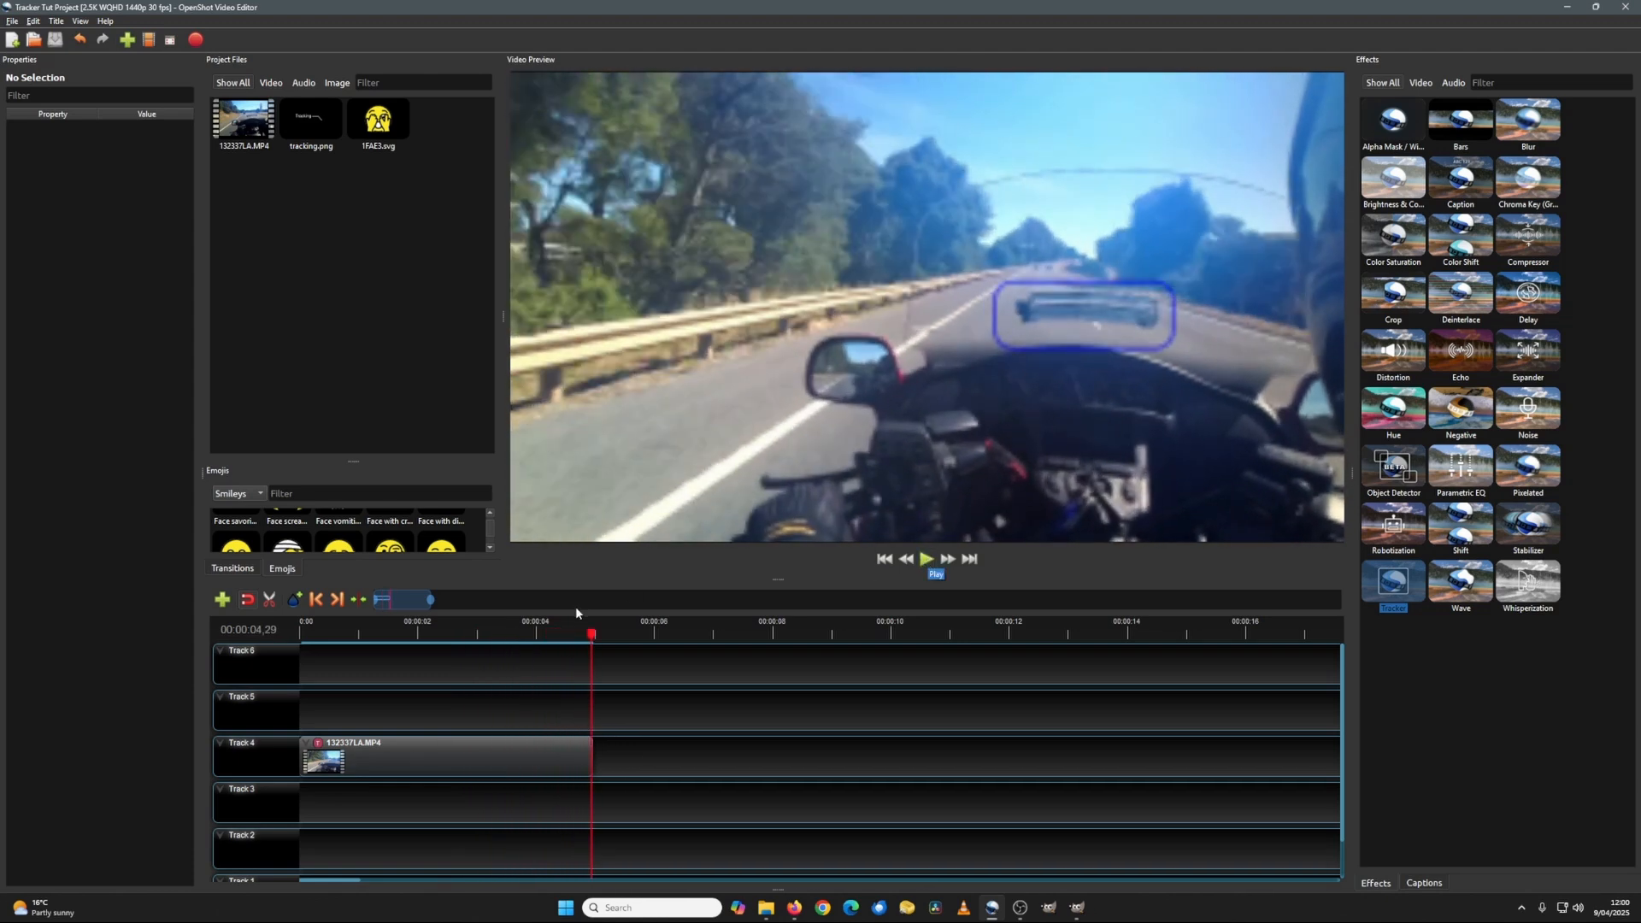
left_click(315, 599)
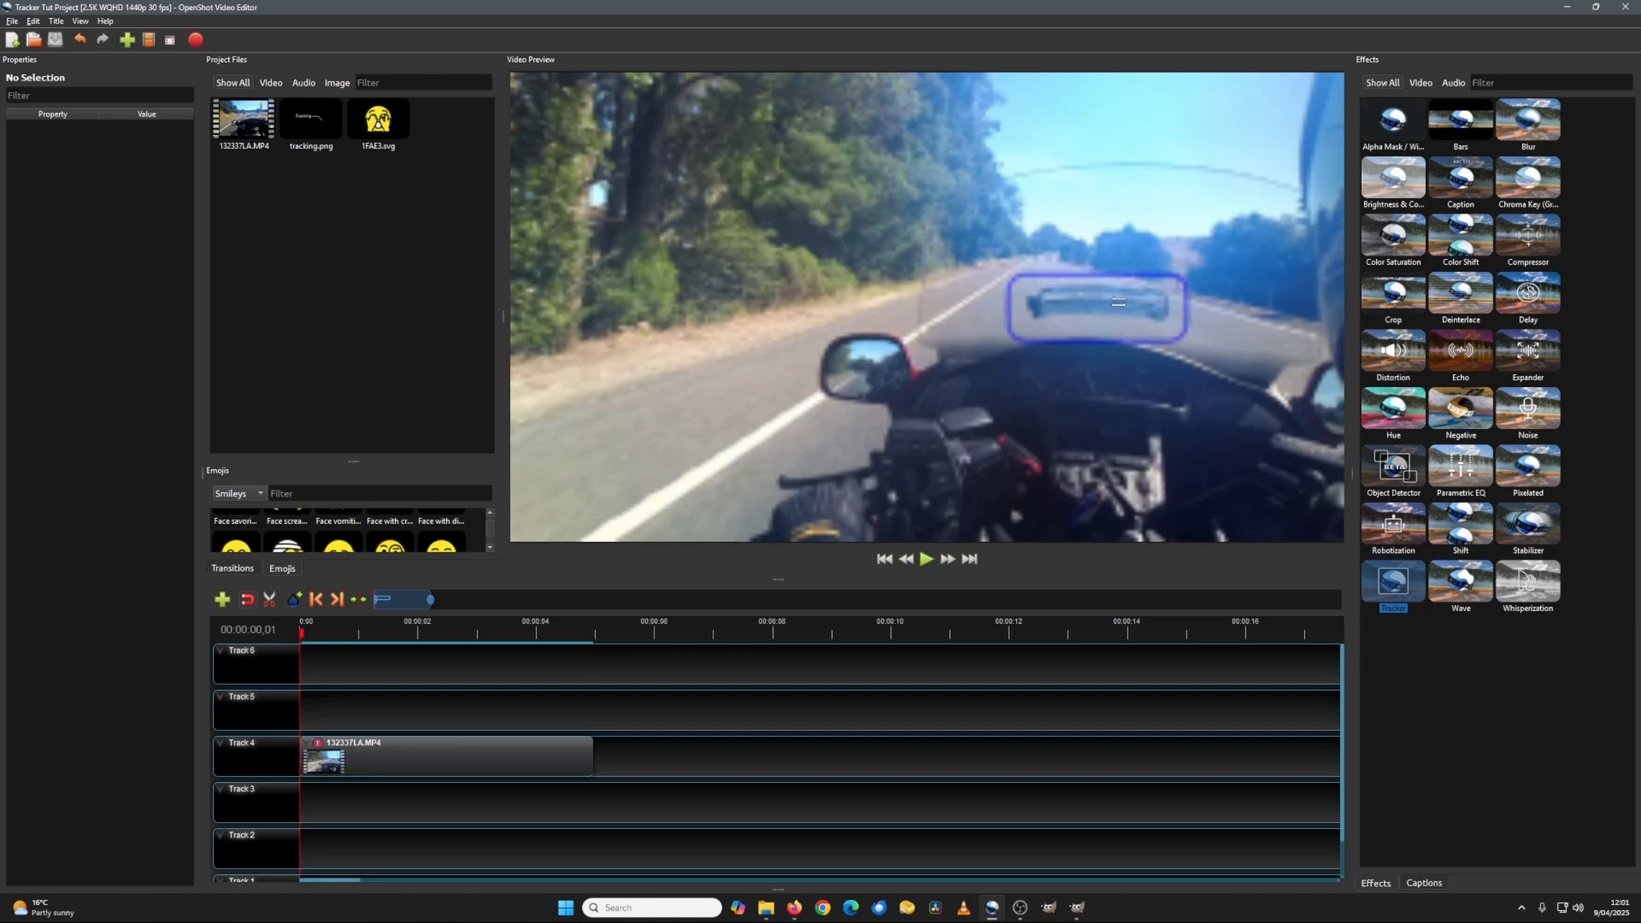
- Add the Pixelated effect to the clip on Track 4 and set its Apply Before Clip property to No
left_click(1528, 466)
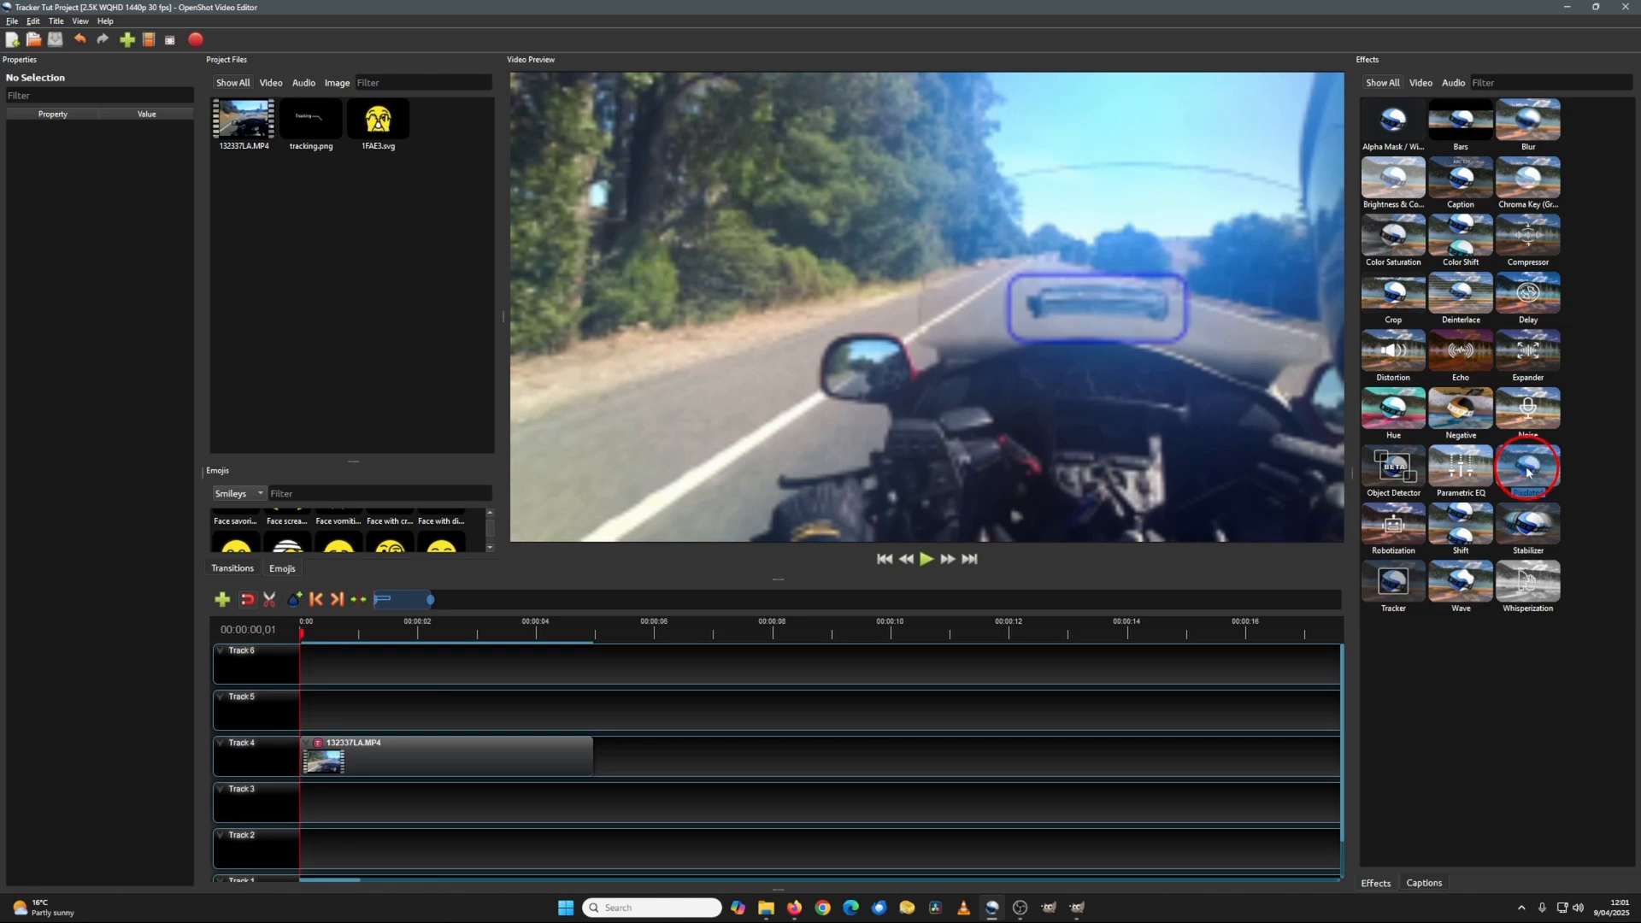
left_click_drag(1529, 472, 392, 762)
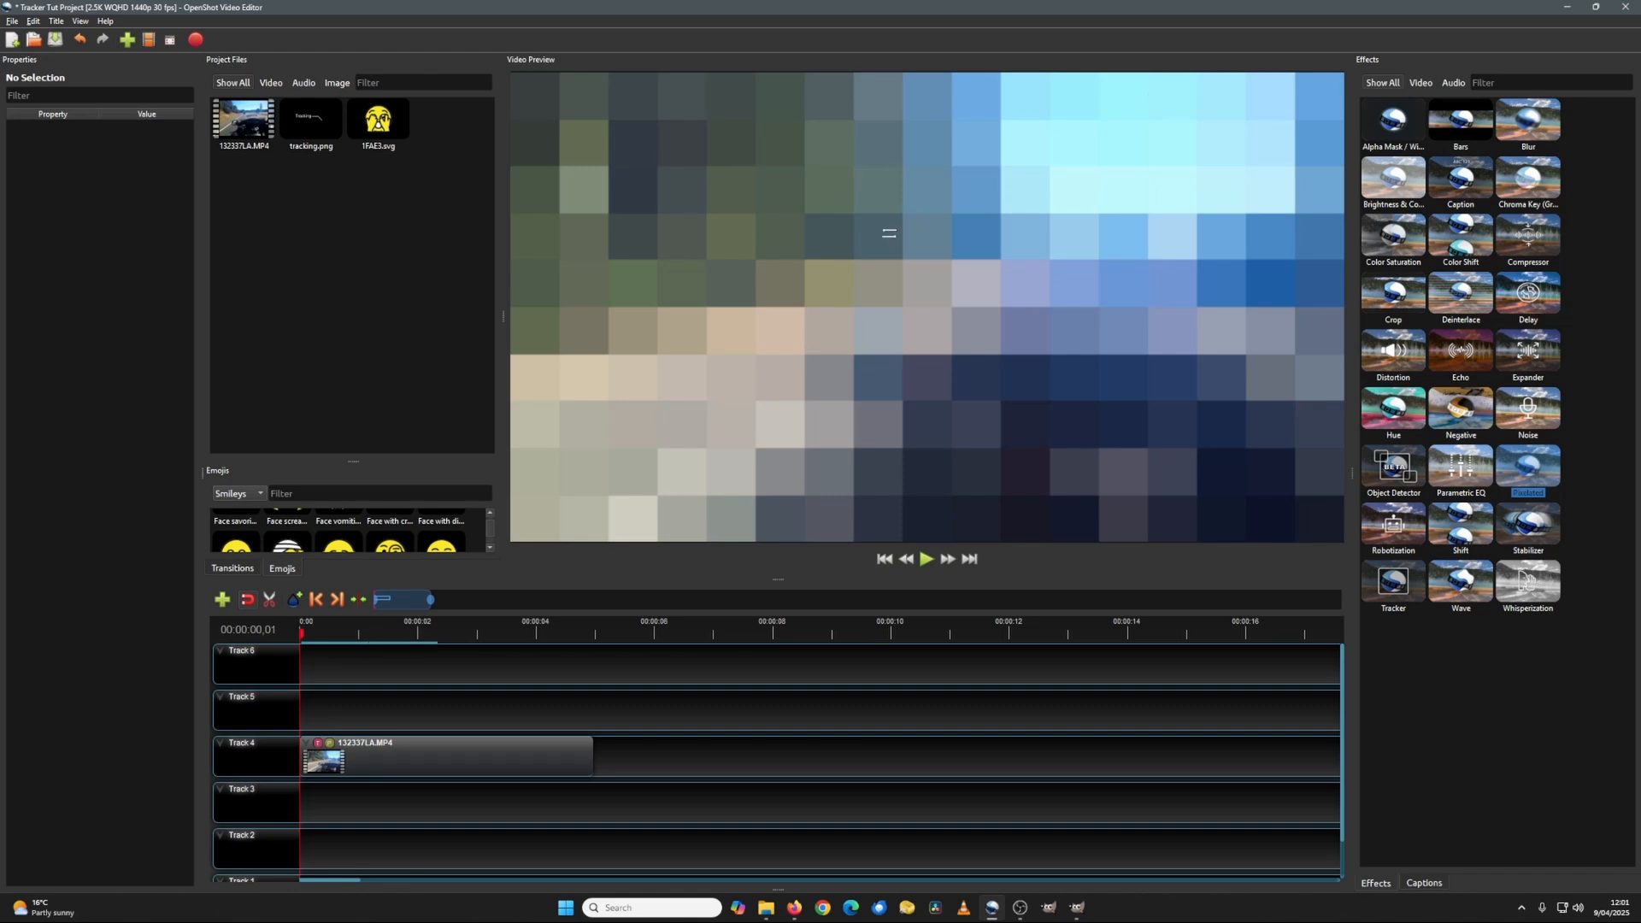
left_click(330, 745)
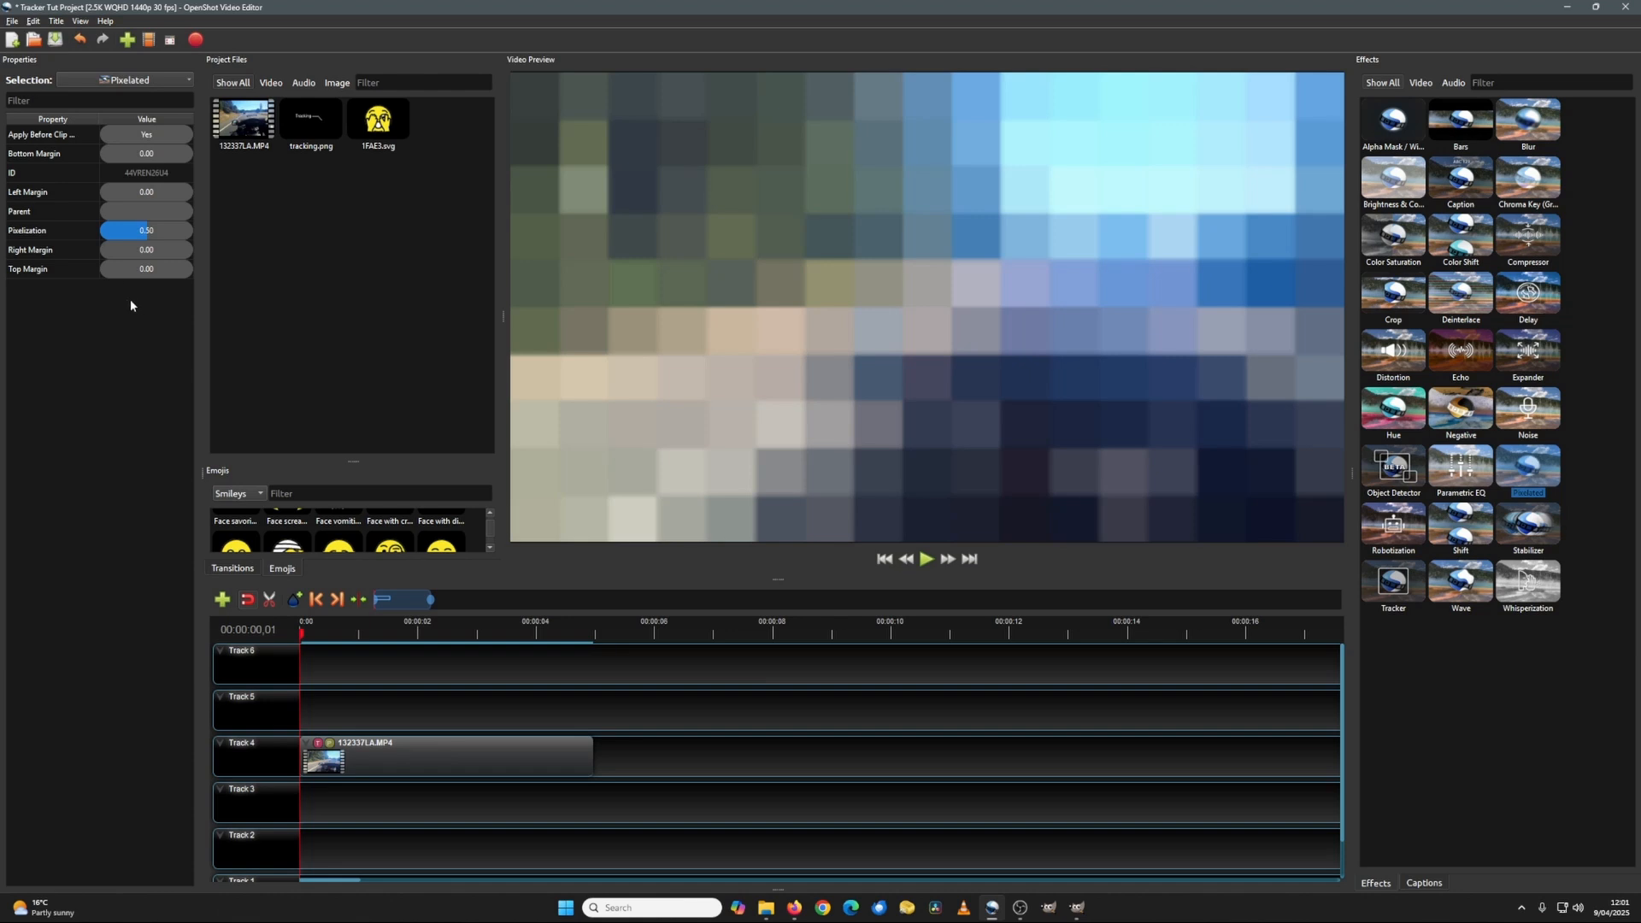
left_click(120, 133)
left_click(134, 155)
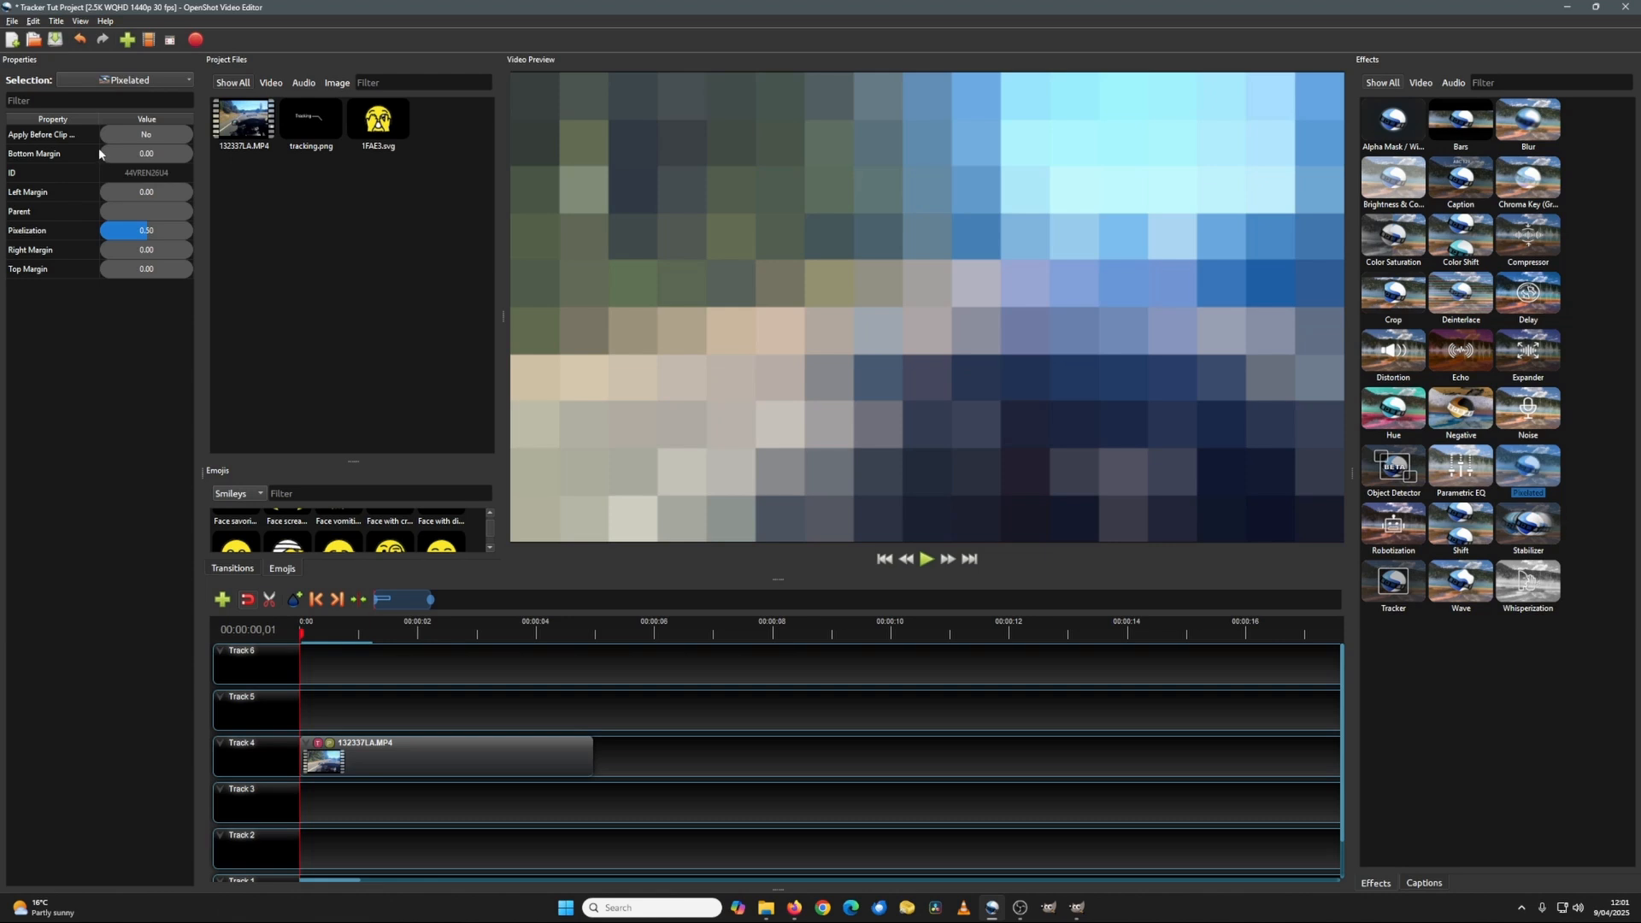
- Confine the pixelation to the tracked windscreen vent with margins of 0.42 bottom, 0.42 top, 0.60 left and 0.18 right
left_click_drag(108, 155, 140, 171)
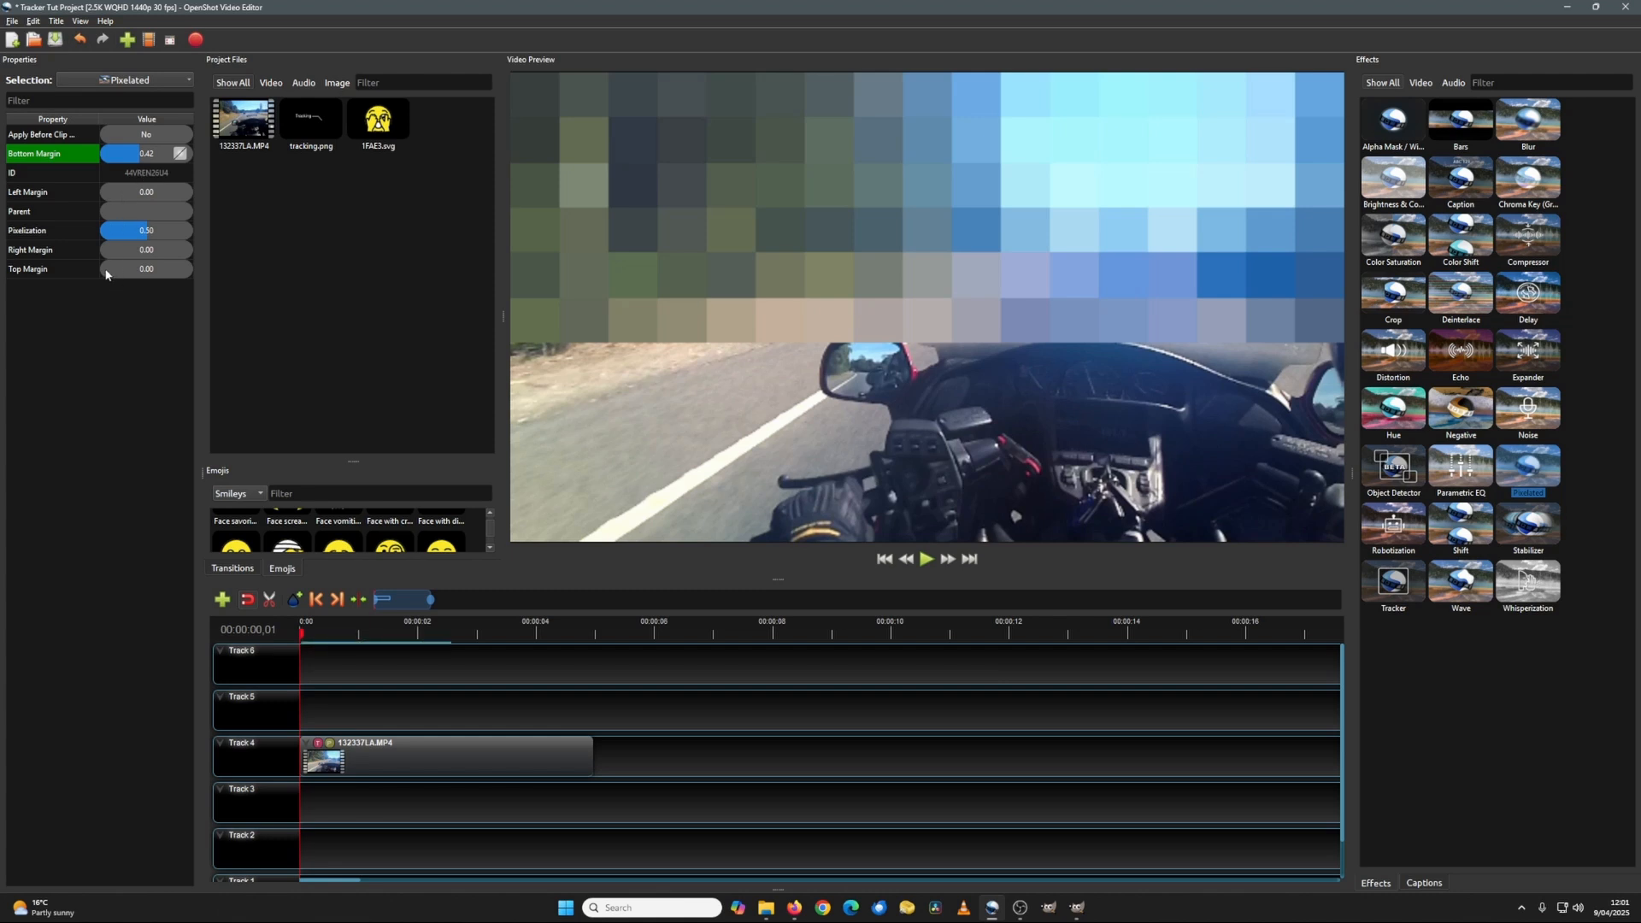
left_click_drag(106, 274, 140, 279)
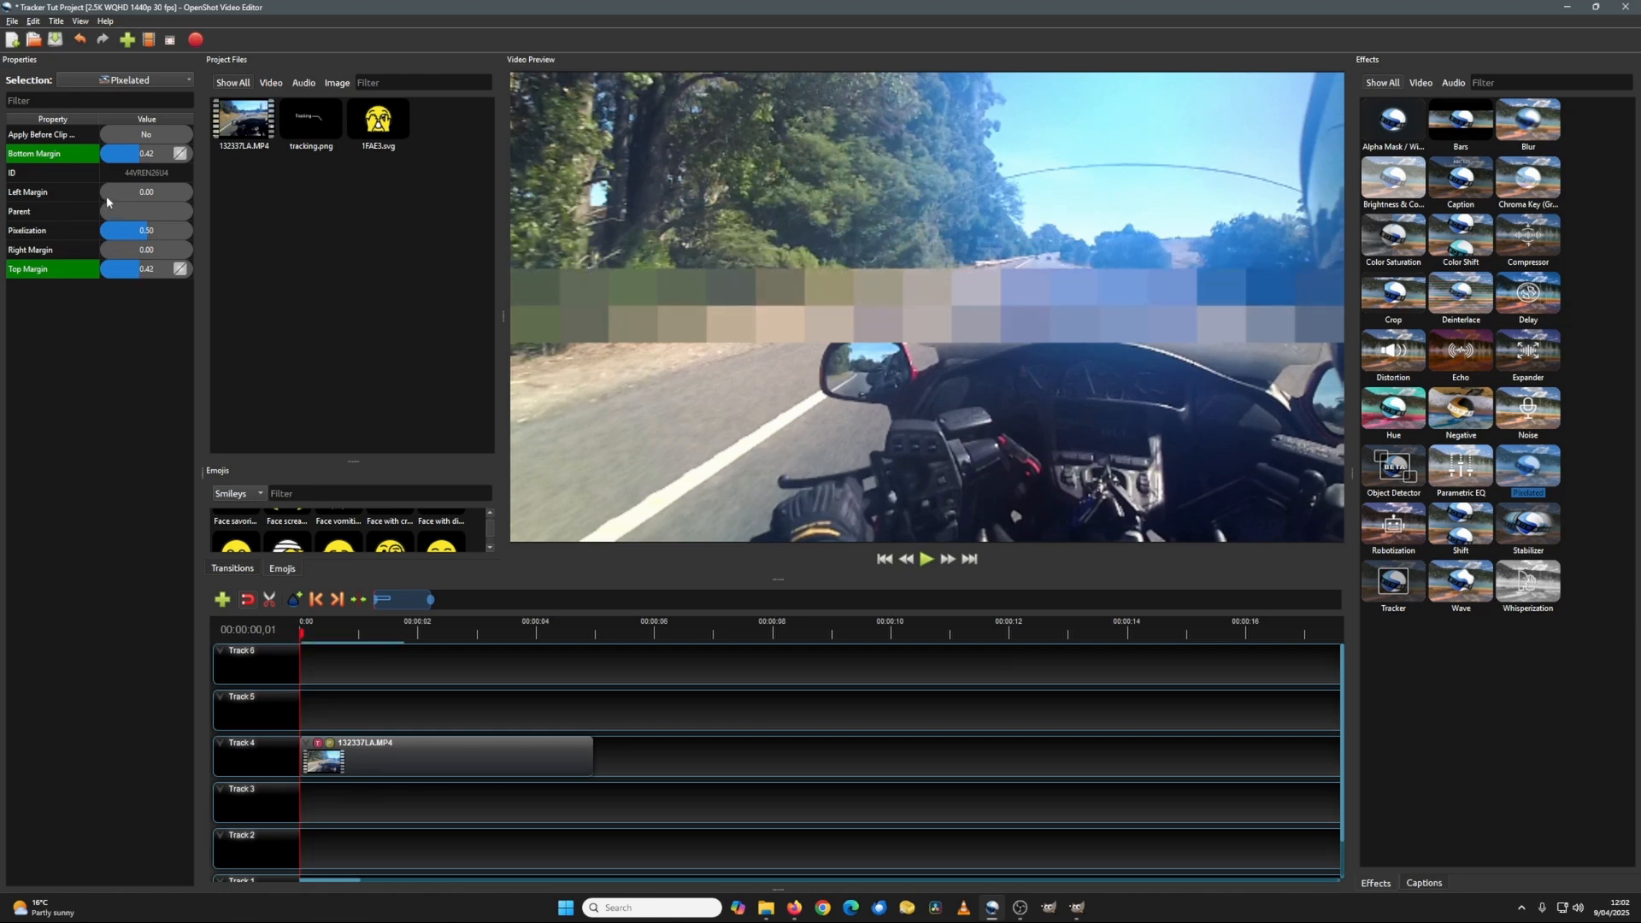
left_click_drag(105, 191, 155, 204)
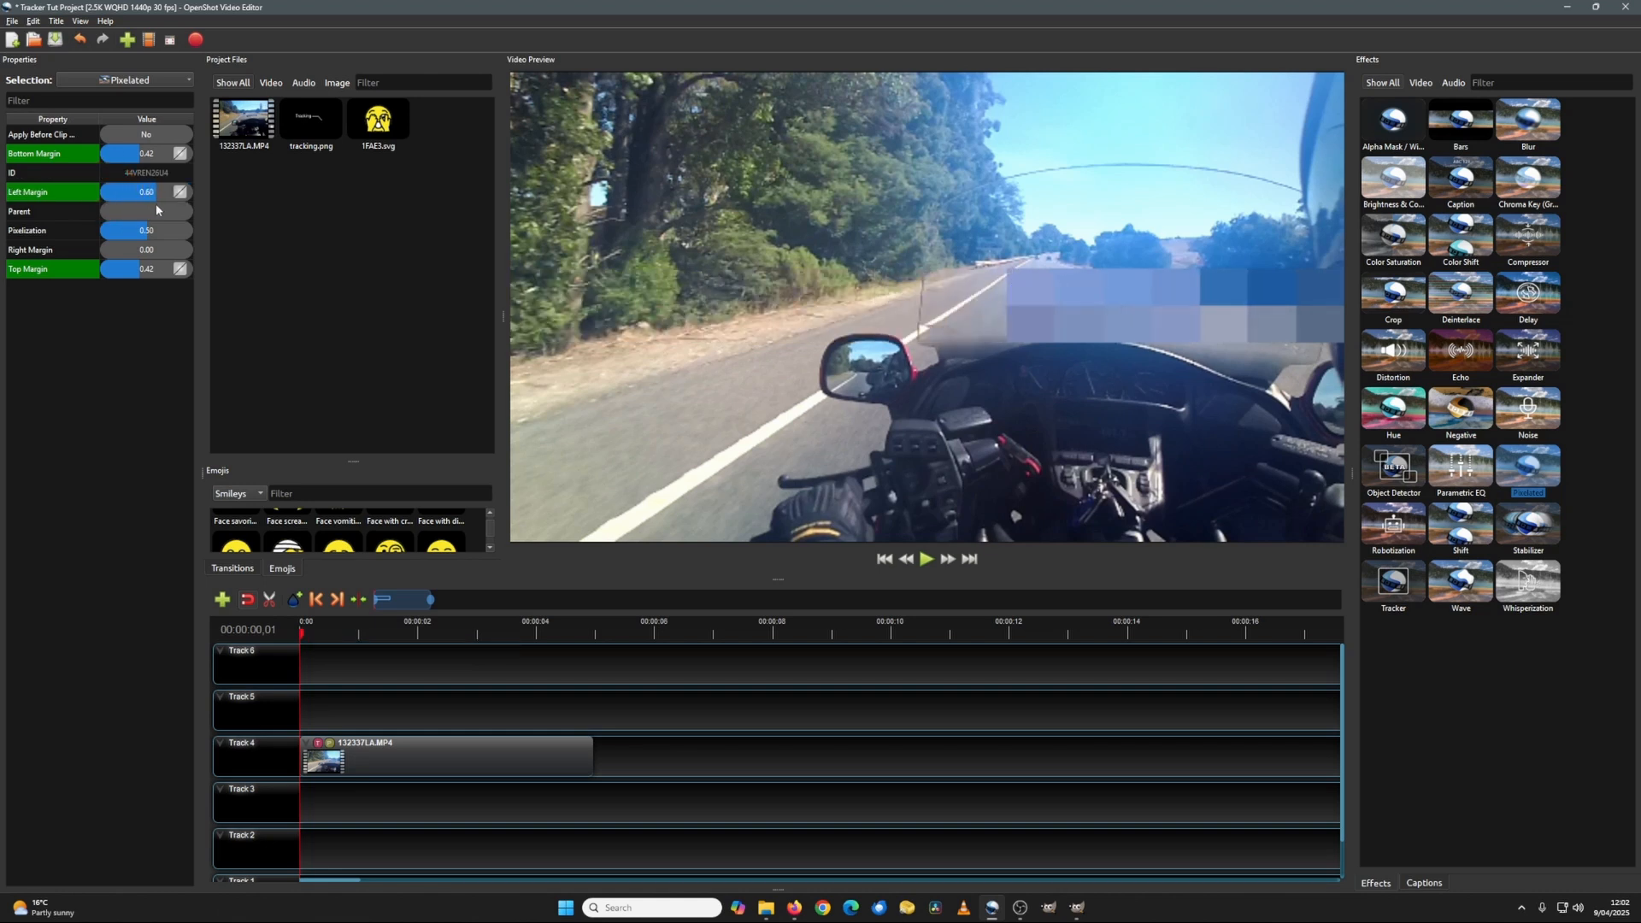
left_click(109, 250)
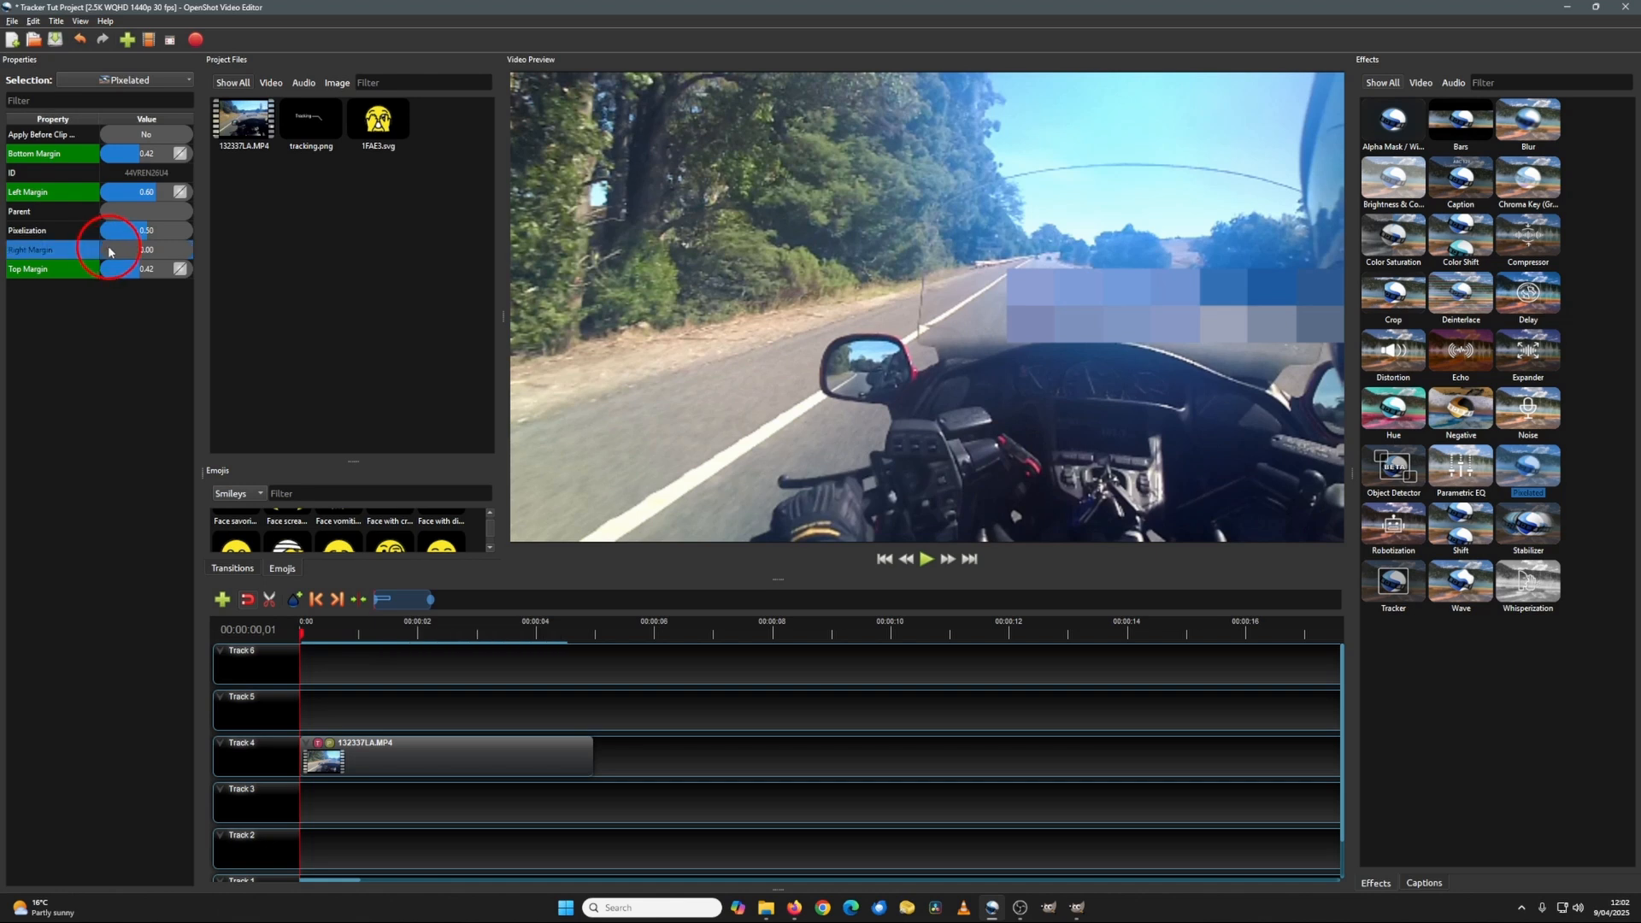
left_click_drag(109, 250, 118, 251)
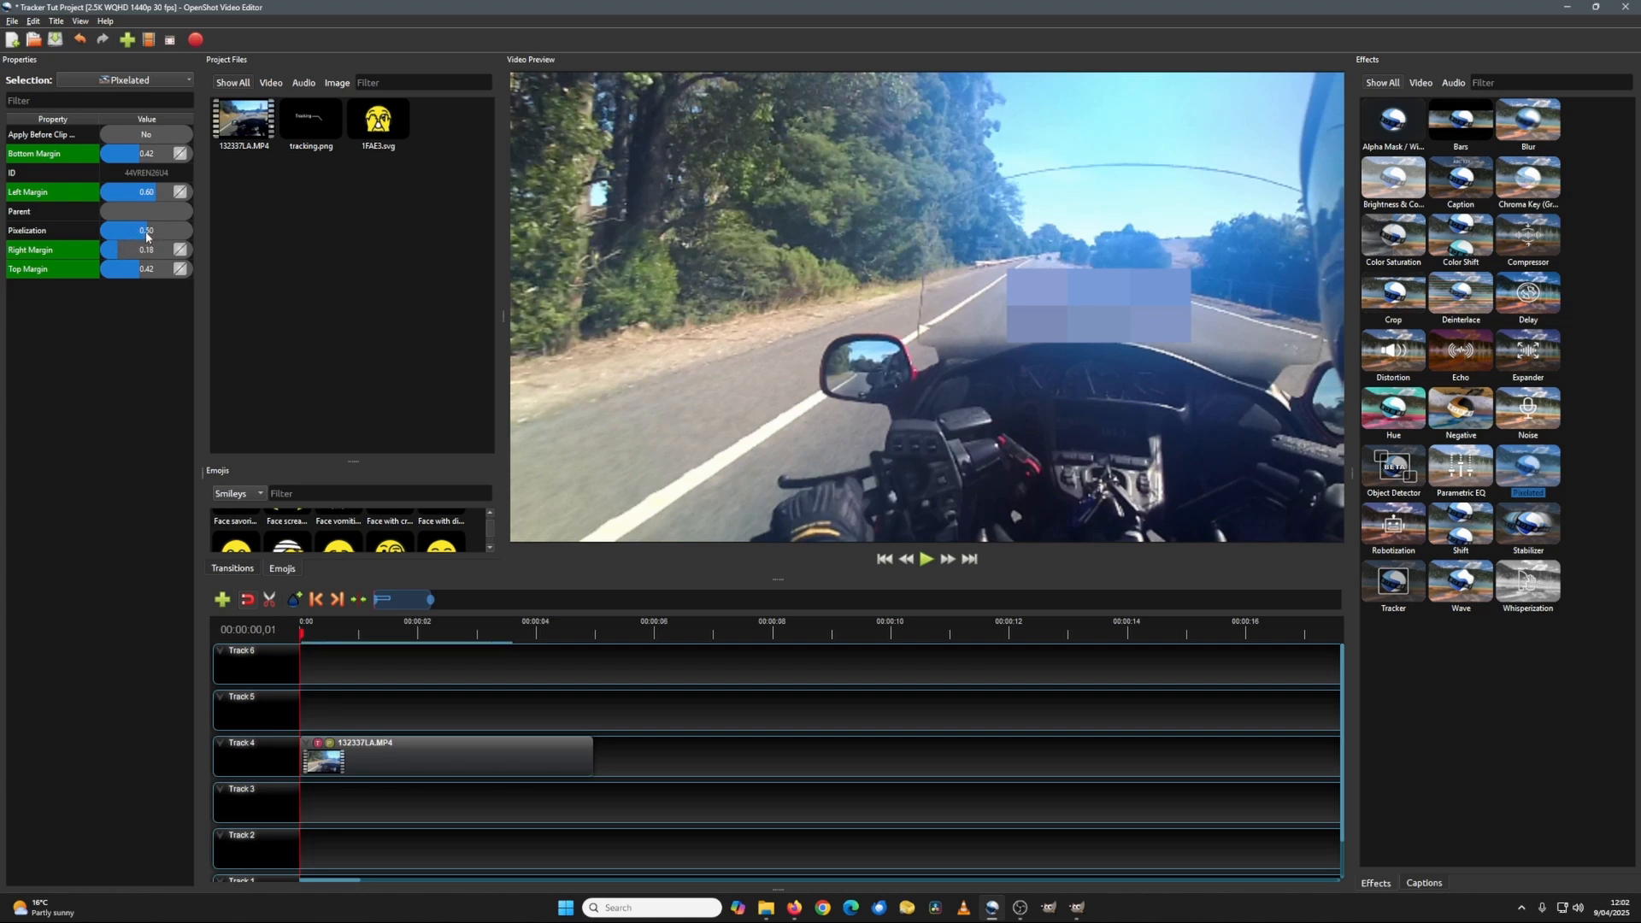
- Set the Pixelated effect's Pixelization to 0.22 and preview the clip, returning the playhead to the start
left_click(146, 237)
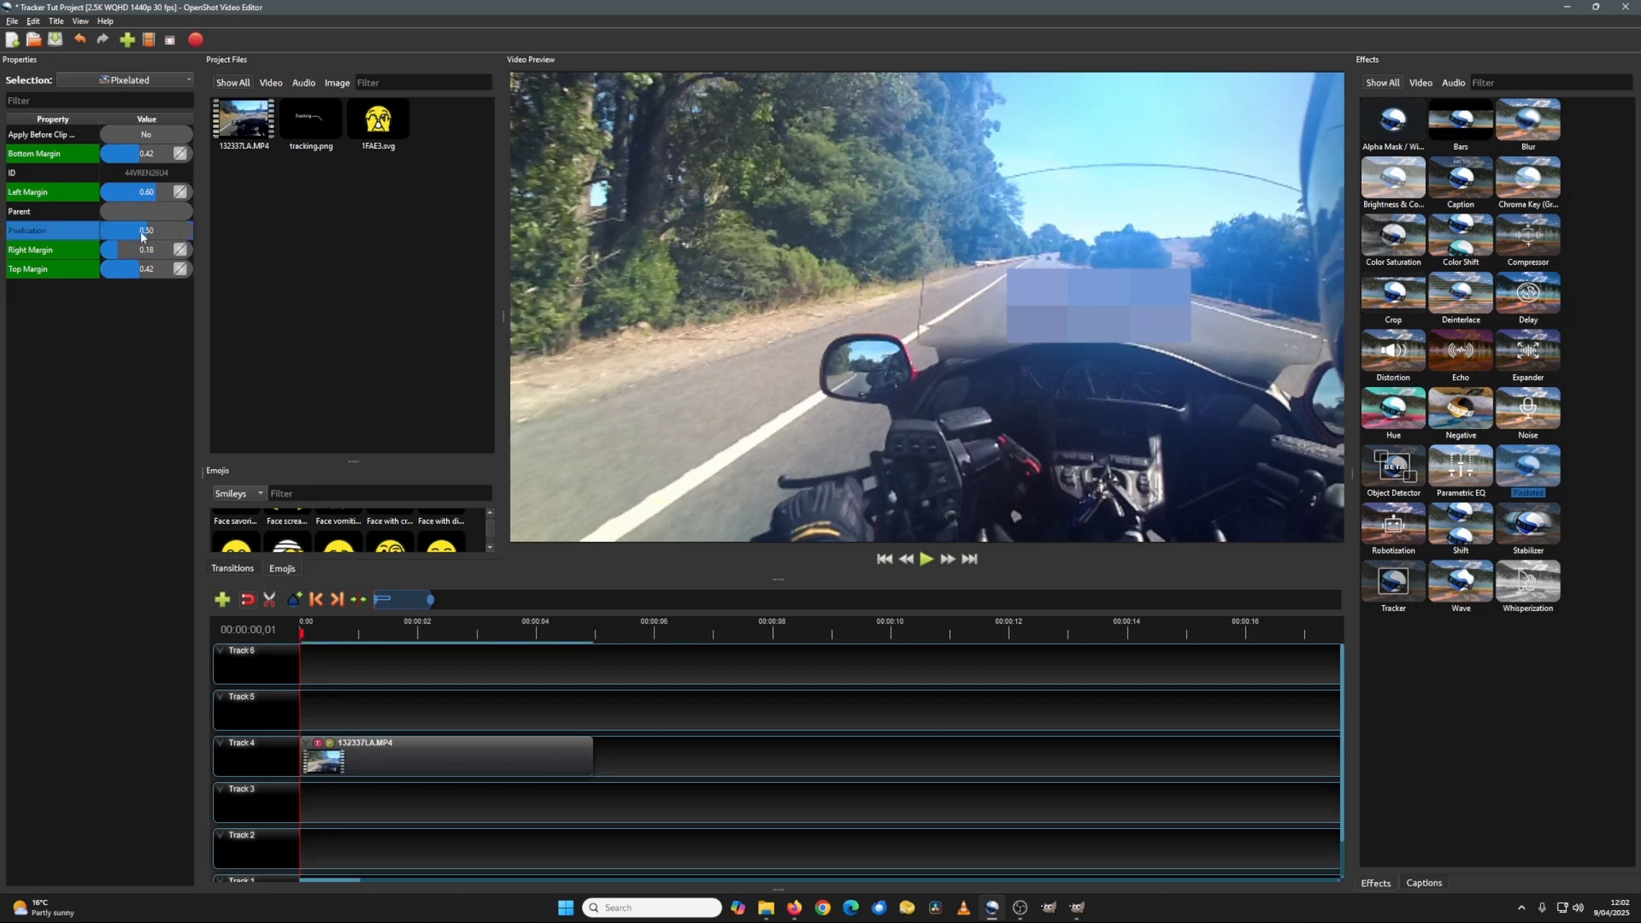
left_click_drag(142, 237, 122, 232)
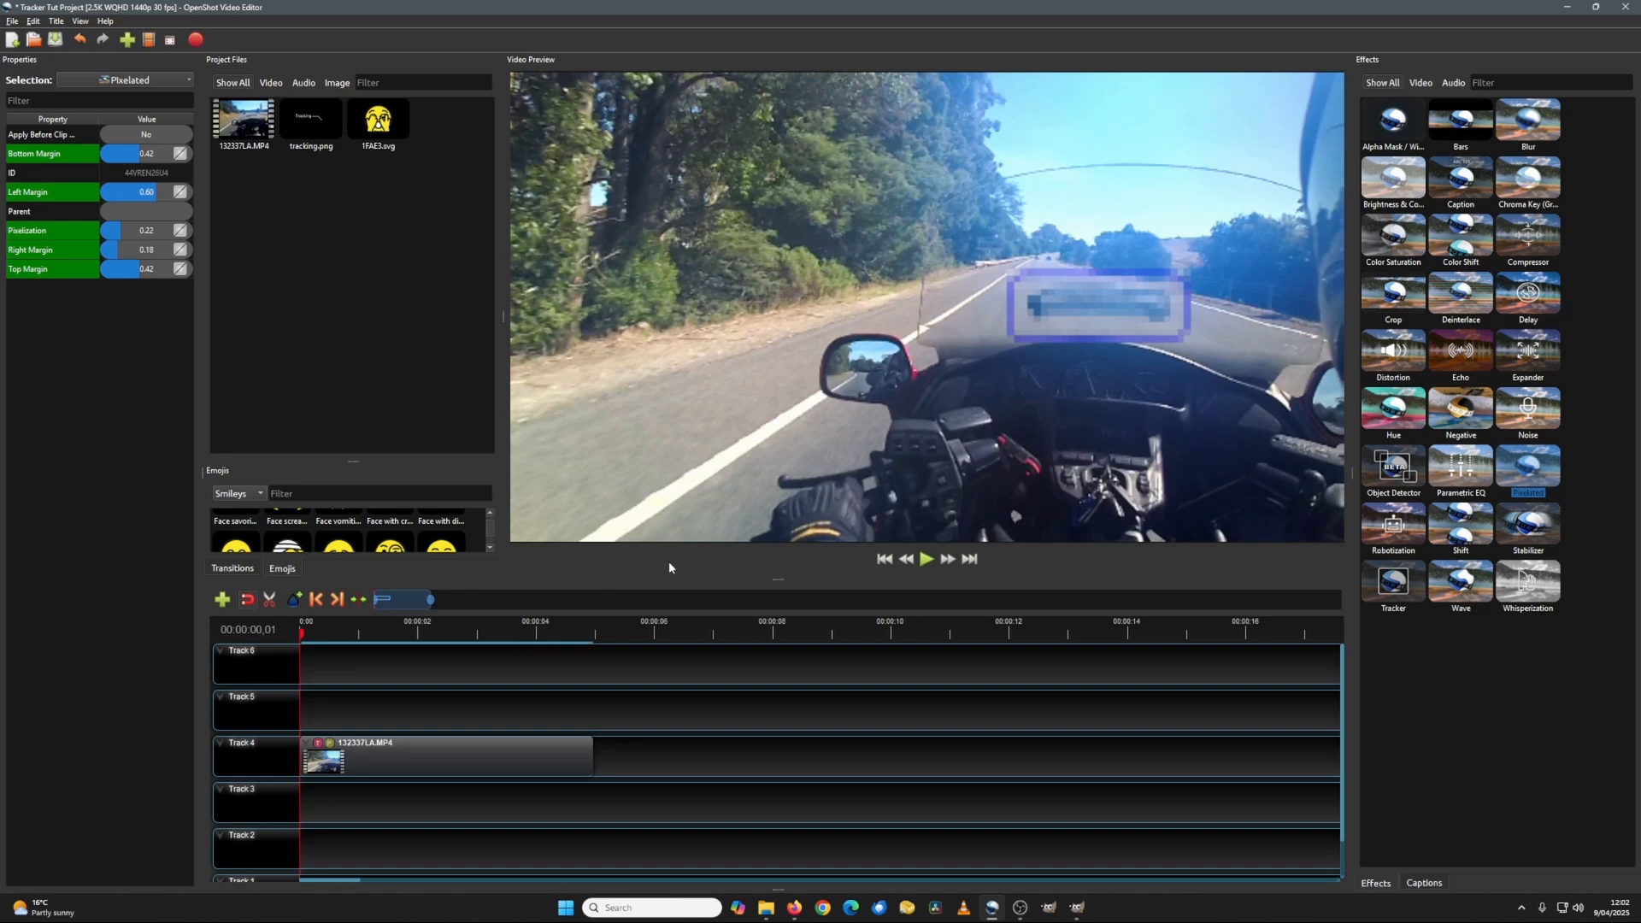
left_click(926, 560)
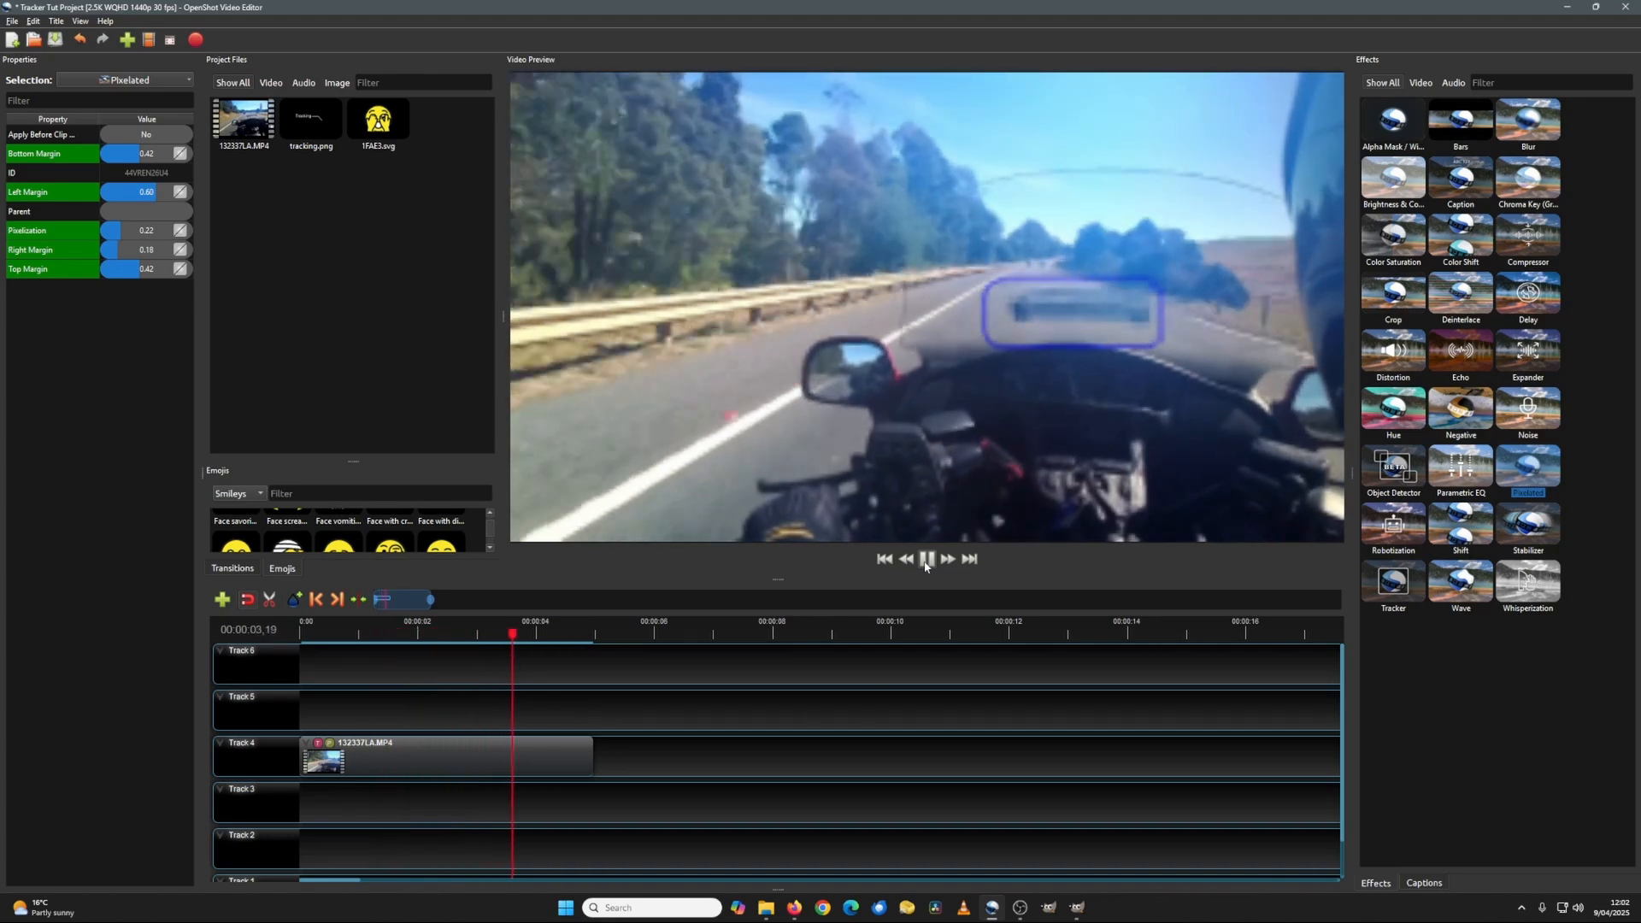
left_click(316, 600)
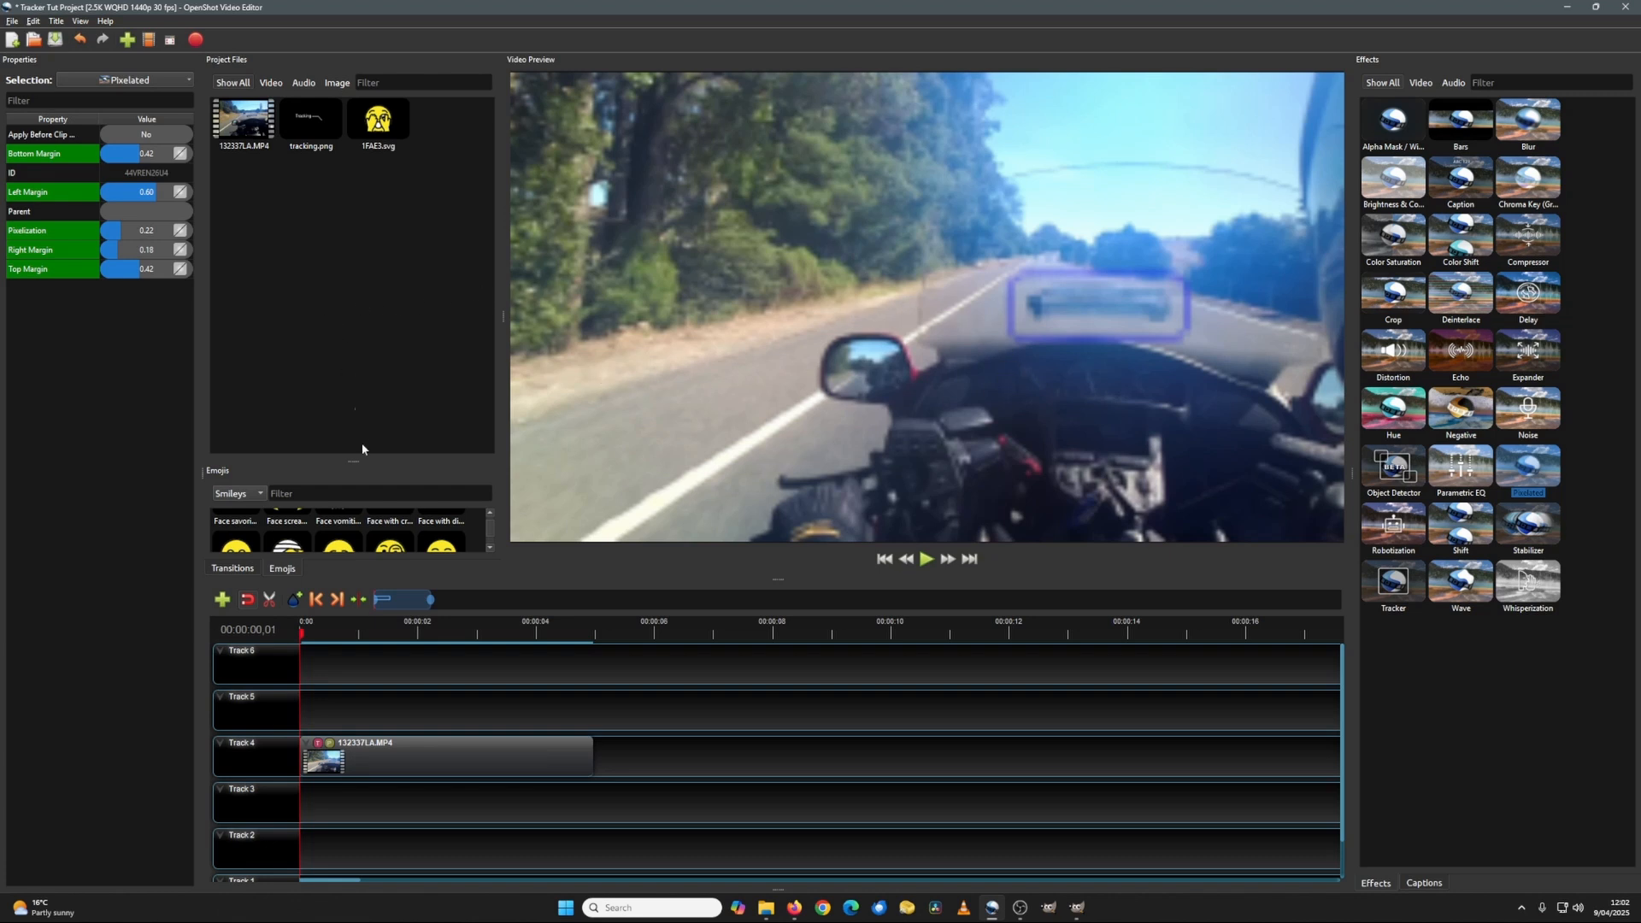
- Set the Tracker effect's Draw Box property to No on the Track 4 clip and save the project
left_click(317, 750)
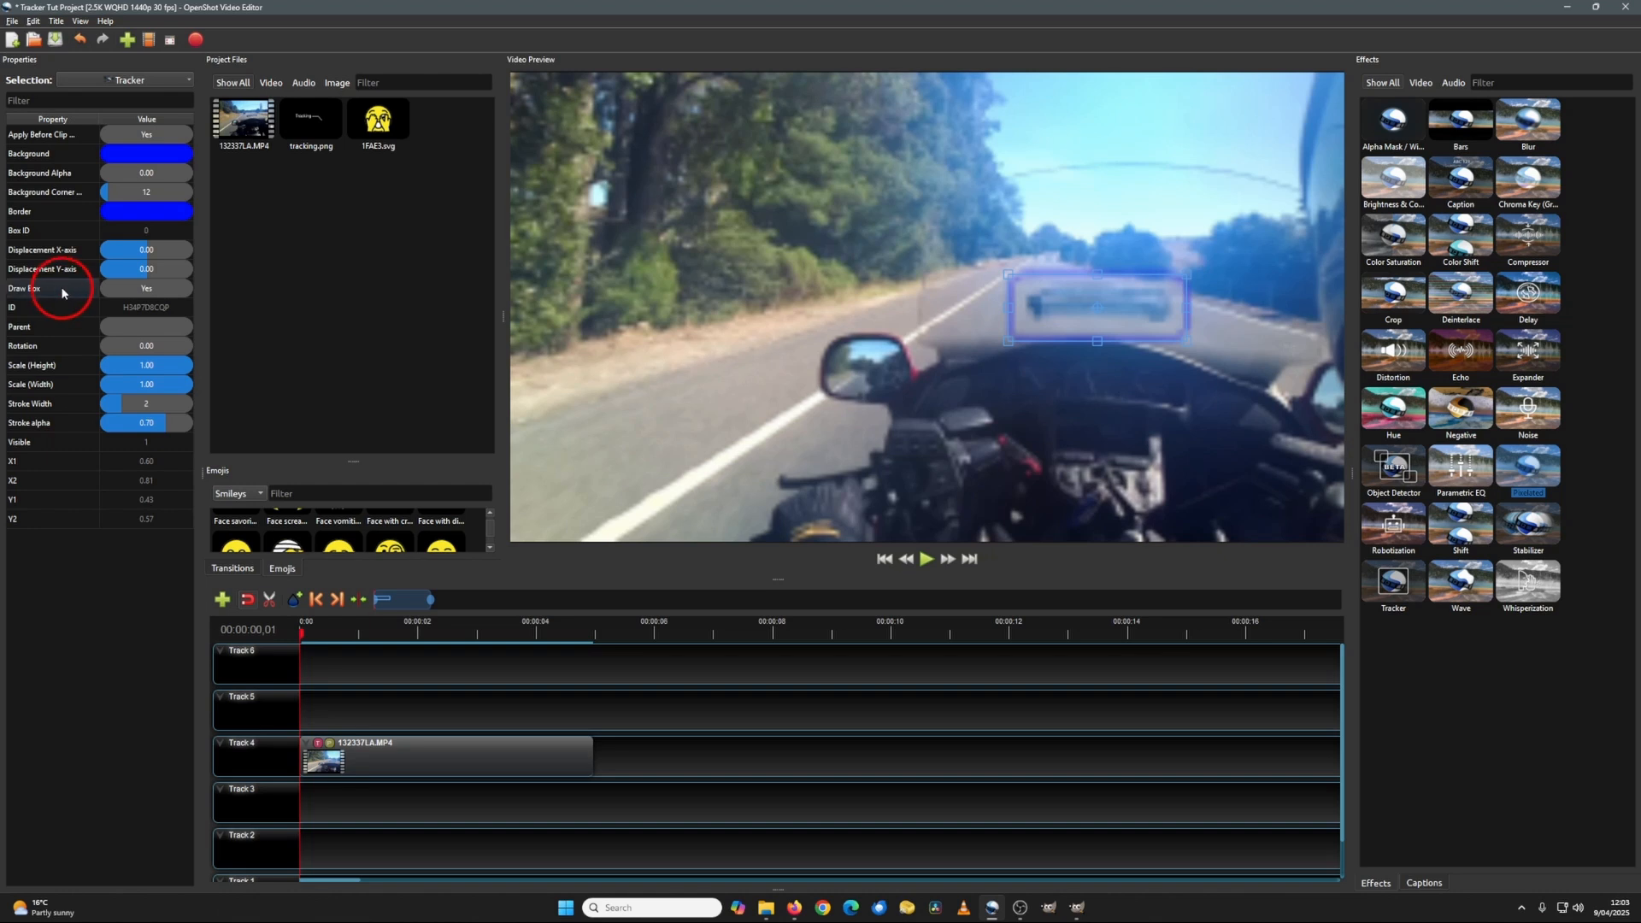
right_click(135, 289)
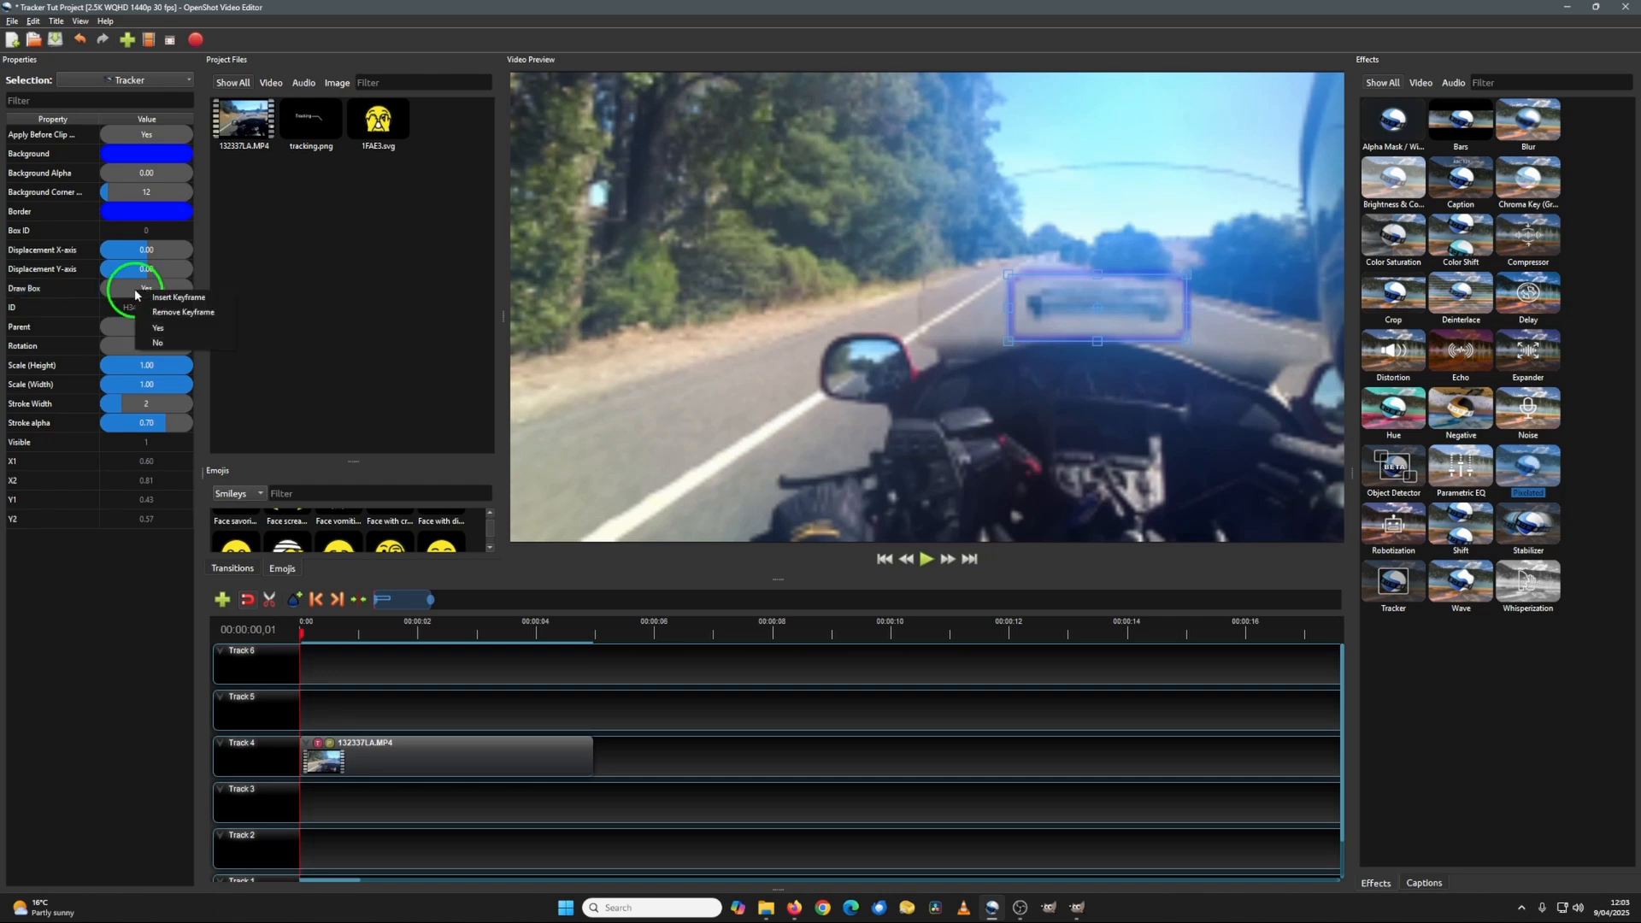
left_click(165, 344)
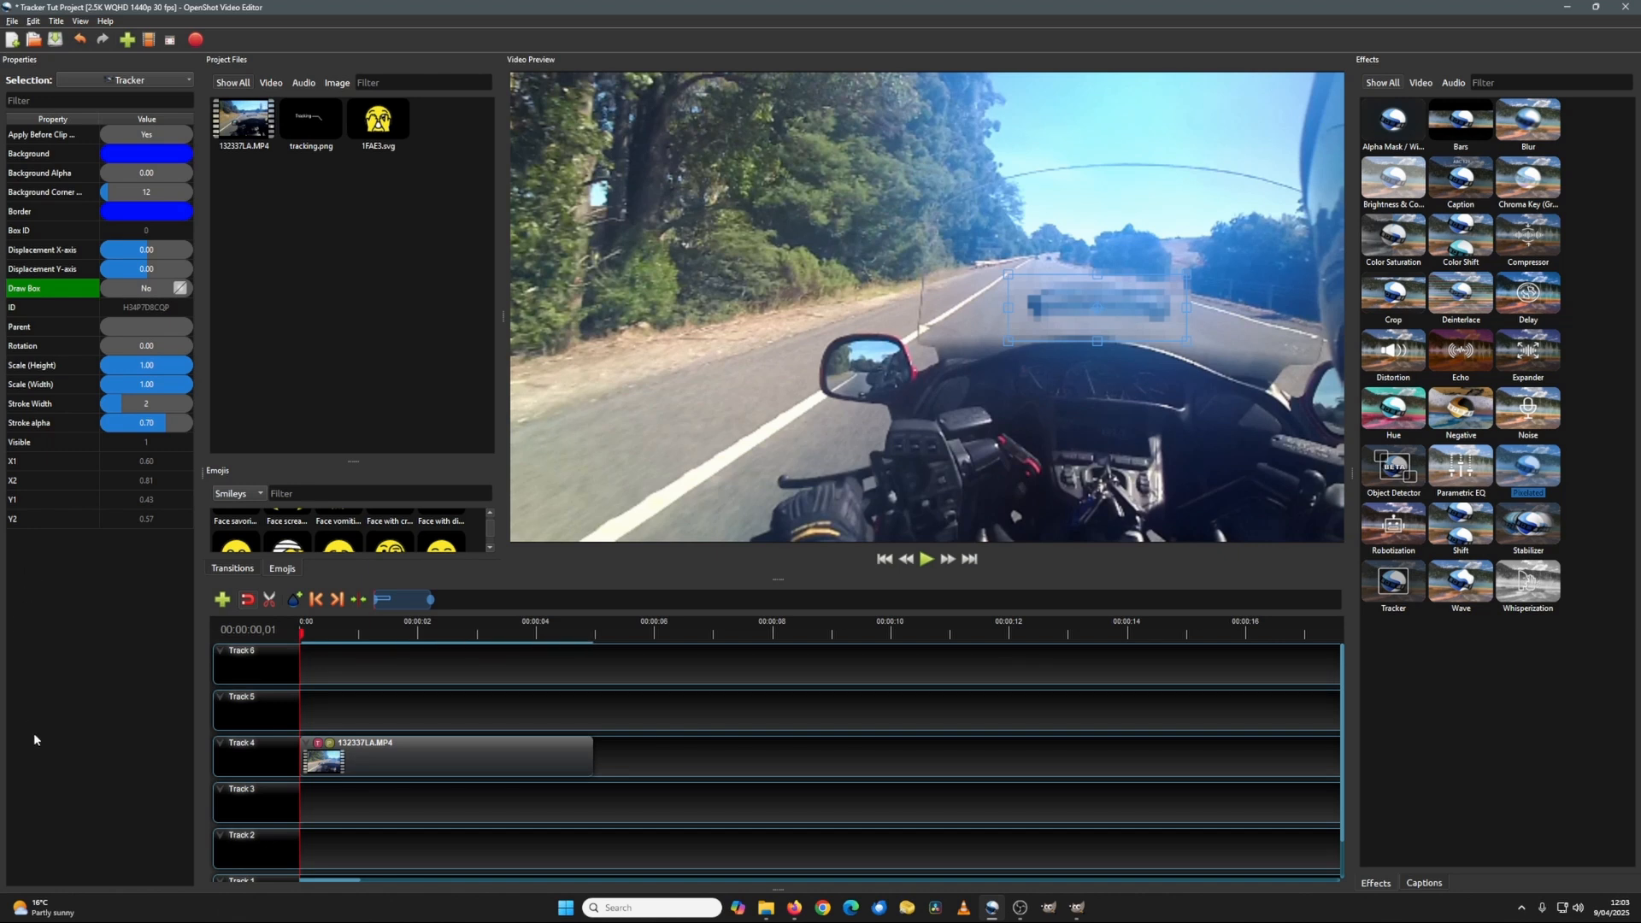
key("ctrl+s")
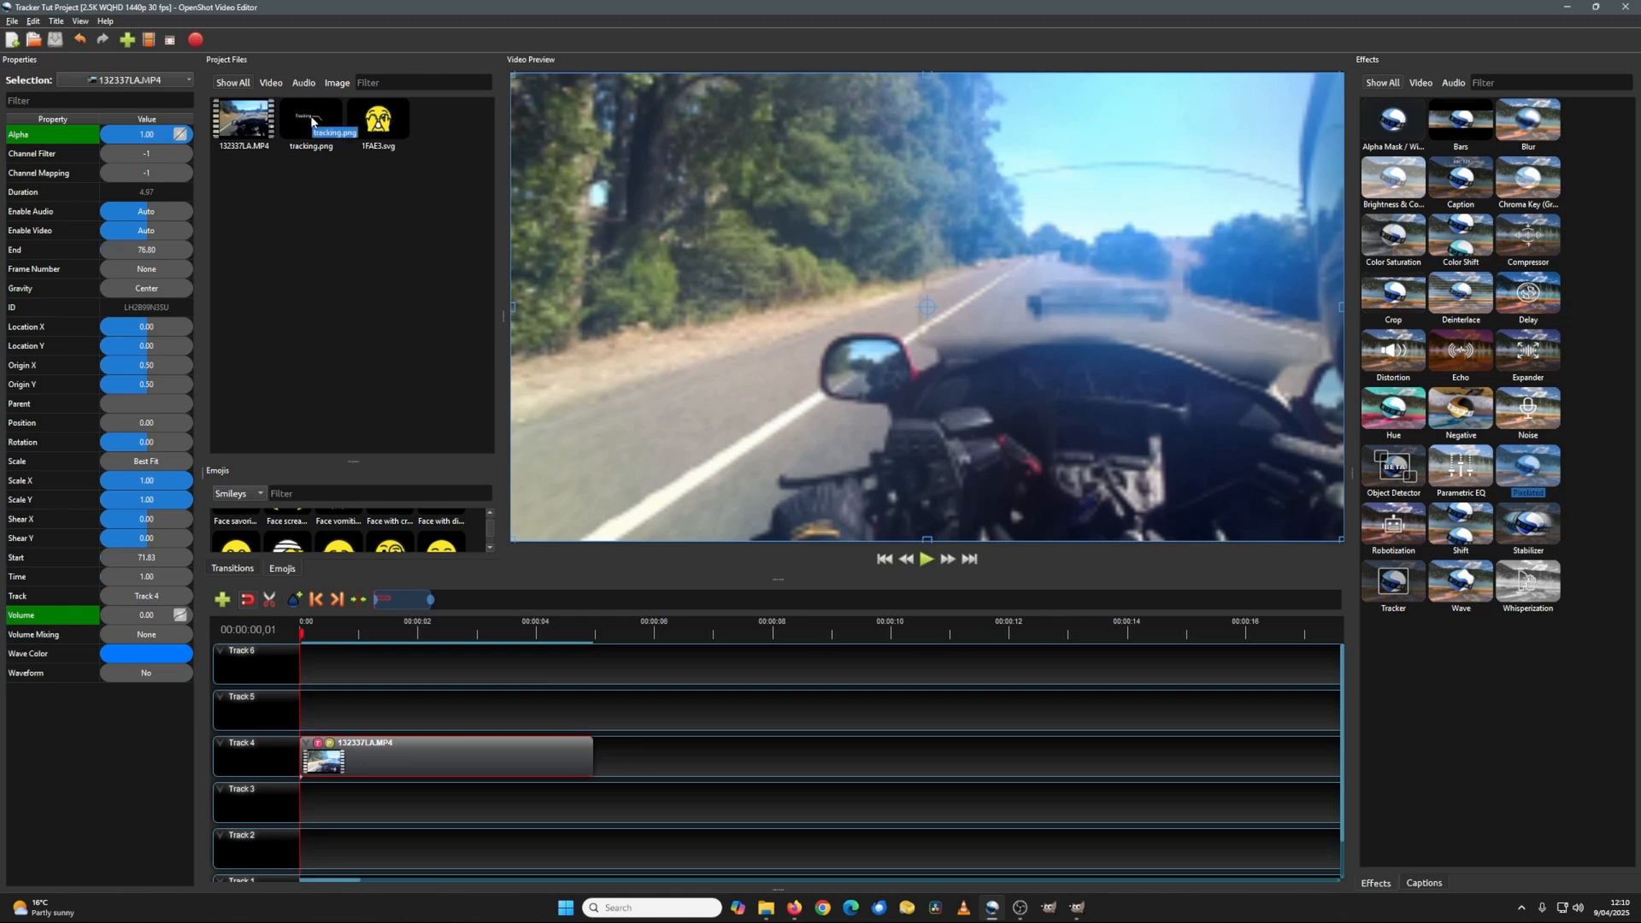
- Place tracking.png at the start of Track 5 at a Location Y of about -0.15 and preview playback, returning the playhead to the start
left_click_drag(312, 122, 293, 707)
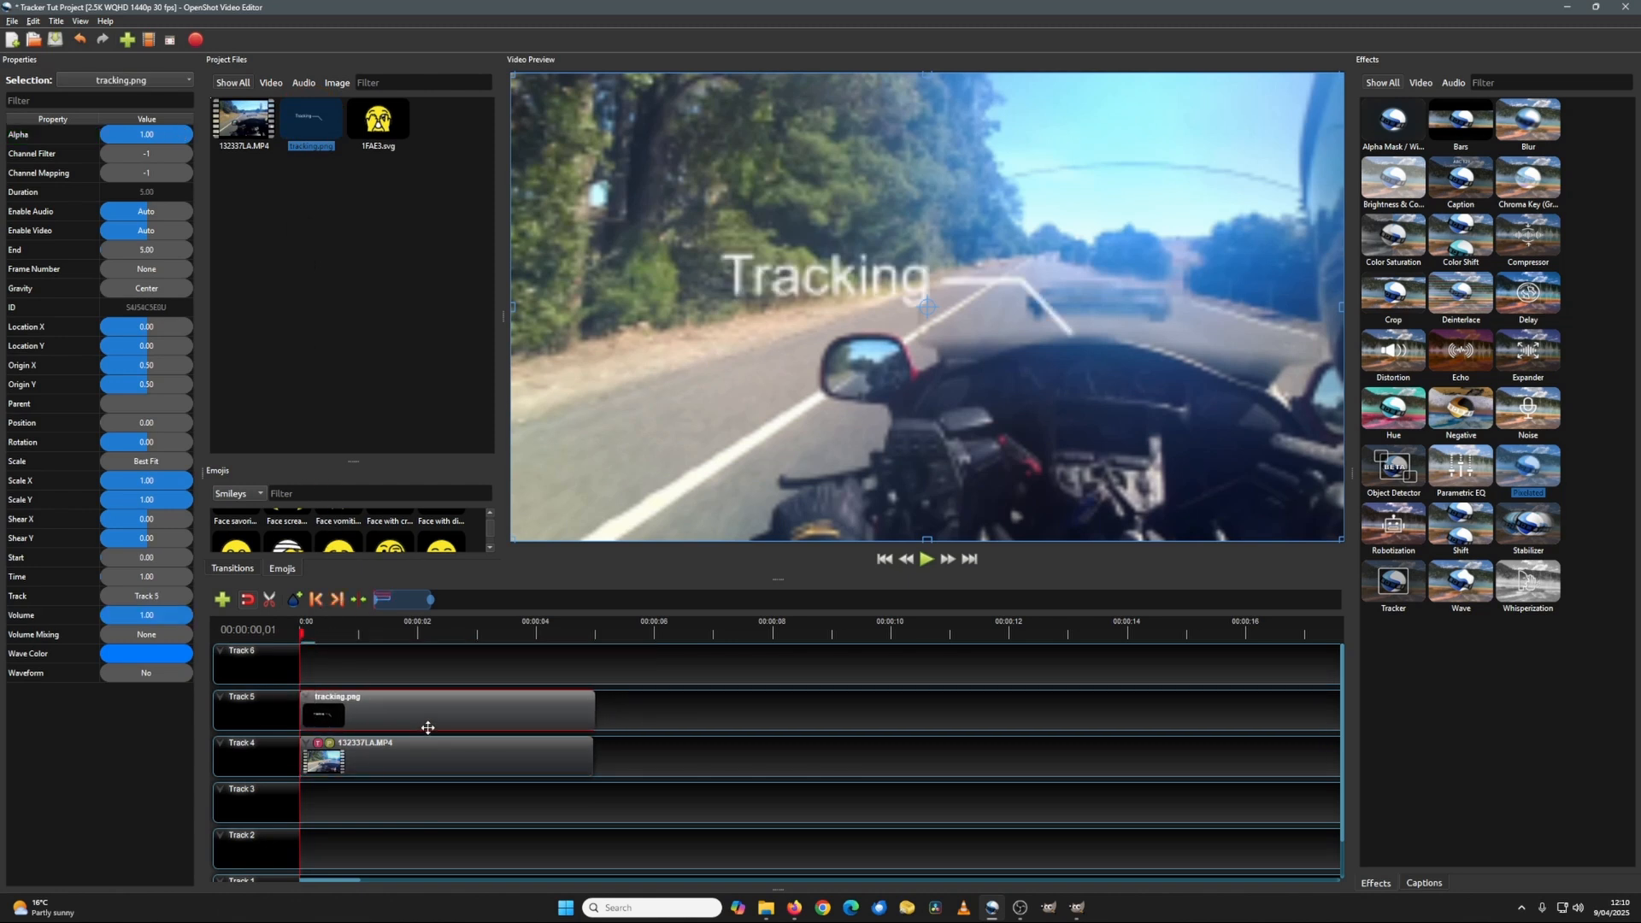
left_click(854, 274)
left_click_drag(854, 275, 862, 217)
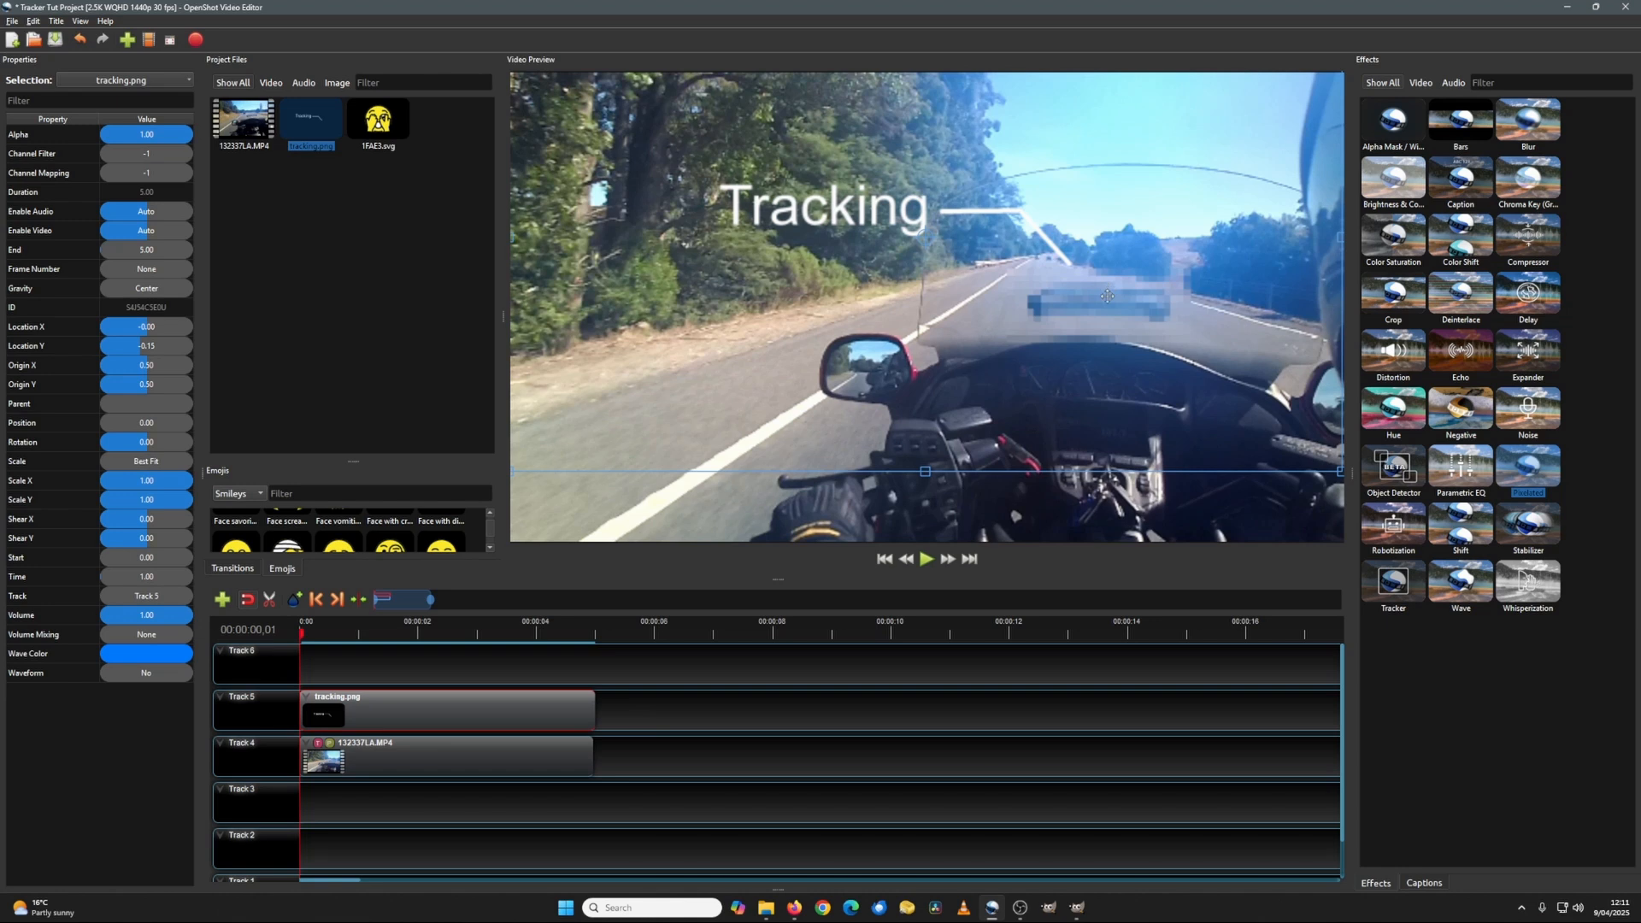
scroll(1120, 299, "up", 1)
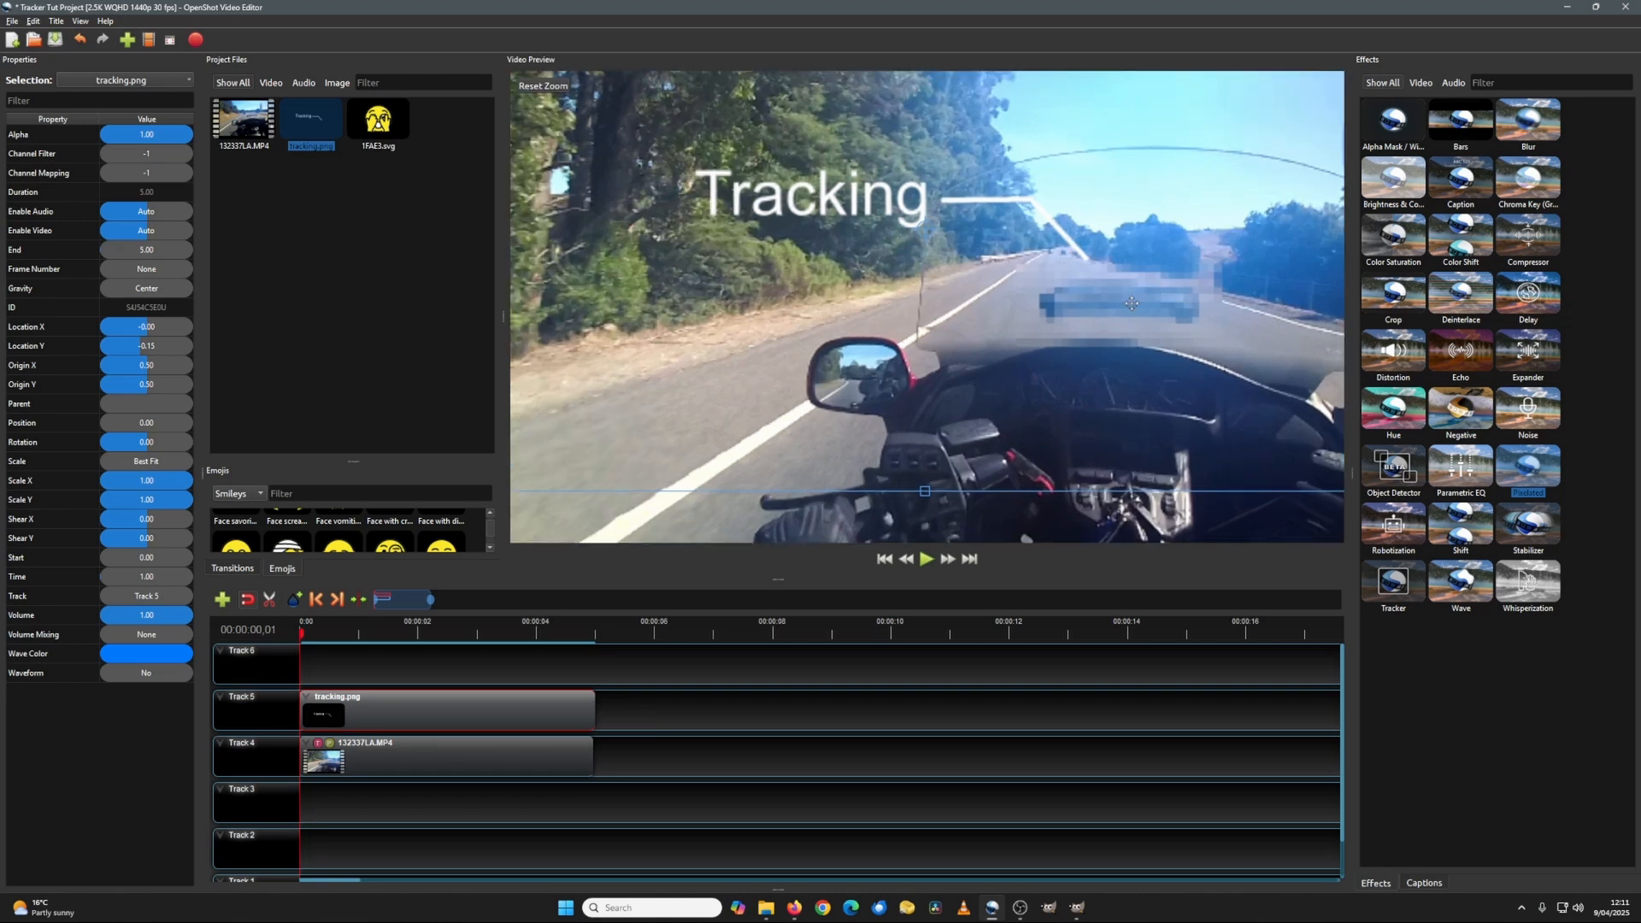
left_click_drag(1131, 304, 1118, 302)
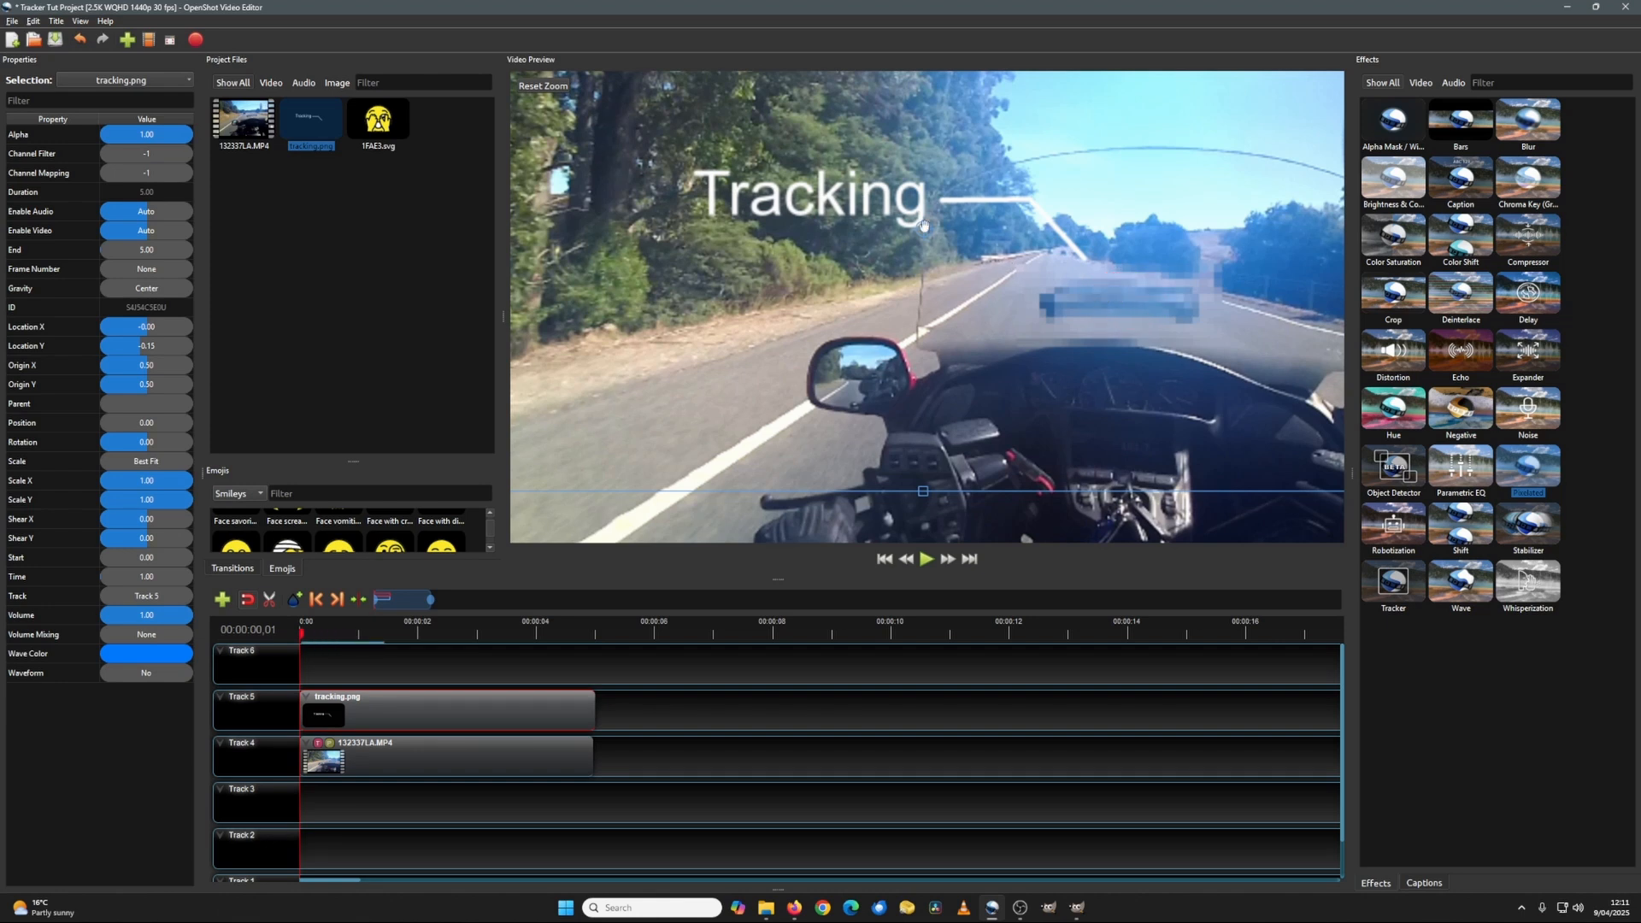
left_click(926, 560)
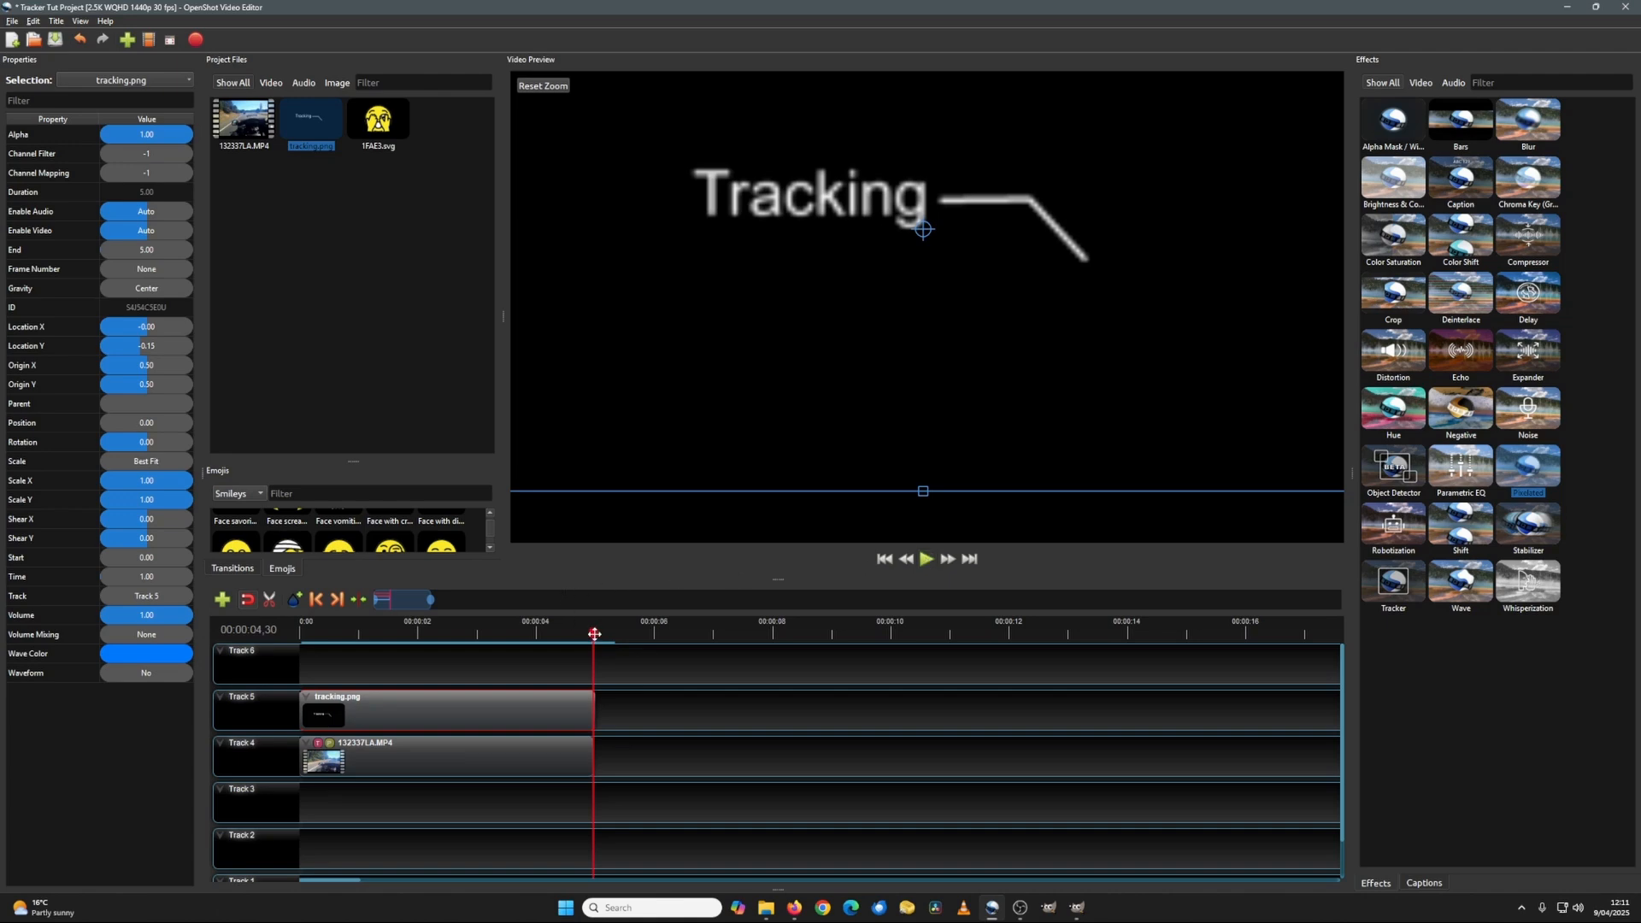
left_click_drag(593, 634, 301, 633)
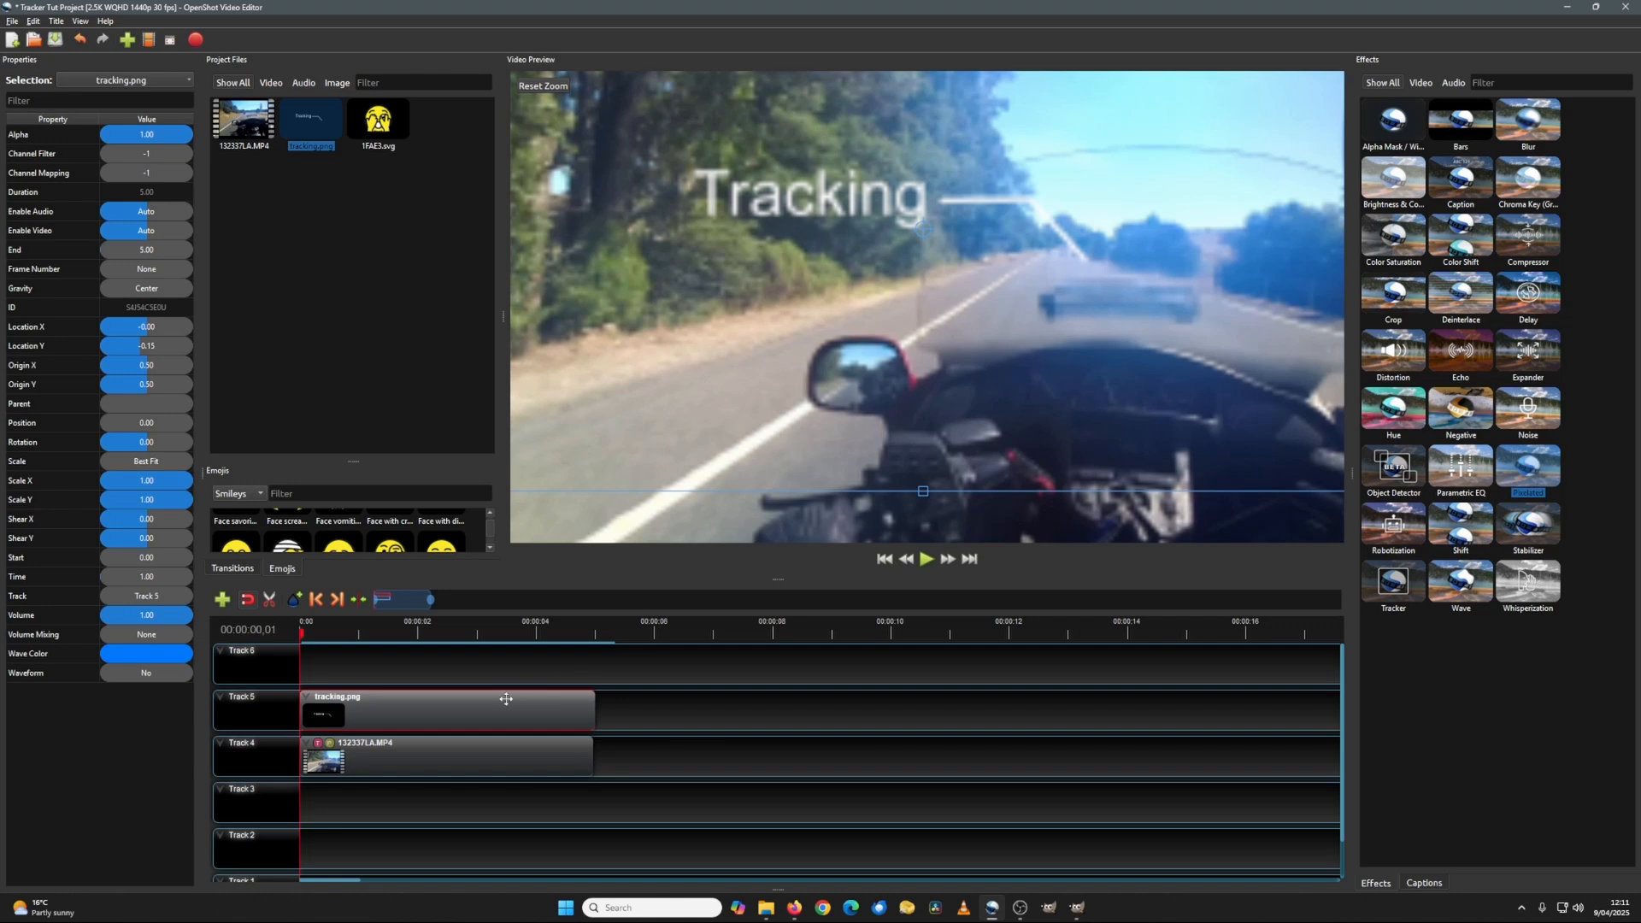
- Try parenting tracking.png to Tracked Region: 0 of 132337LA.MP4 and preview playback, returning the playhead to the start
left_click(331, 704)
left_click(429, 706)
left_click(37, 404)
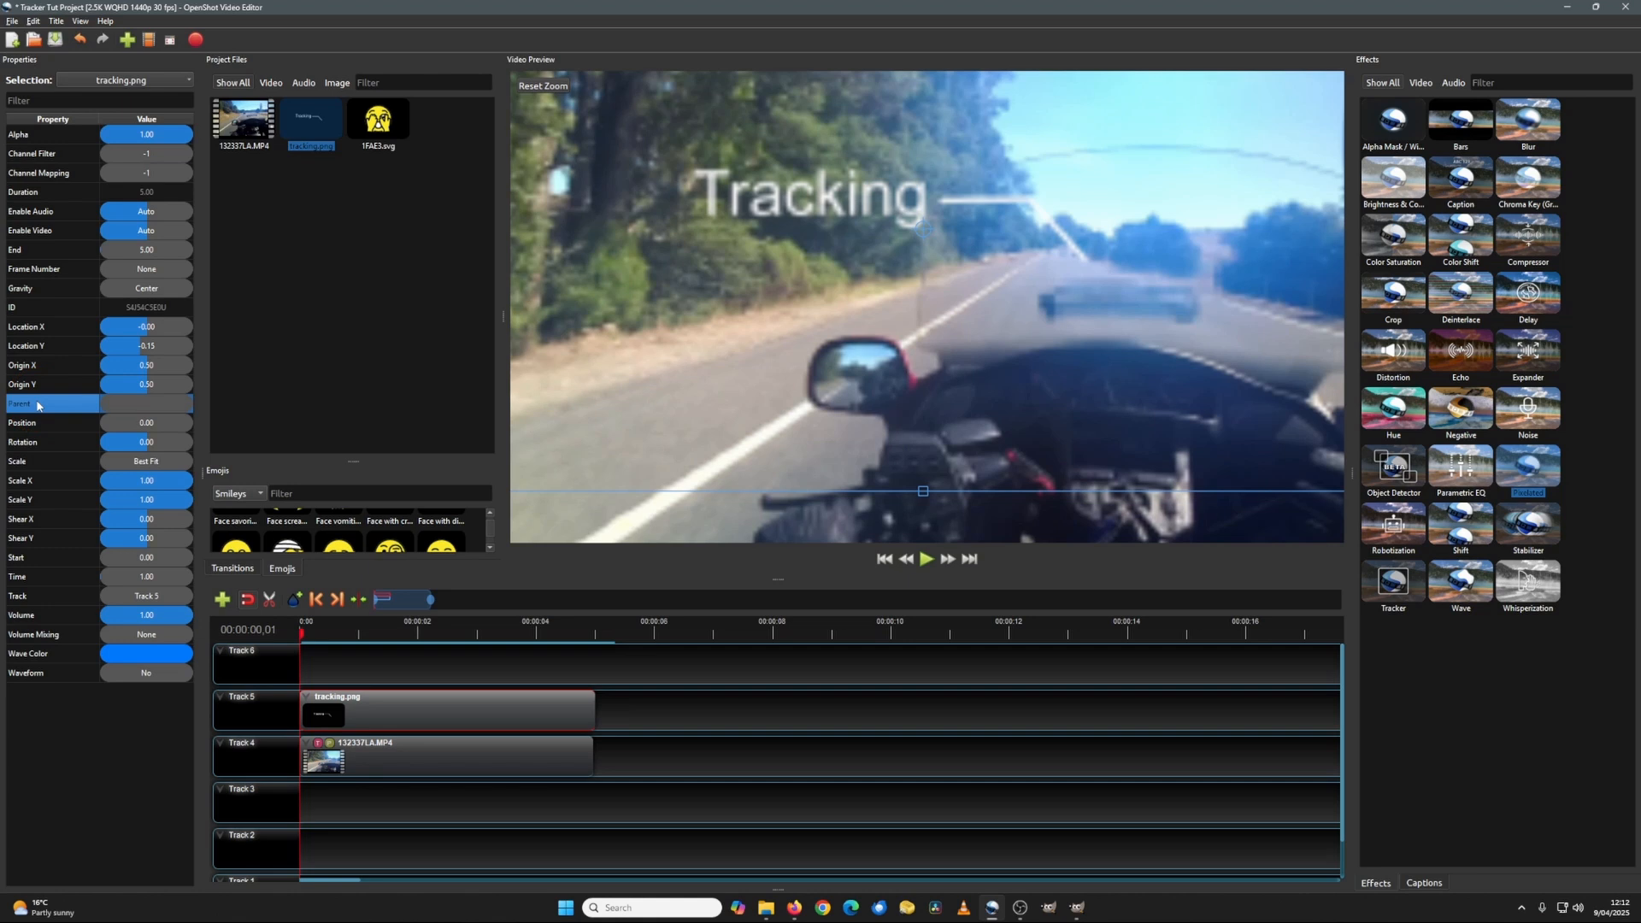
right_click(135, 402)
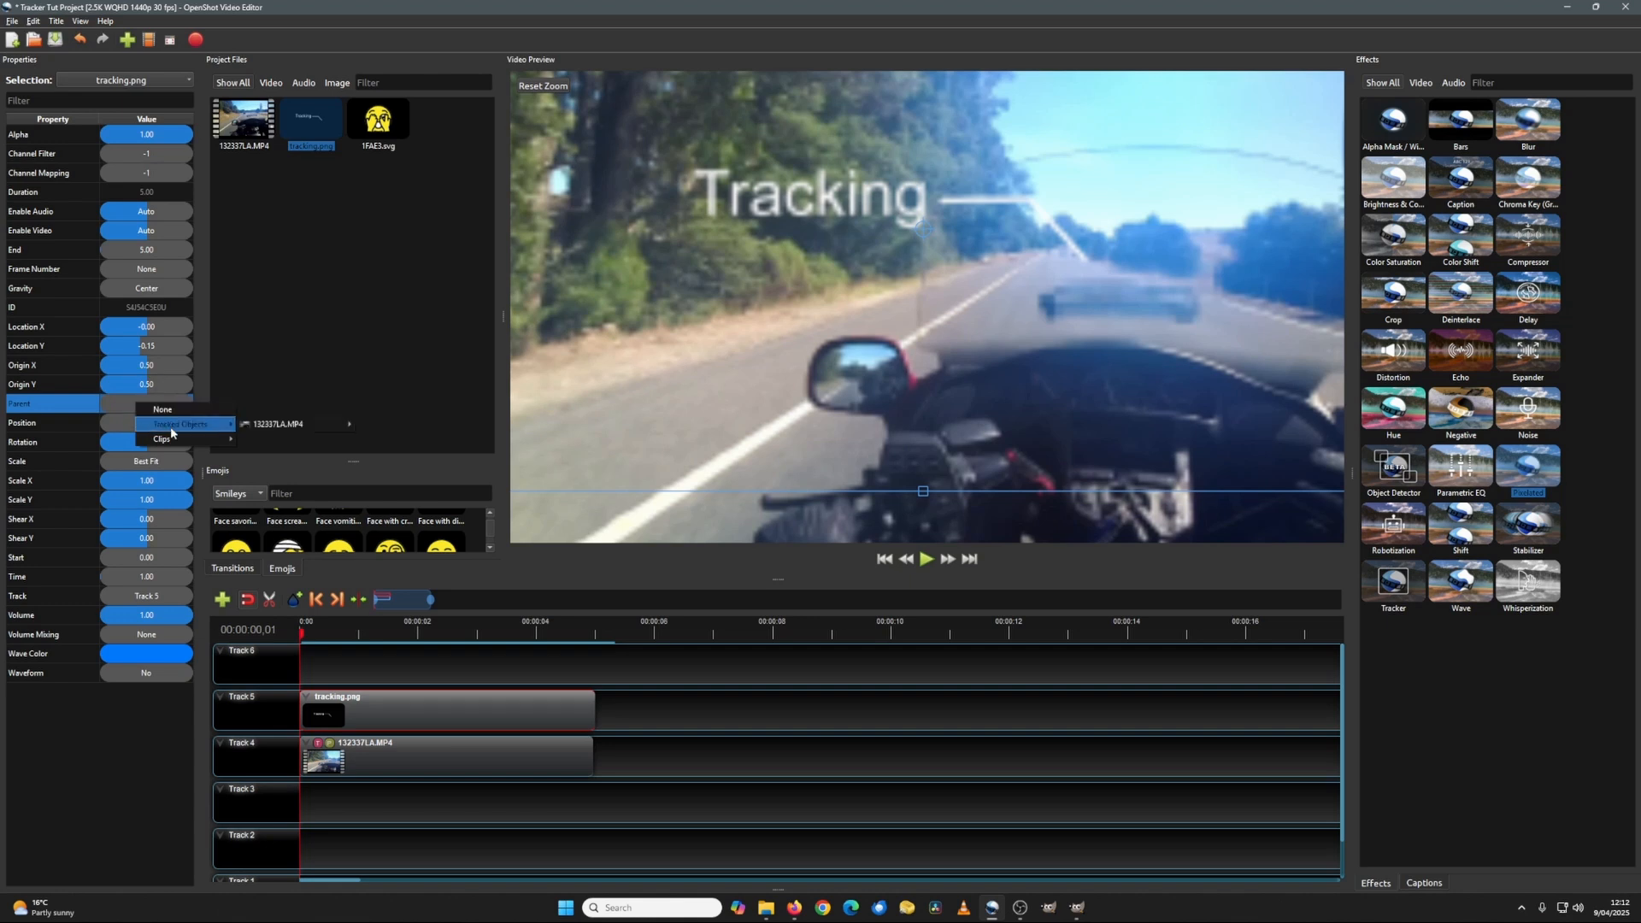
mouse_move(174, 441)
mouse_move(287, 429)
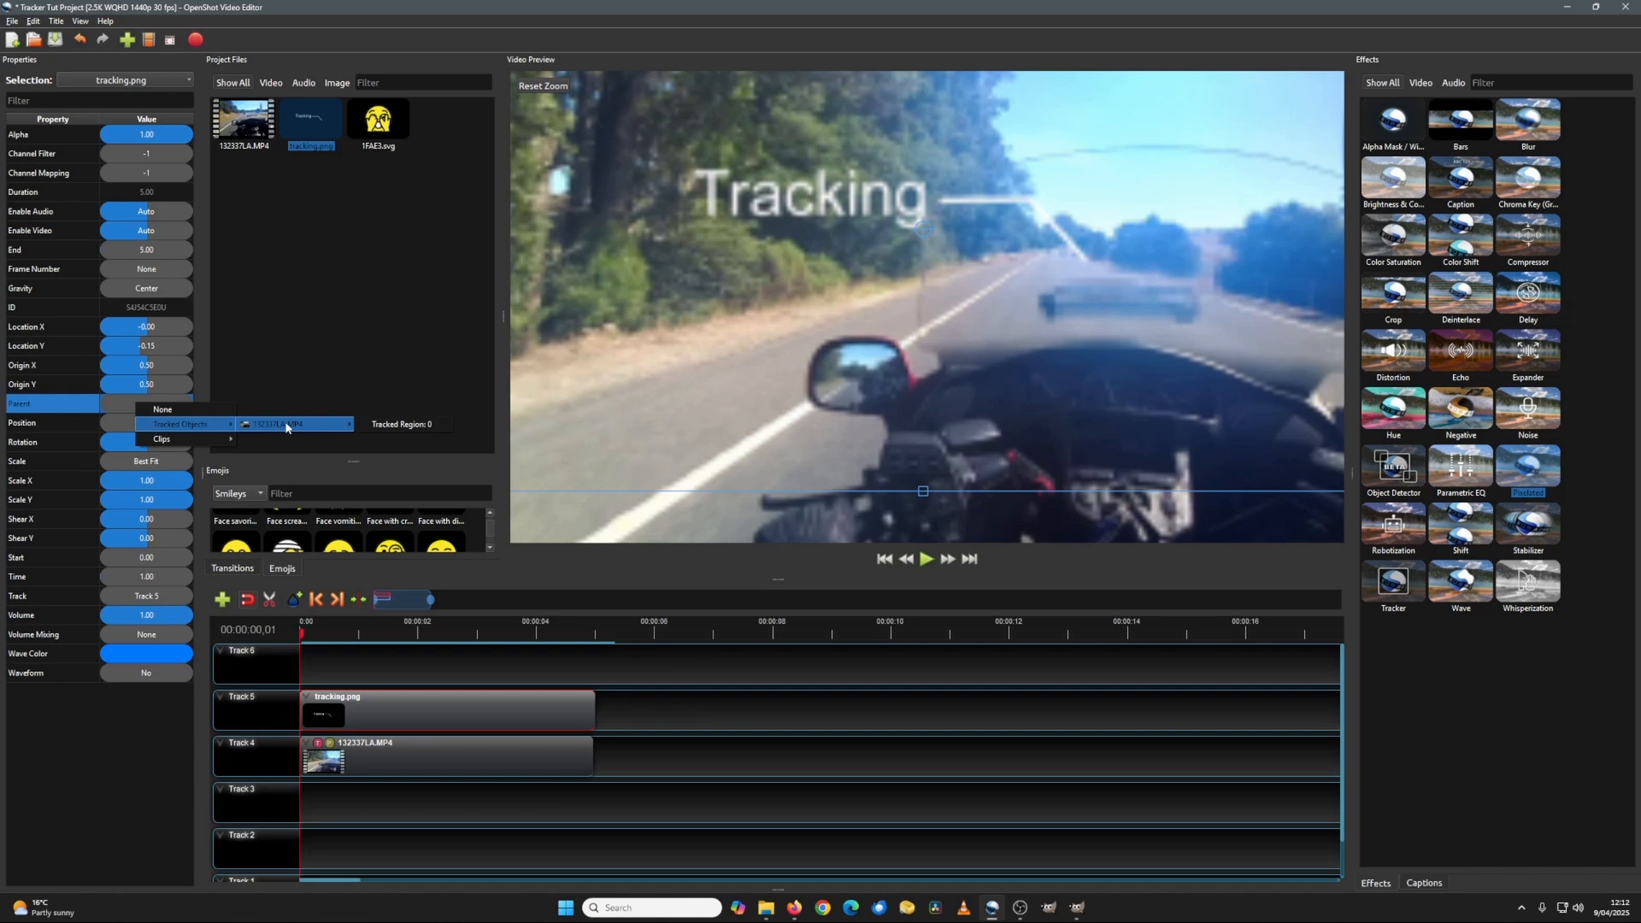
left_click(409, 422)
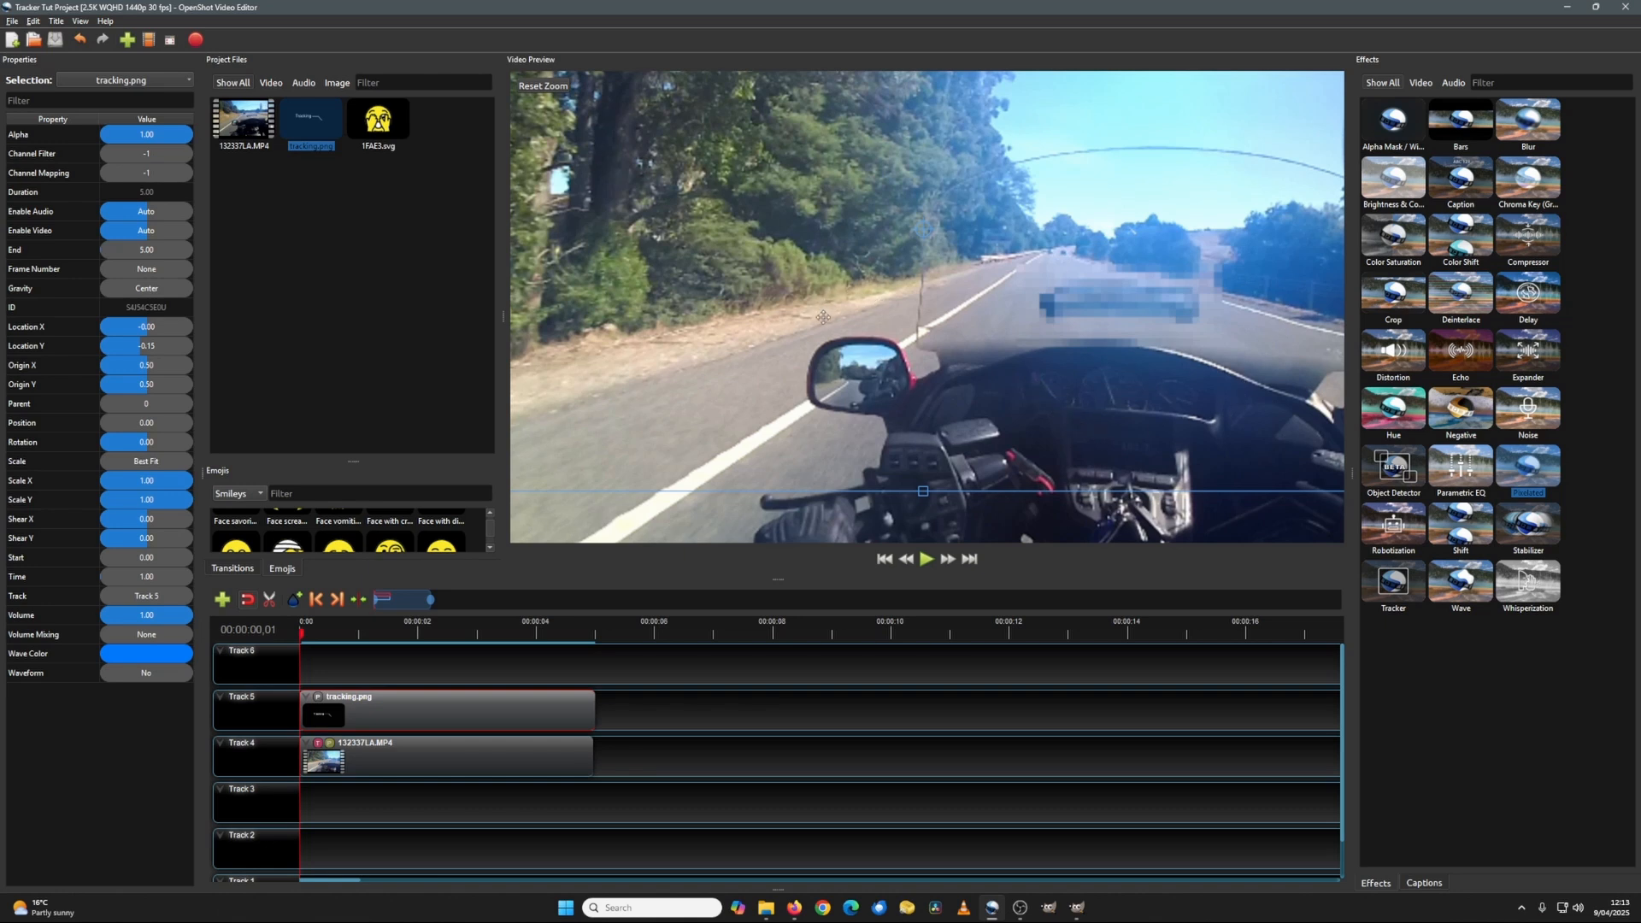
left_click(927, 559)
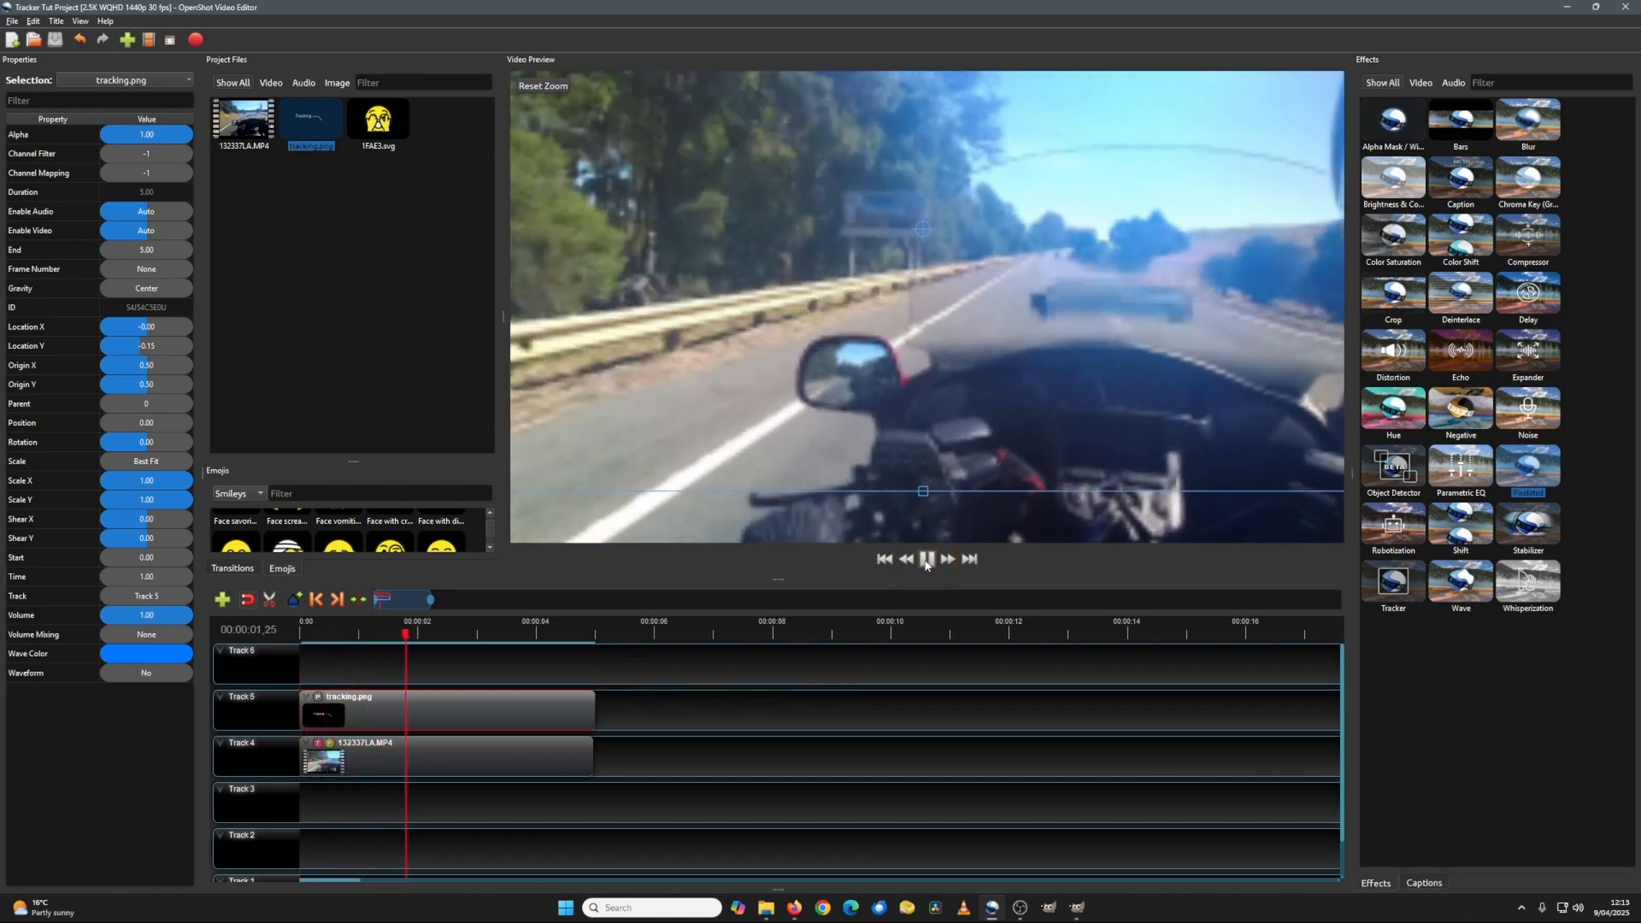
left_click(926, 560)
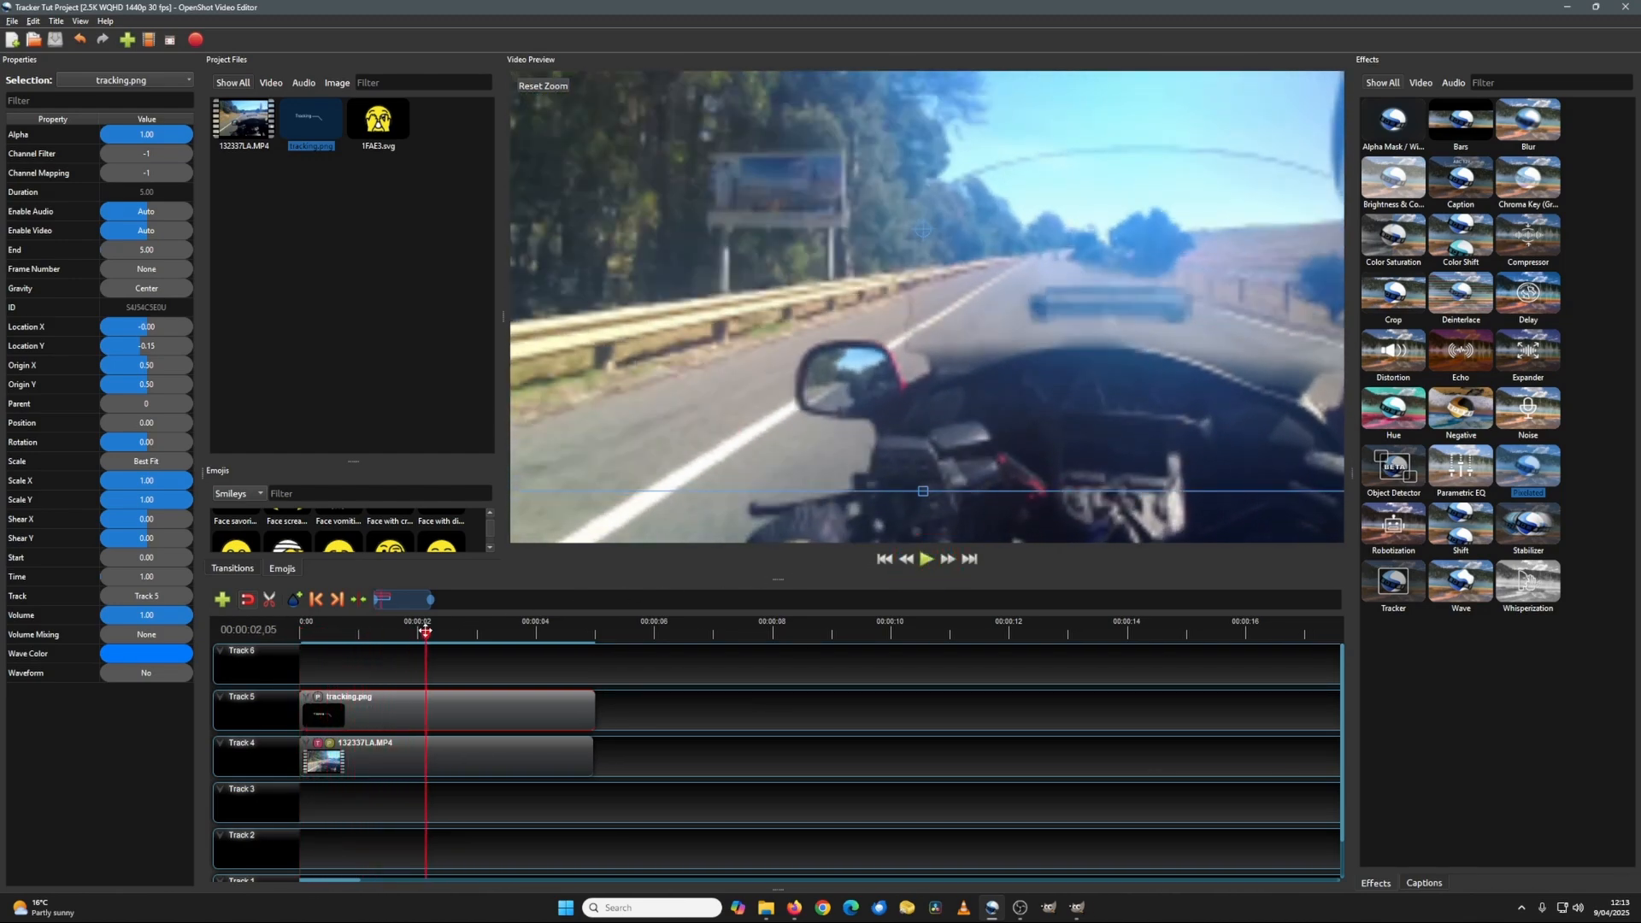
left_click_drag(426, 631, 278, 630)
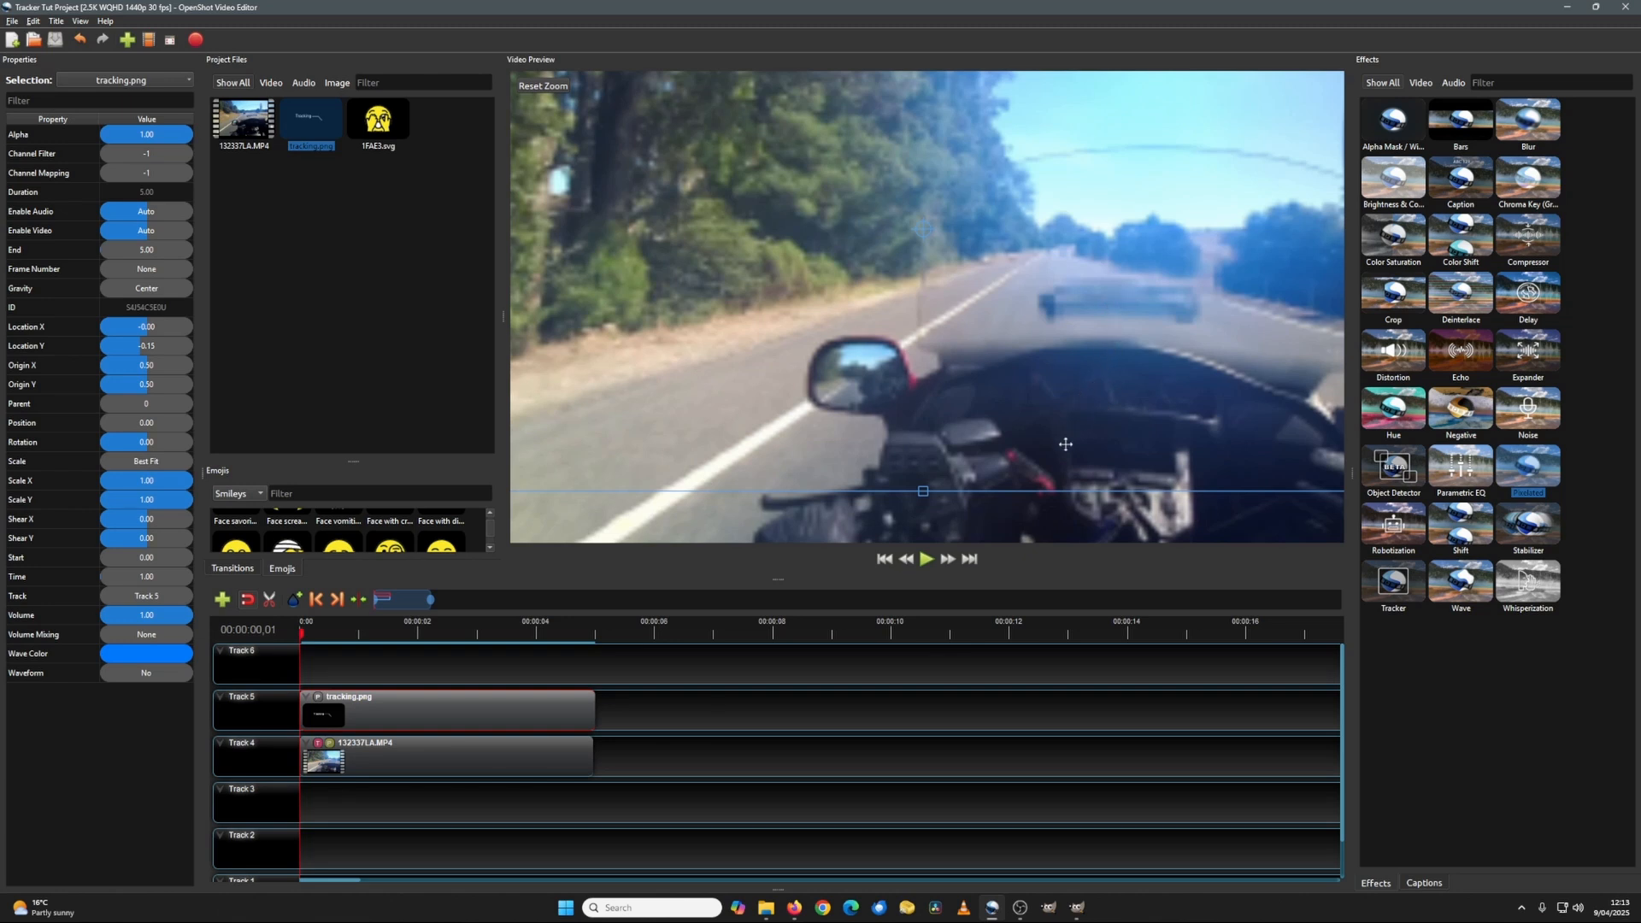
- Try repositioning the parented tracking.png clip in the preview, and undo both the move and the parent assignment
left_click(486, 707)
left_click_drag(1001, 430, 877, 472)
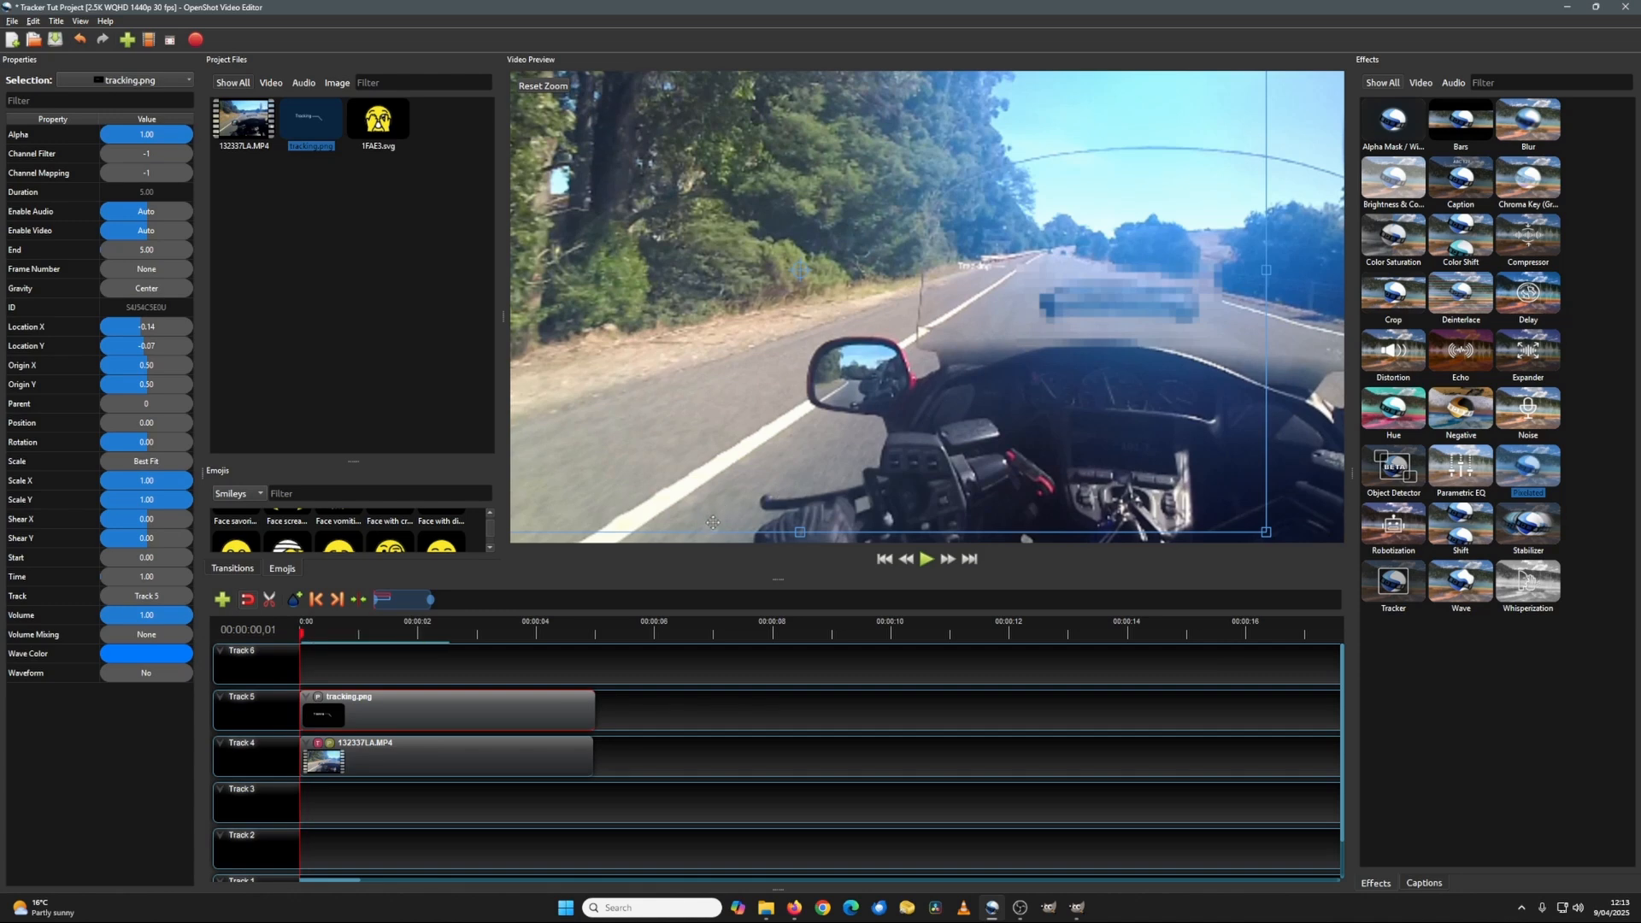
key("ctrl+z")
key("ctrl+z")
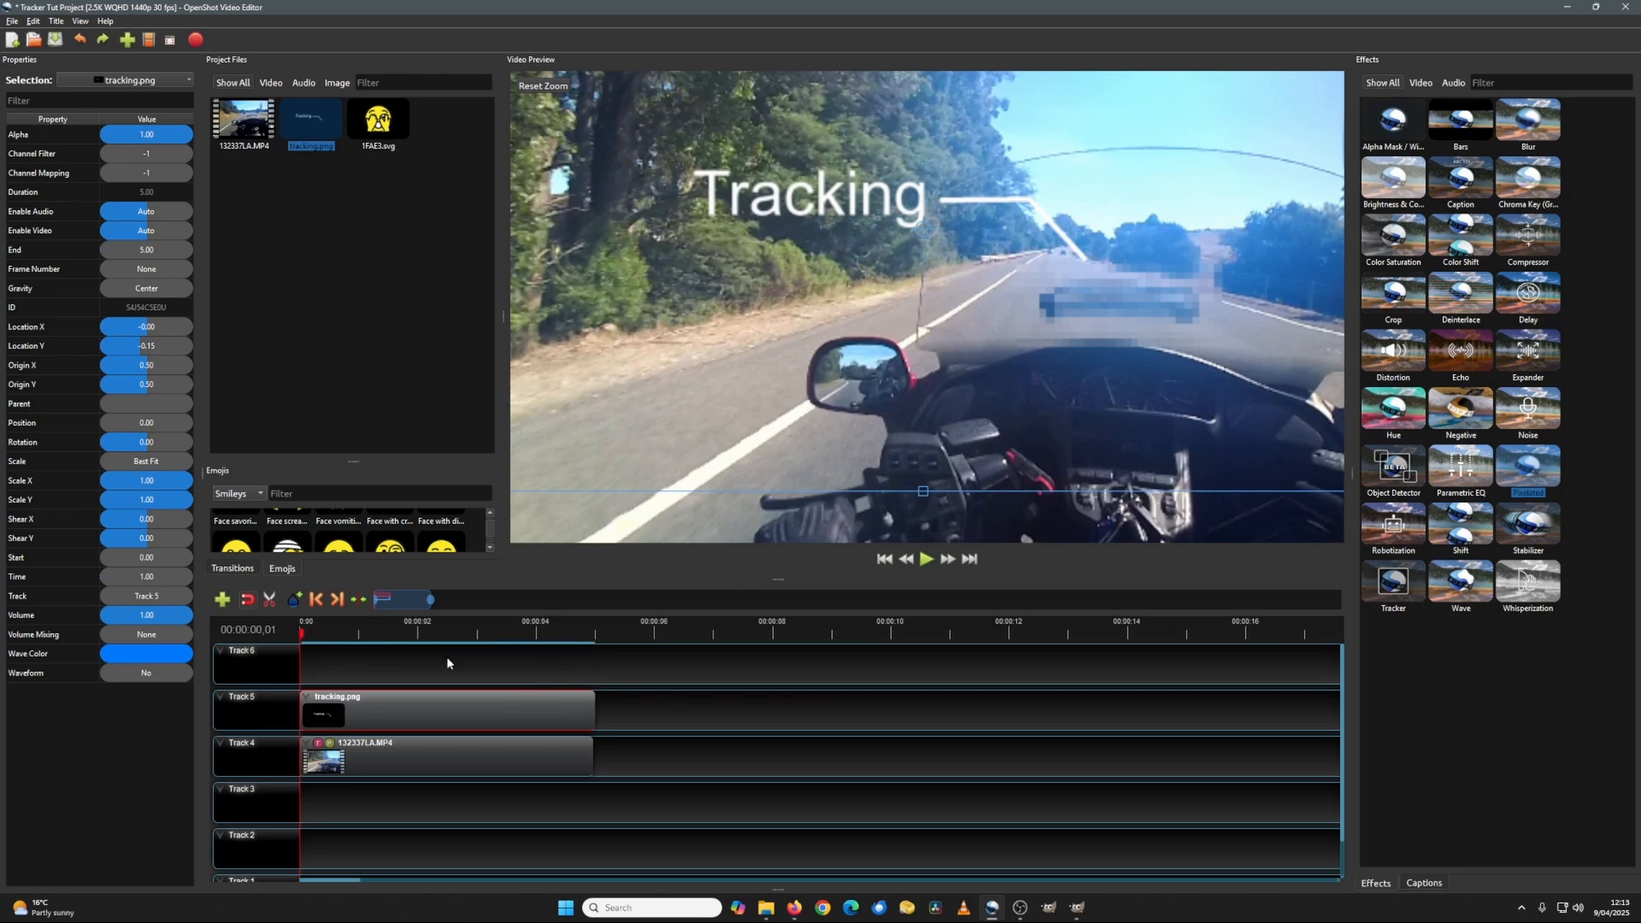
- Set the Scale property of the tracking.png clip on Track 5 to None
left_click(425, 694)
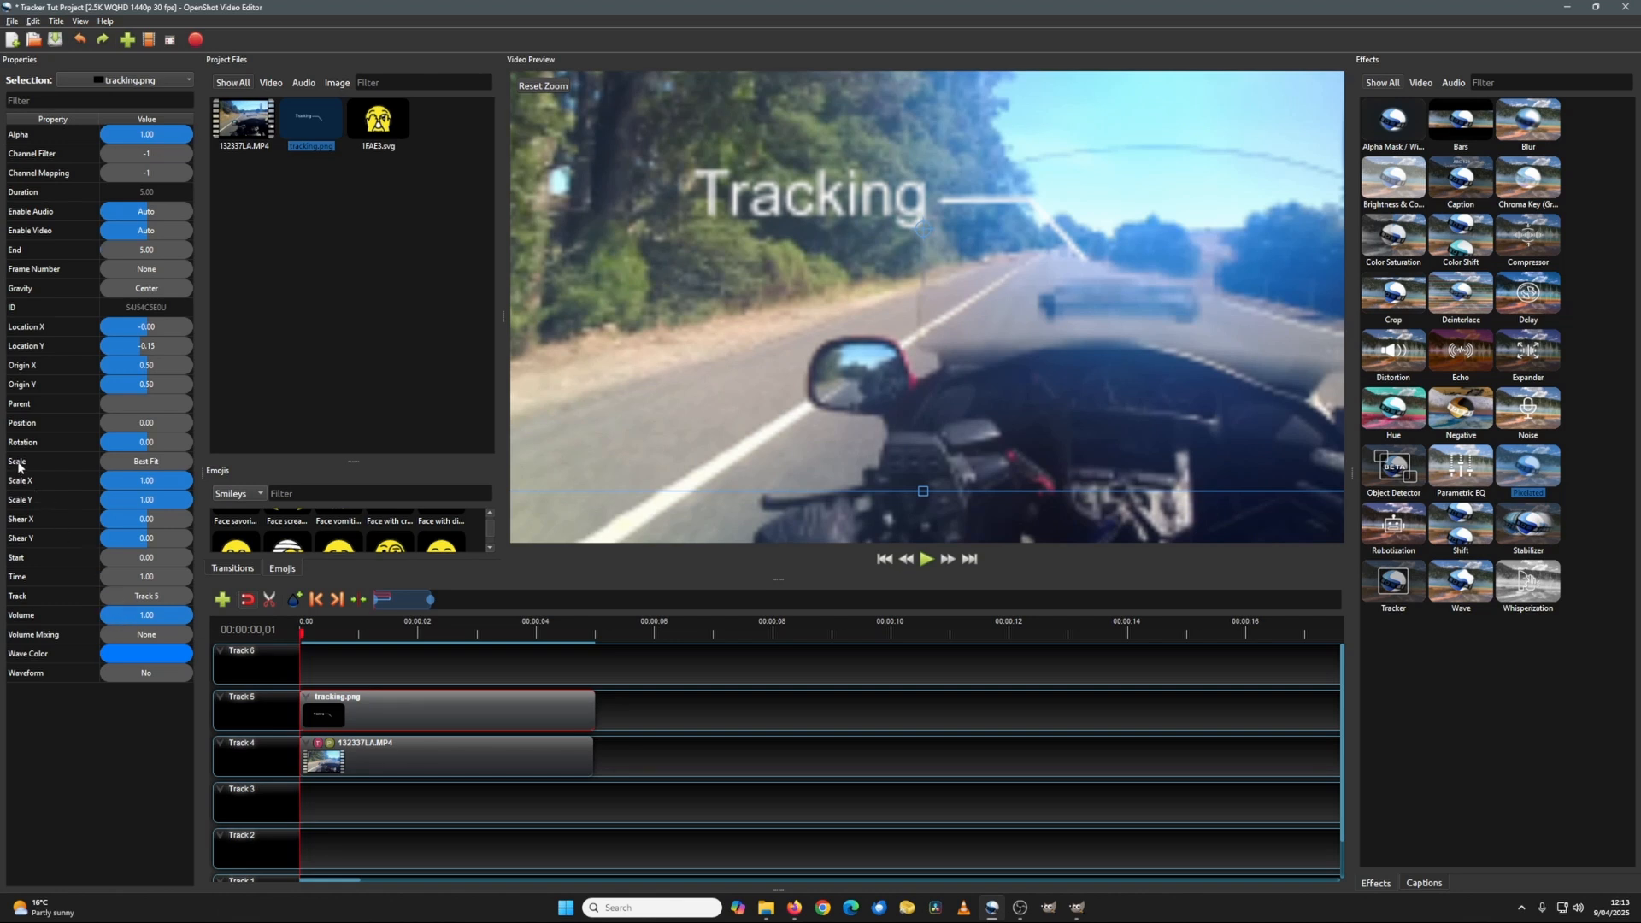
left_click(141, 464)
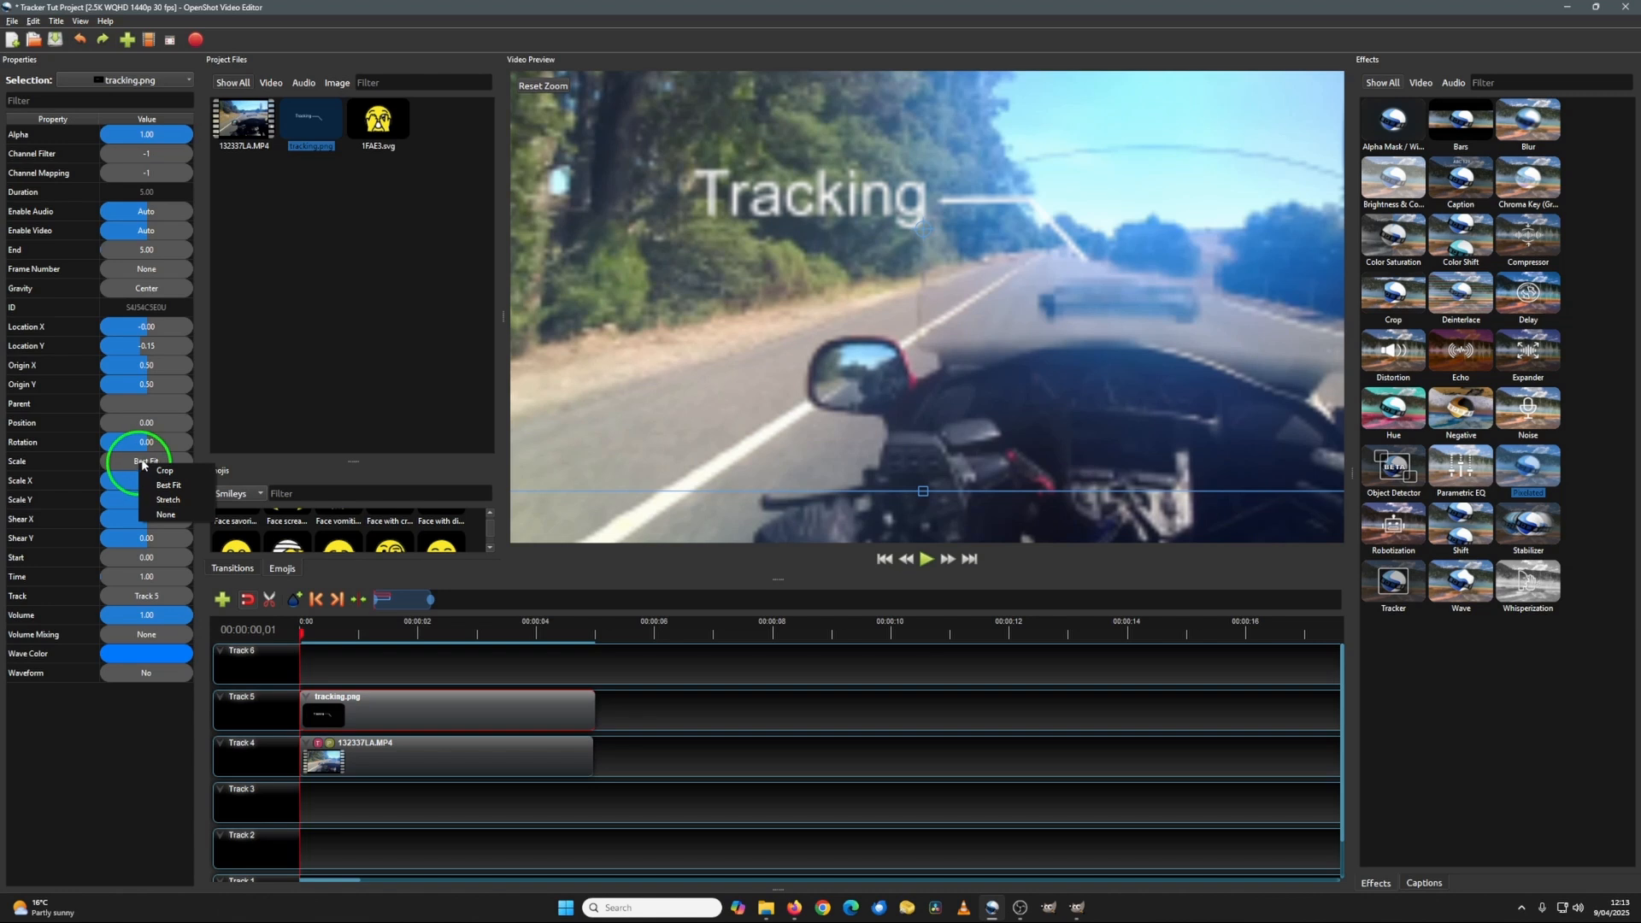
left_click(168, 519)
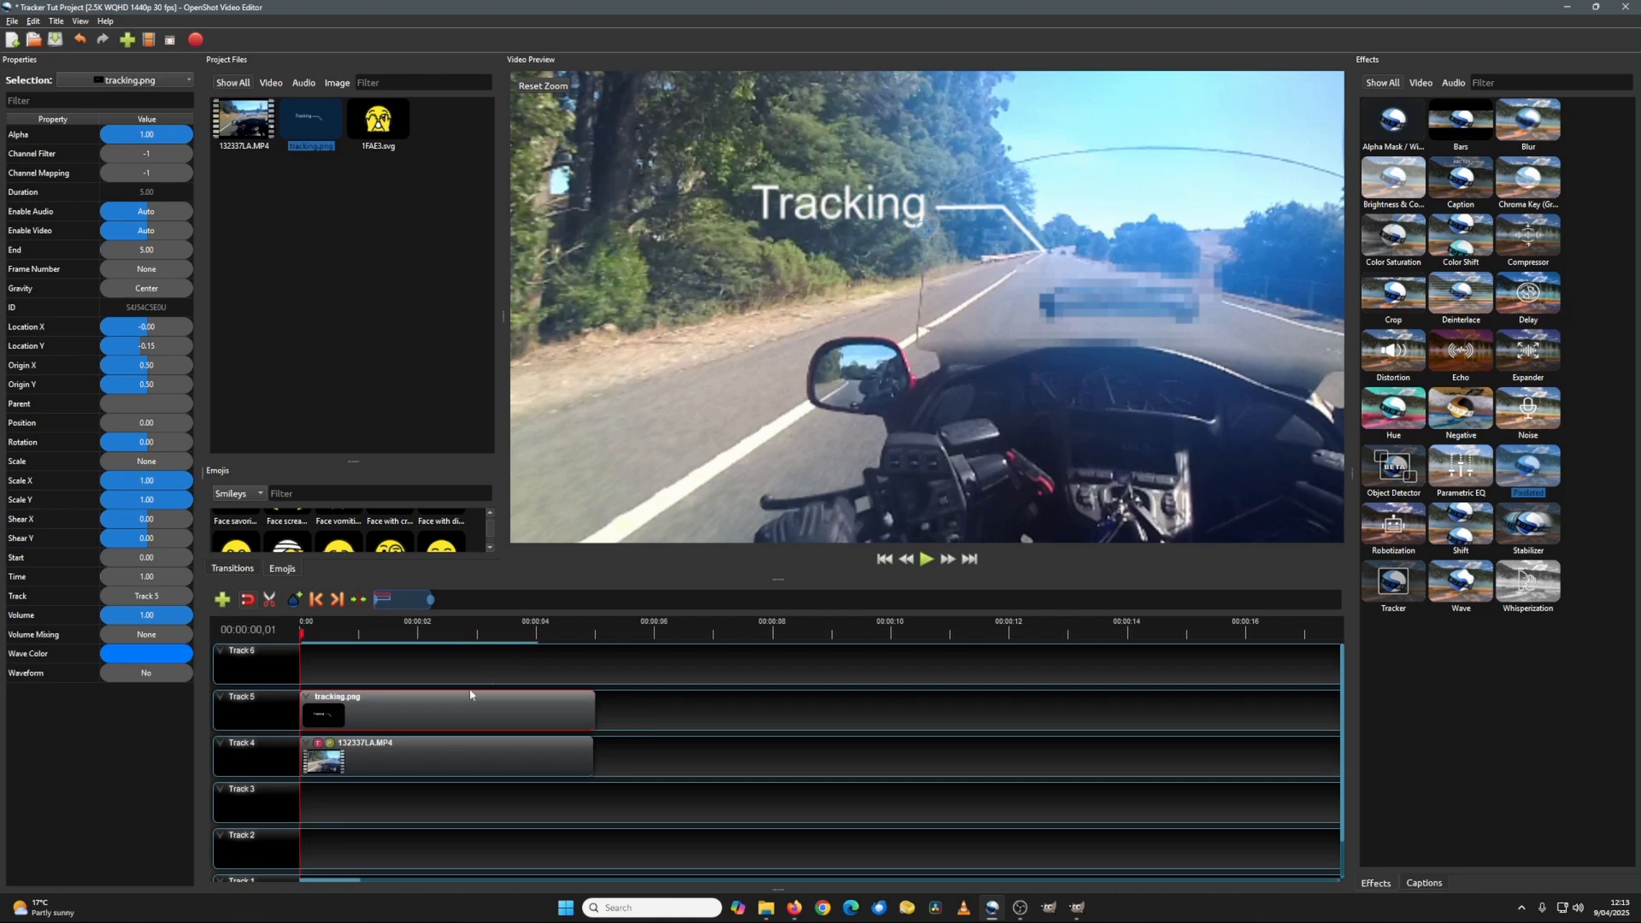
- Set the Parent of the tracking.png clip to Tracked Region: 0 of the tracked clip 132337LA.MP4
left_click(404, 707)
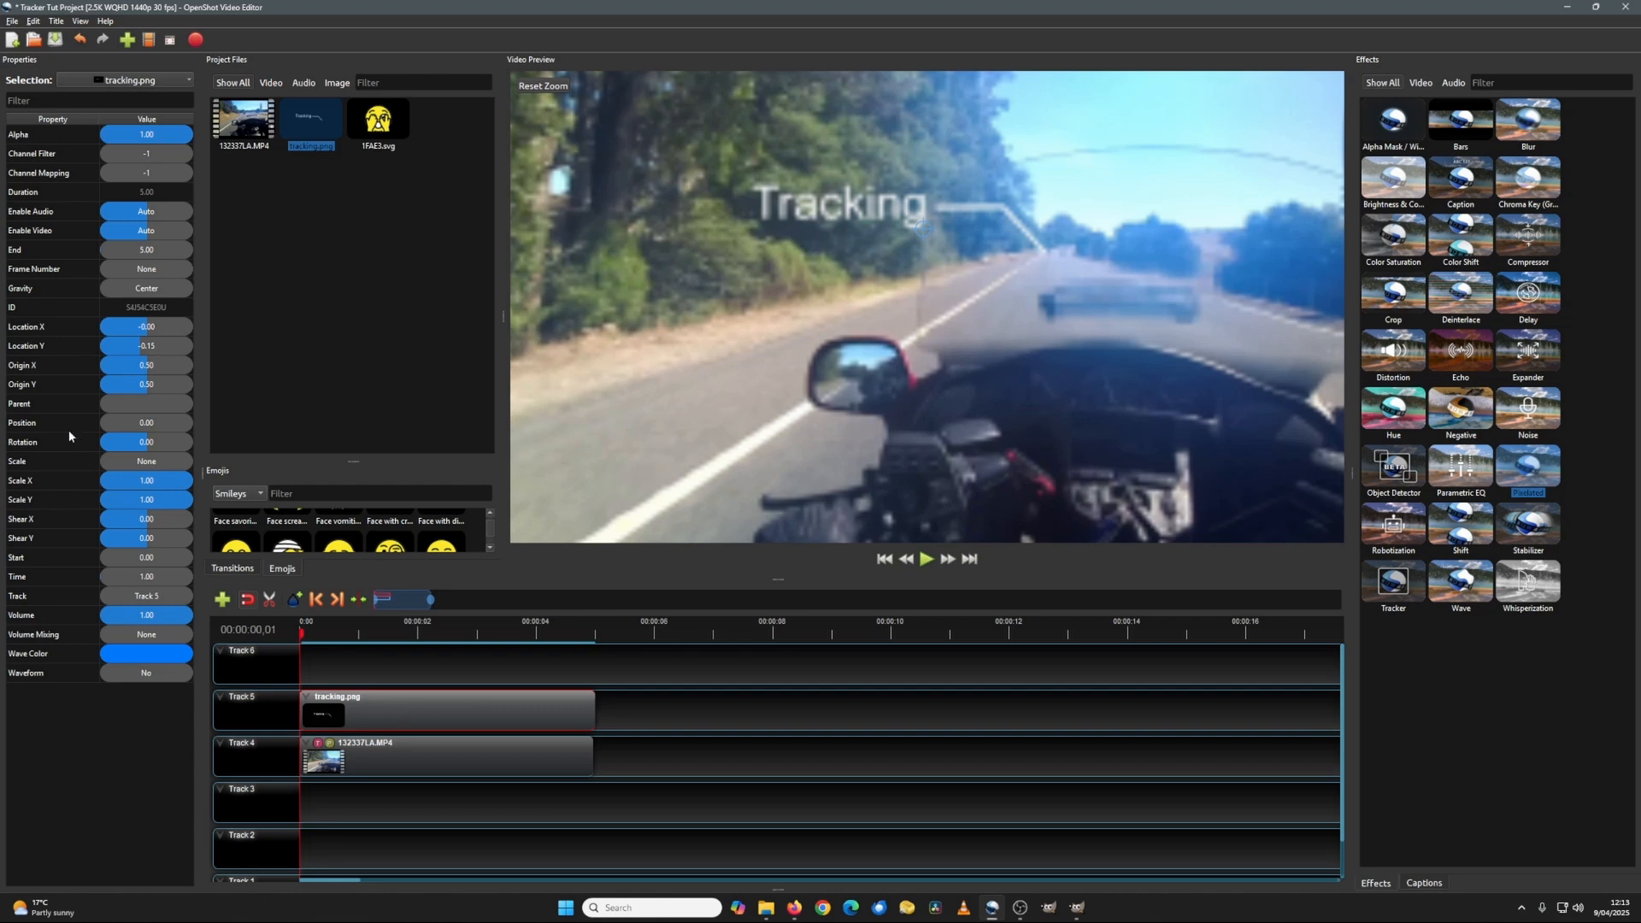
left_click(62, 402)
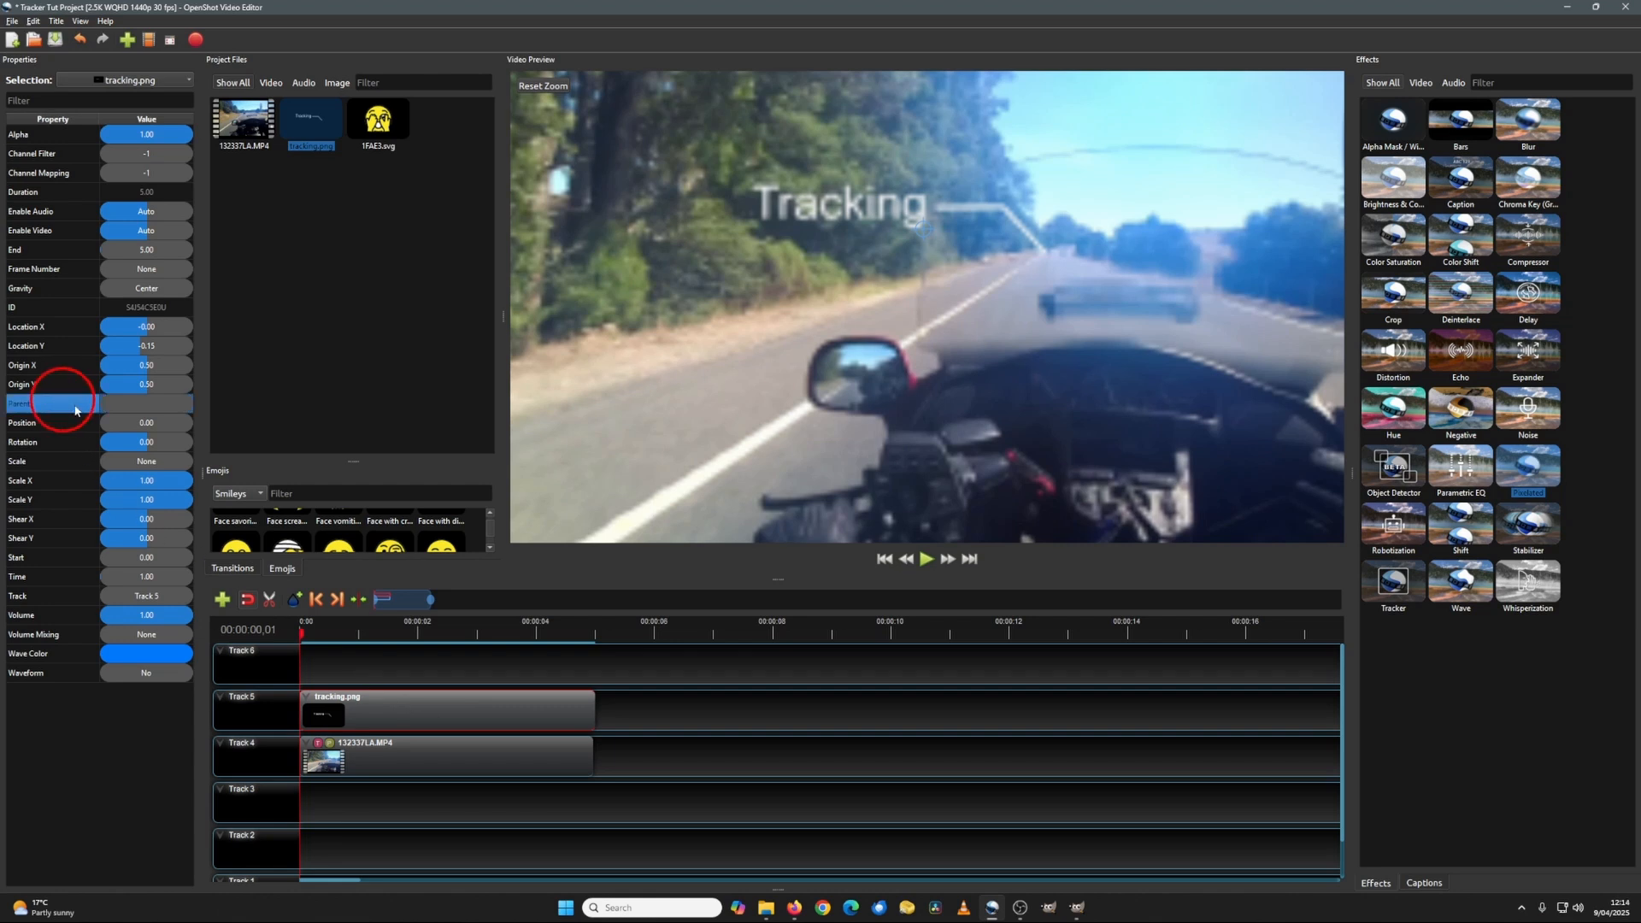
right_click(163, 404)
mouse_move(210, 425)
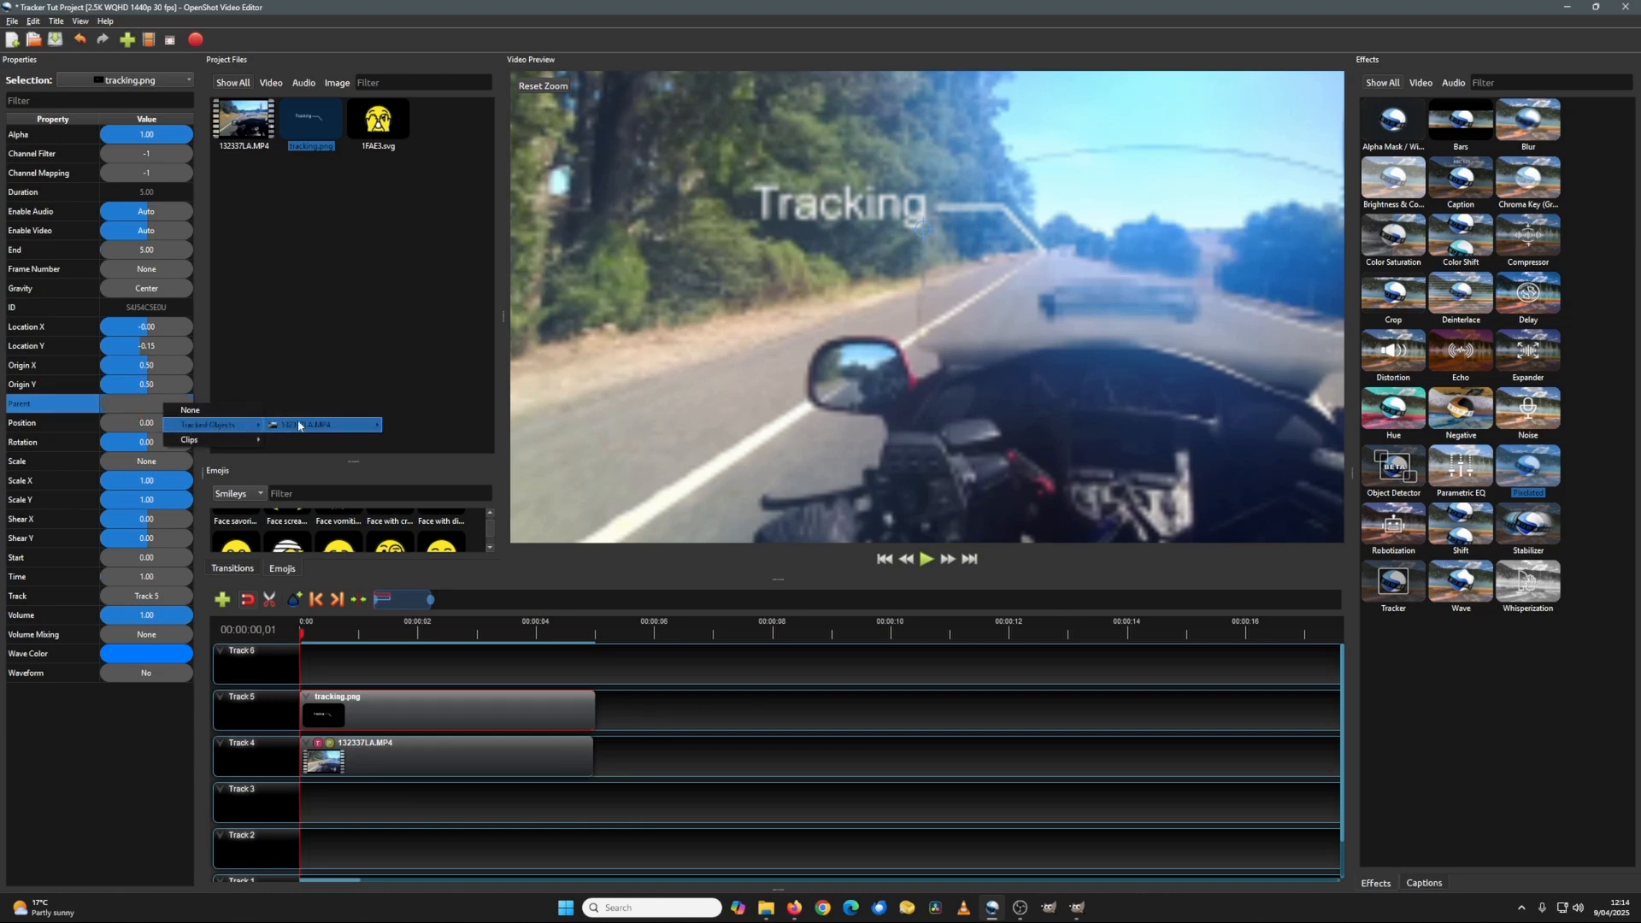
mouse_move(303, 425)
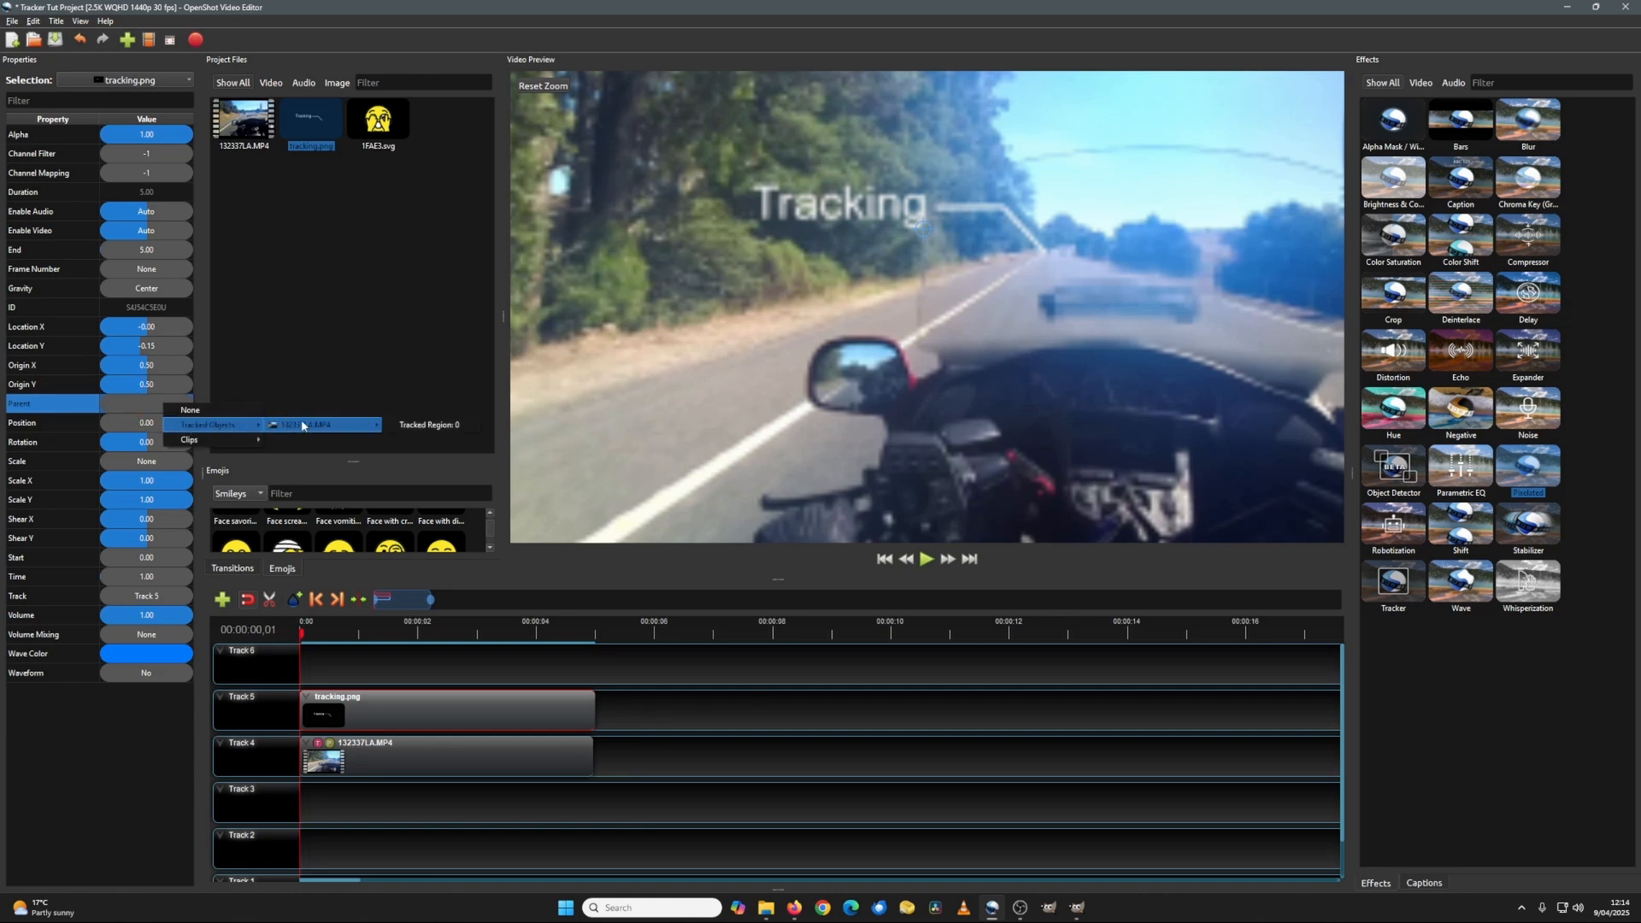
left_click(418, 426)
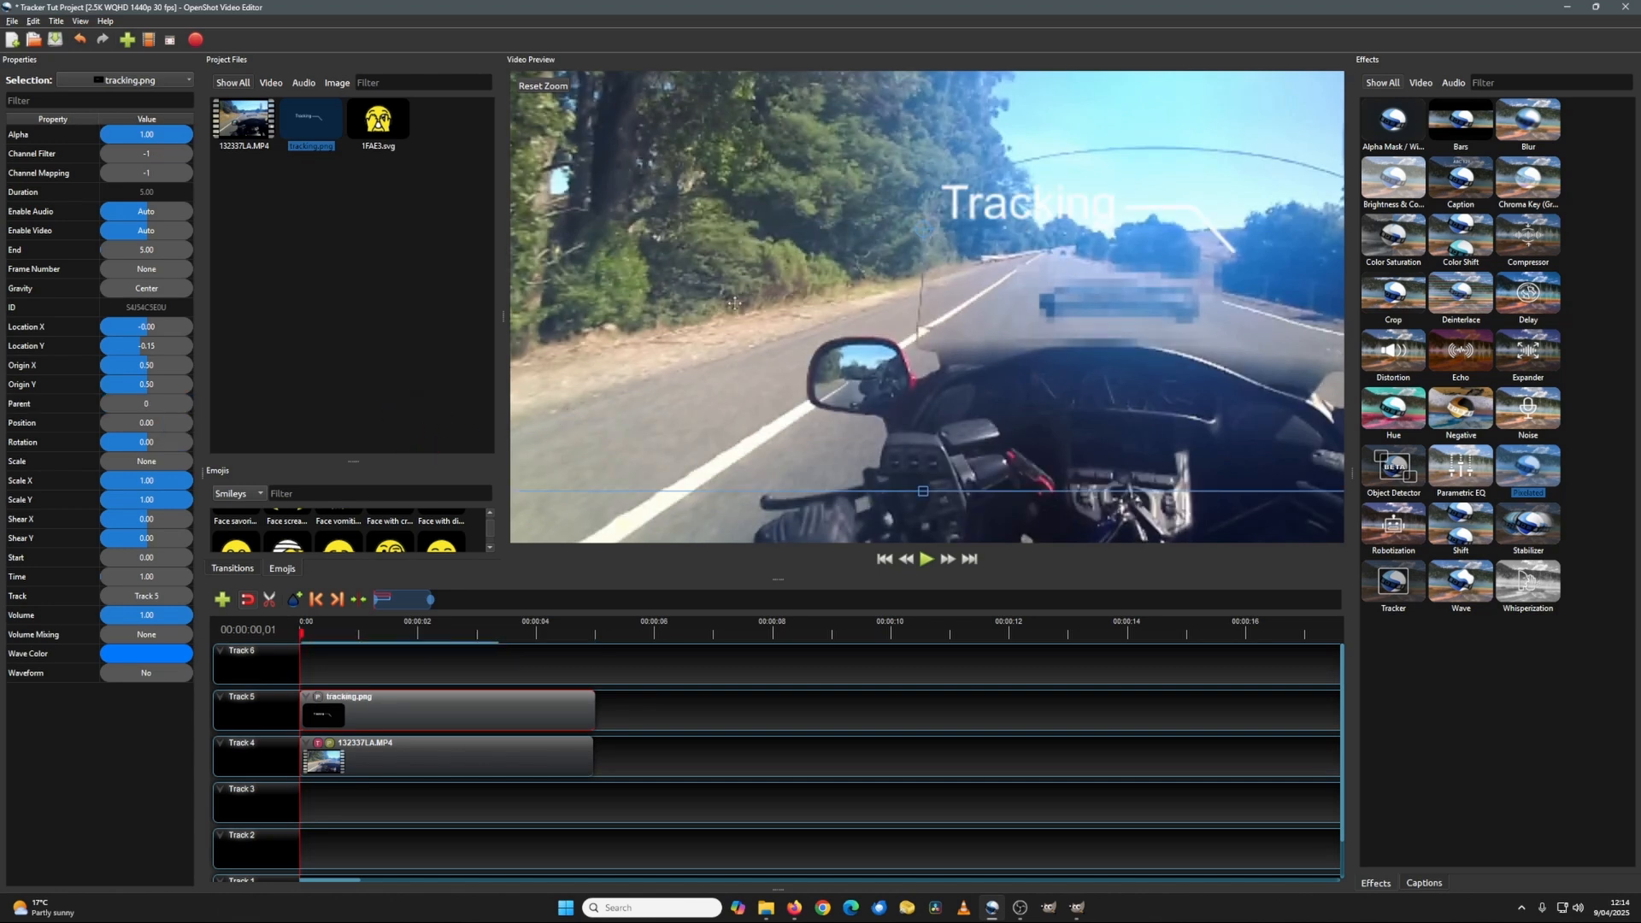
- Move the Tracking title to about Location X -0.24 and Location Y -0.11, and play the result
left_click_drag(1068, 211, 848, 231)
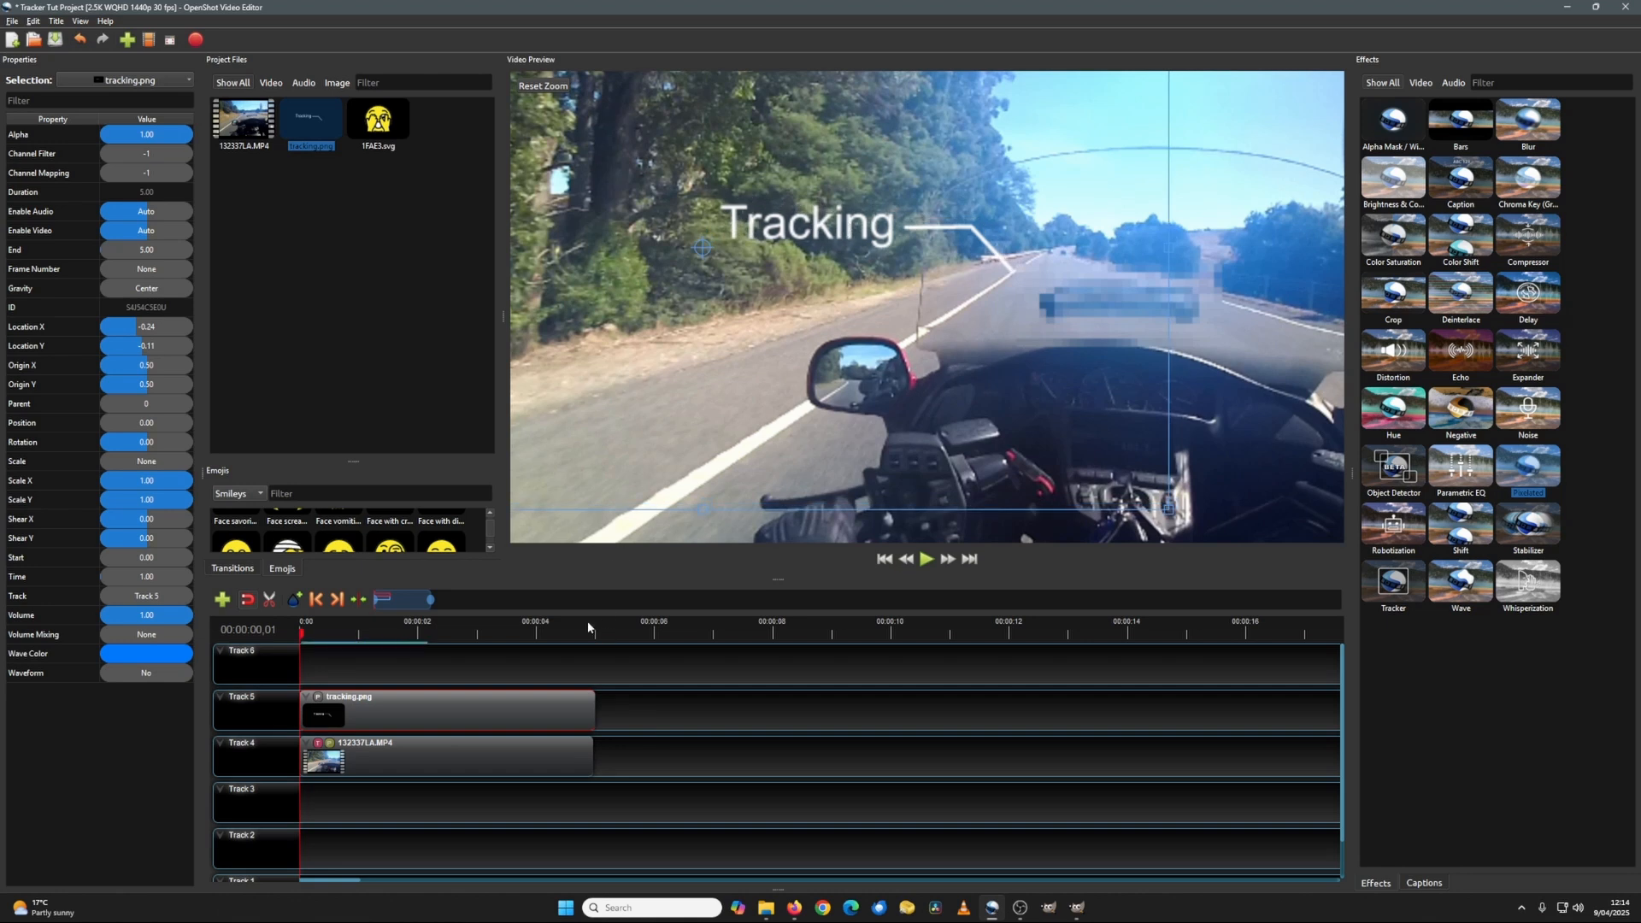
left_click(556, 812)
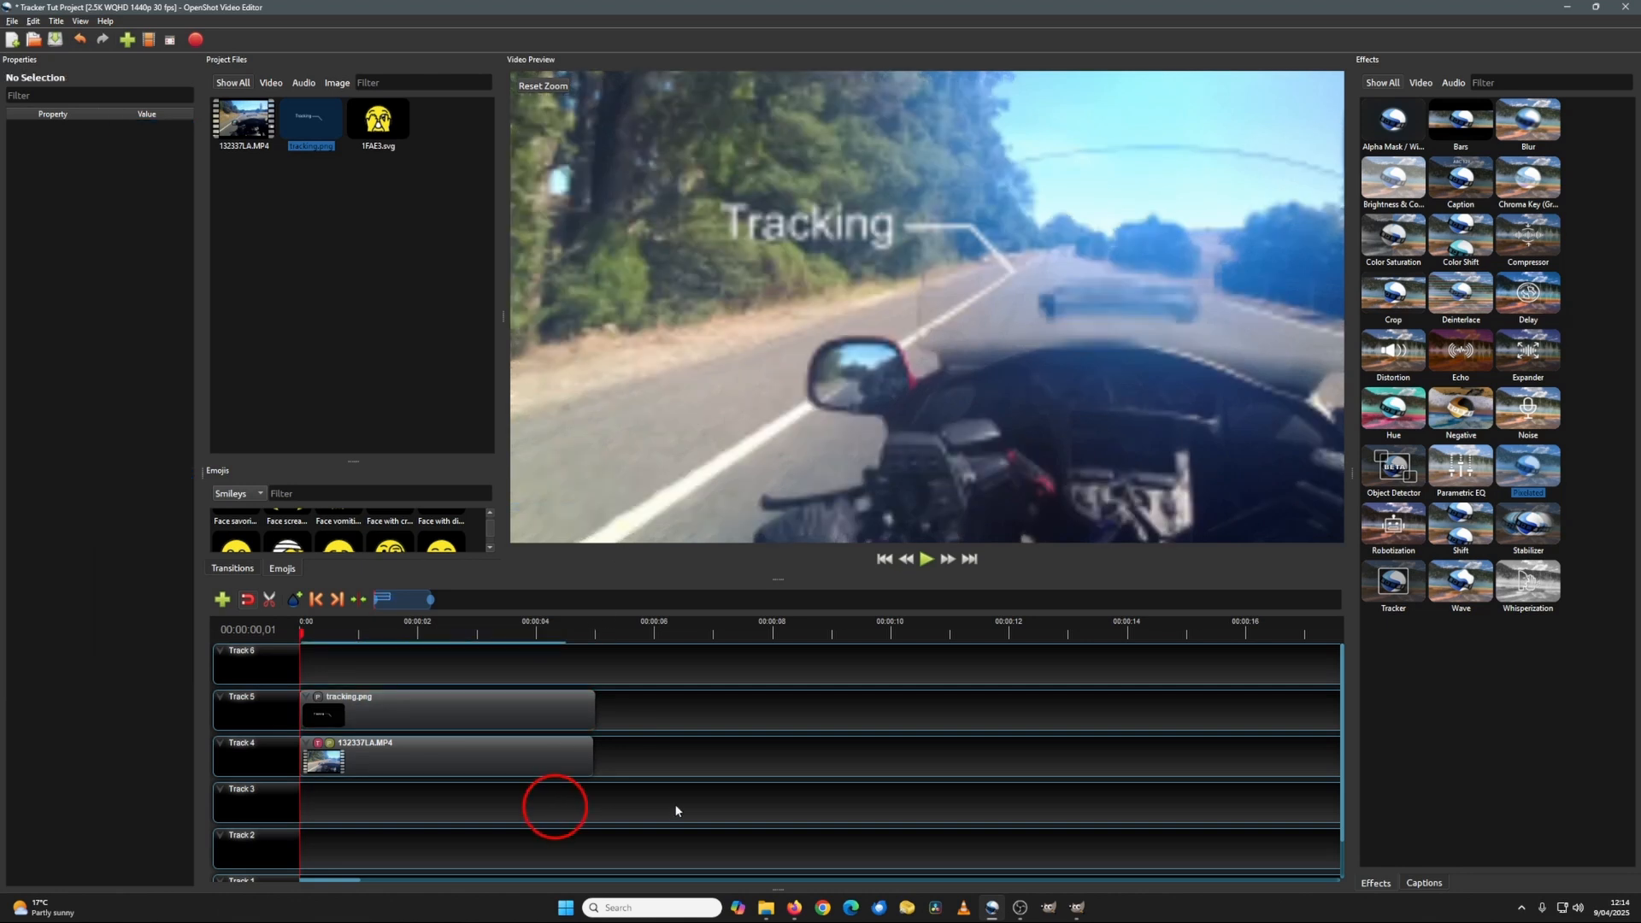
left_click(927, 560)
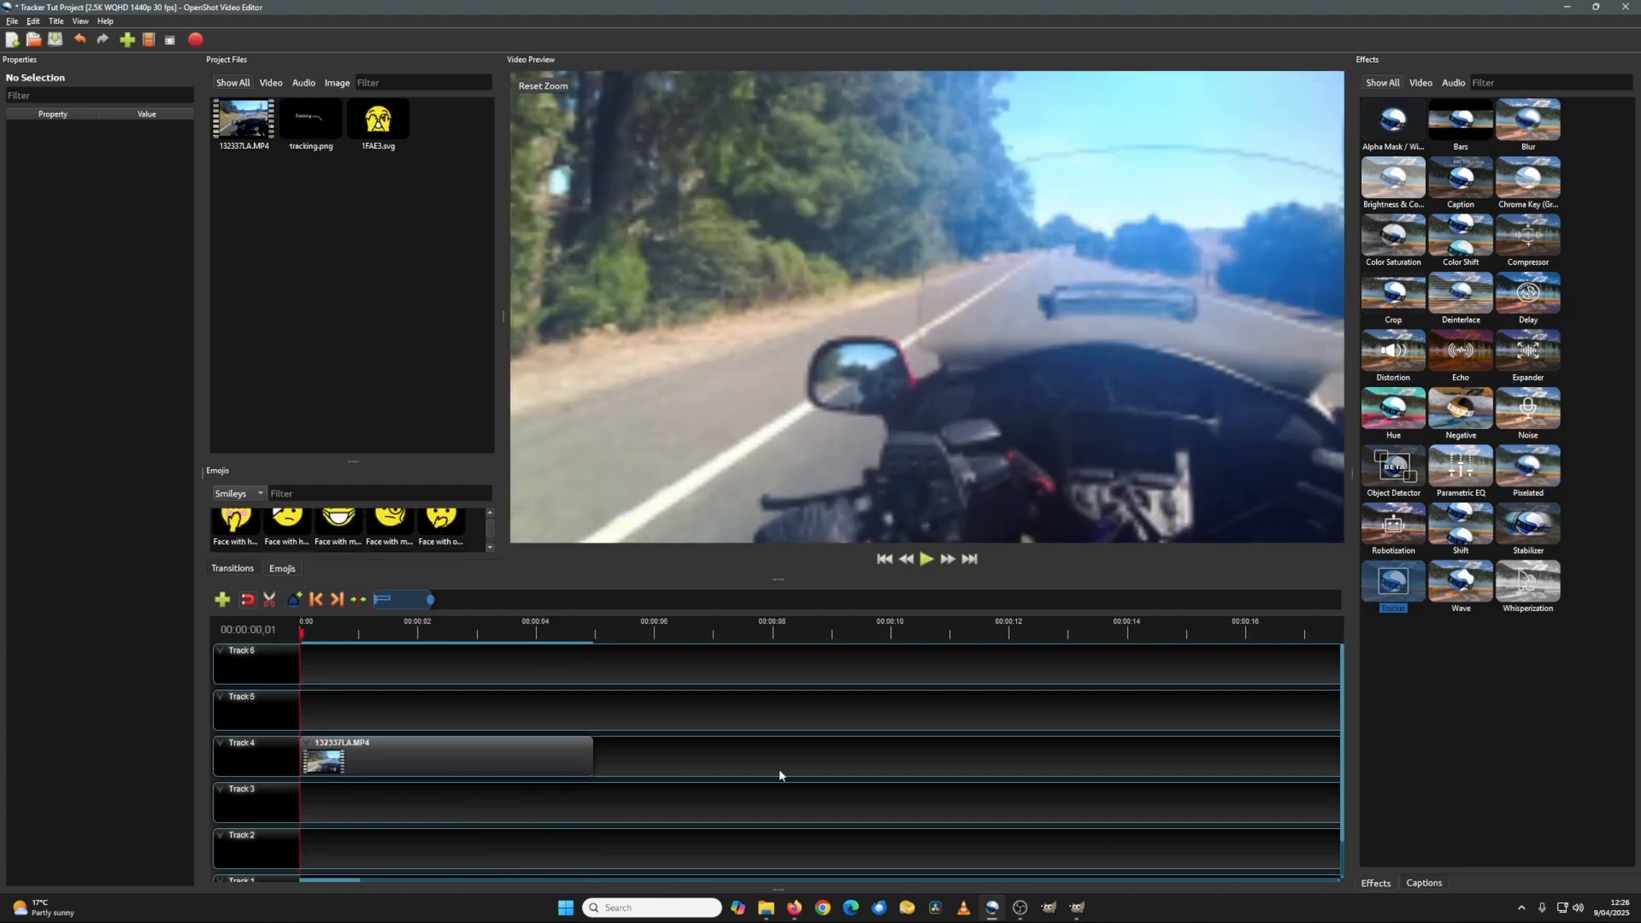
- Apply the Tracker effect to 132337LA.MP4 on Track 4 and select the dashboard area below the windscreen vent as its region
left_click(1113, 390)
left_click(1114, 390)
left_click_drag(1403, 583, 358, 765)
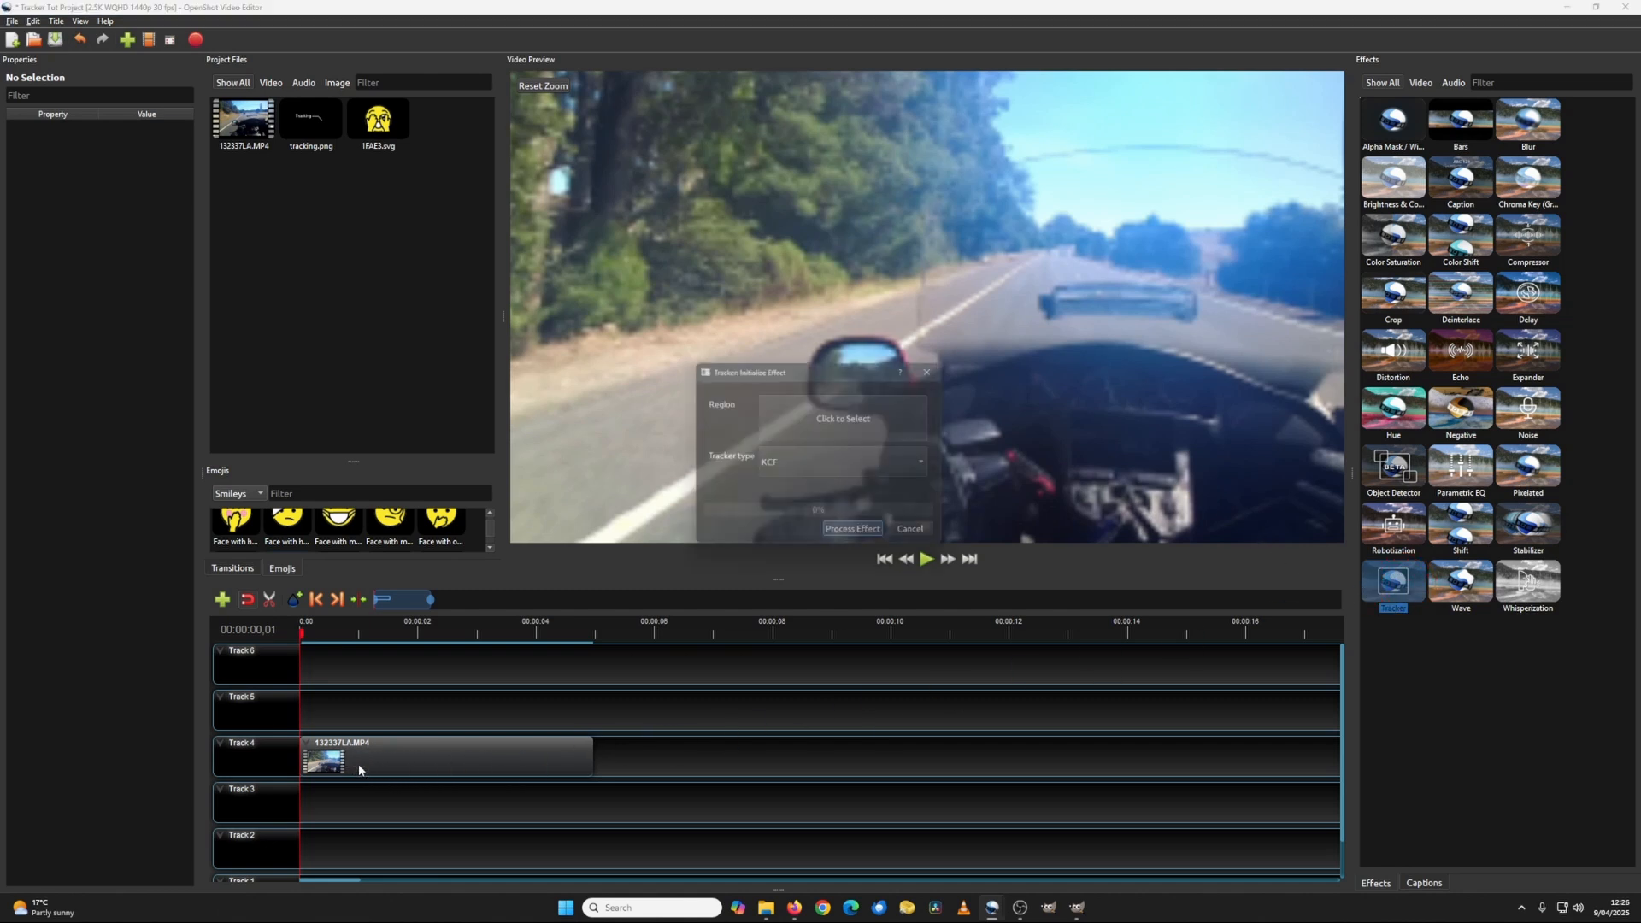
left_click(826, 418)
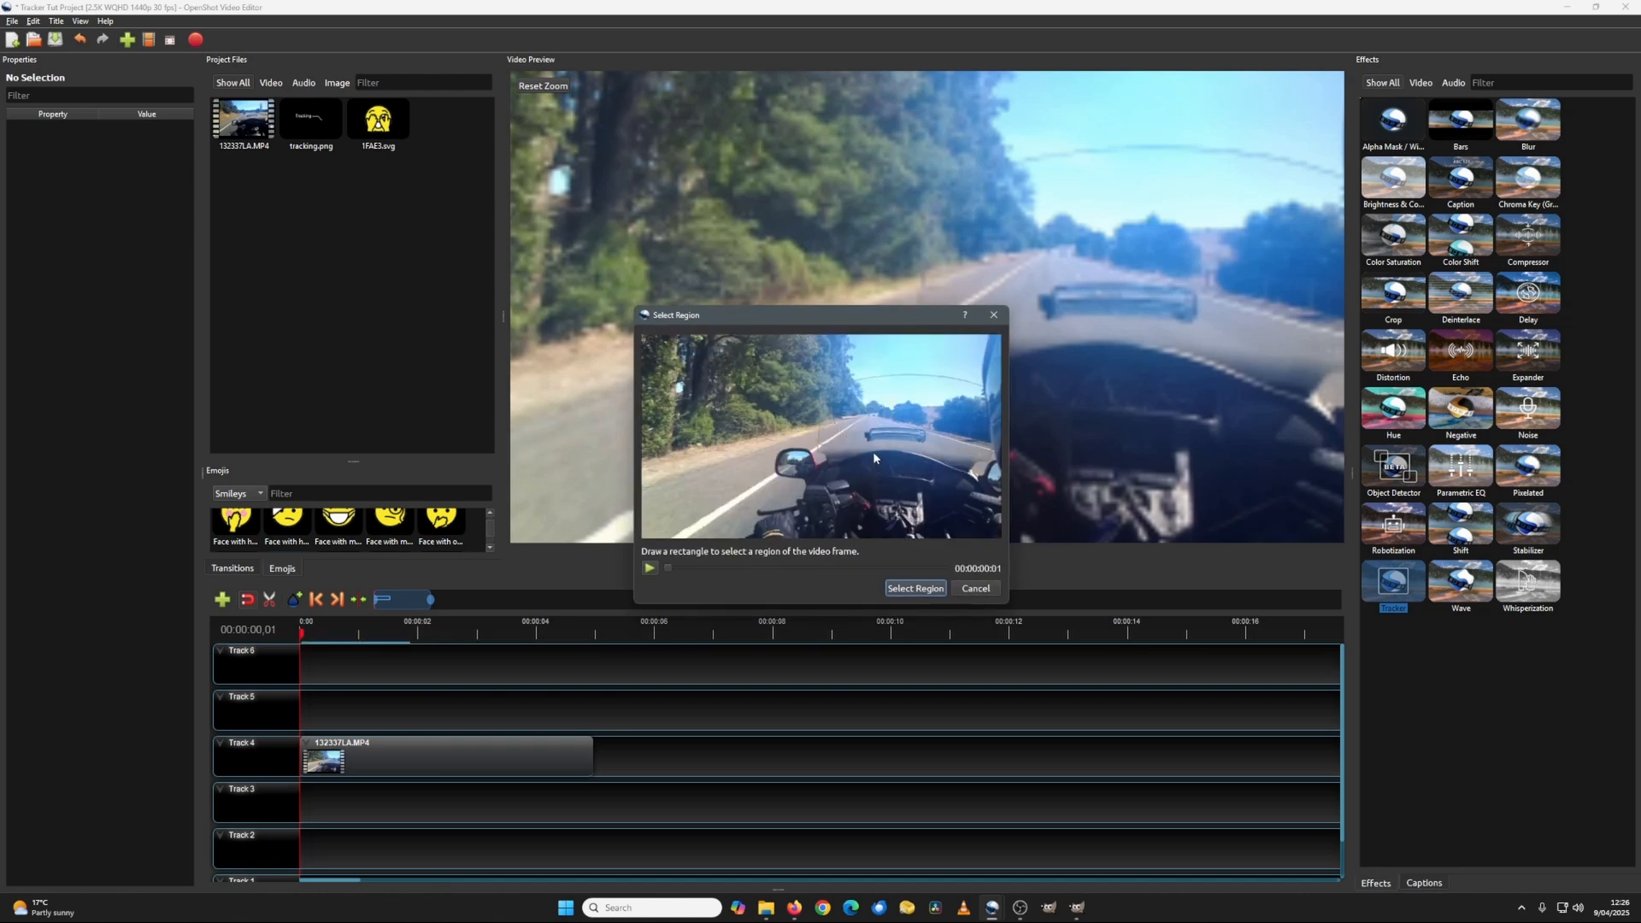
left_click_drag(865, 451, 924, 489)
left_click(921, 591)
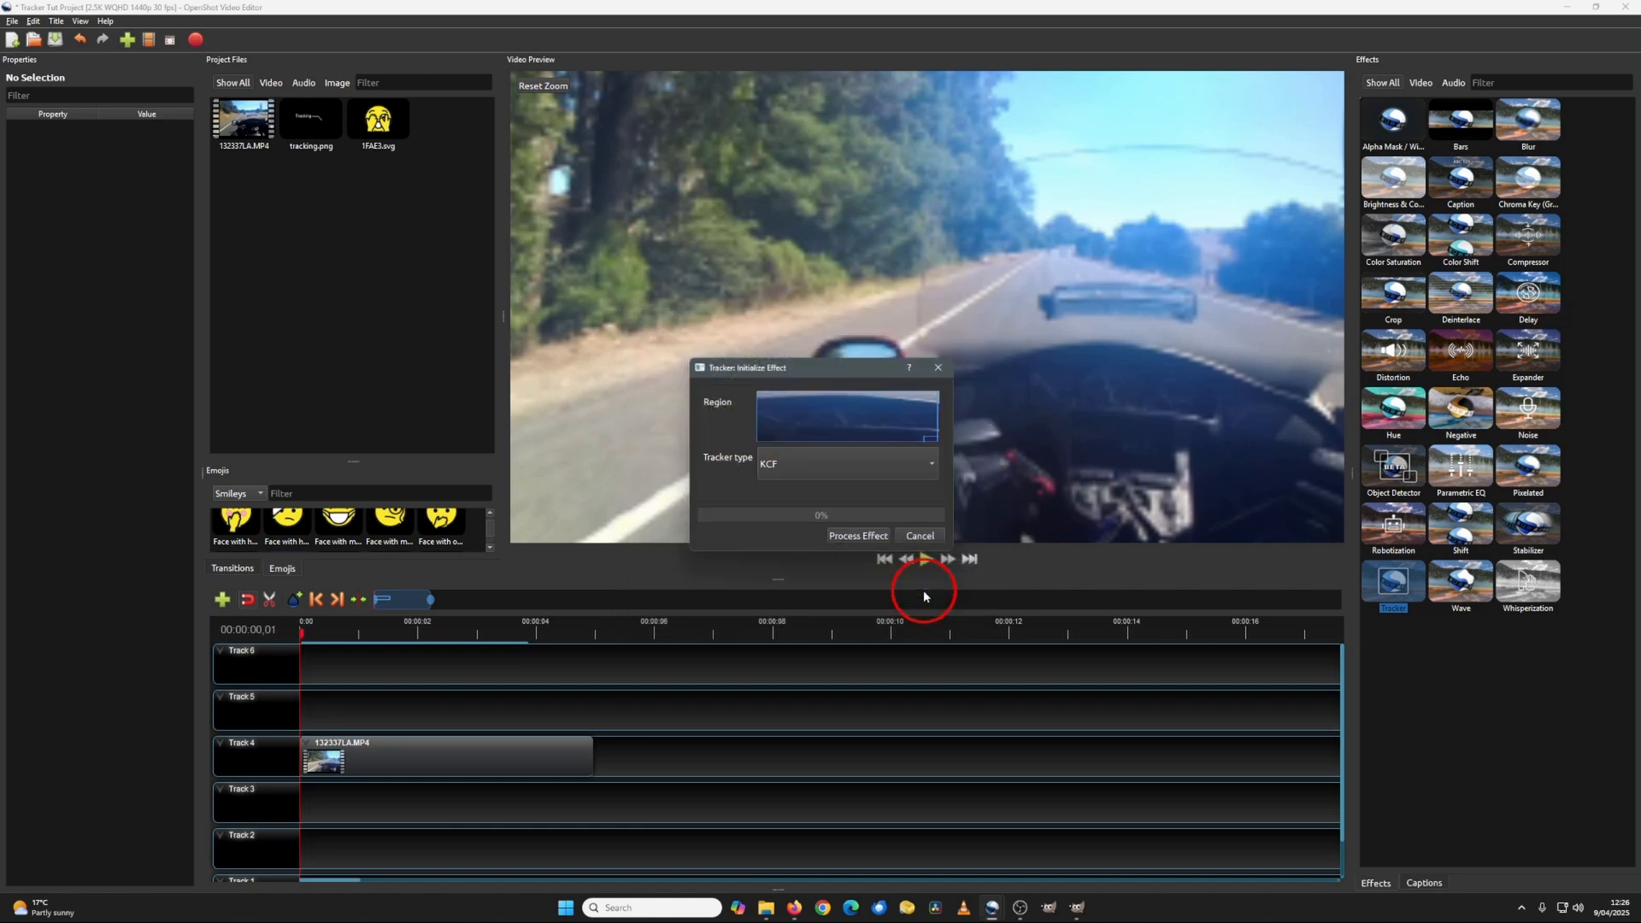
- Set the tracker type to MIL and process the Tracker effect
left_click(834, 466)
left_click(832, 497)
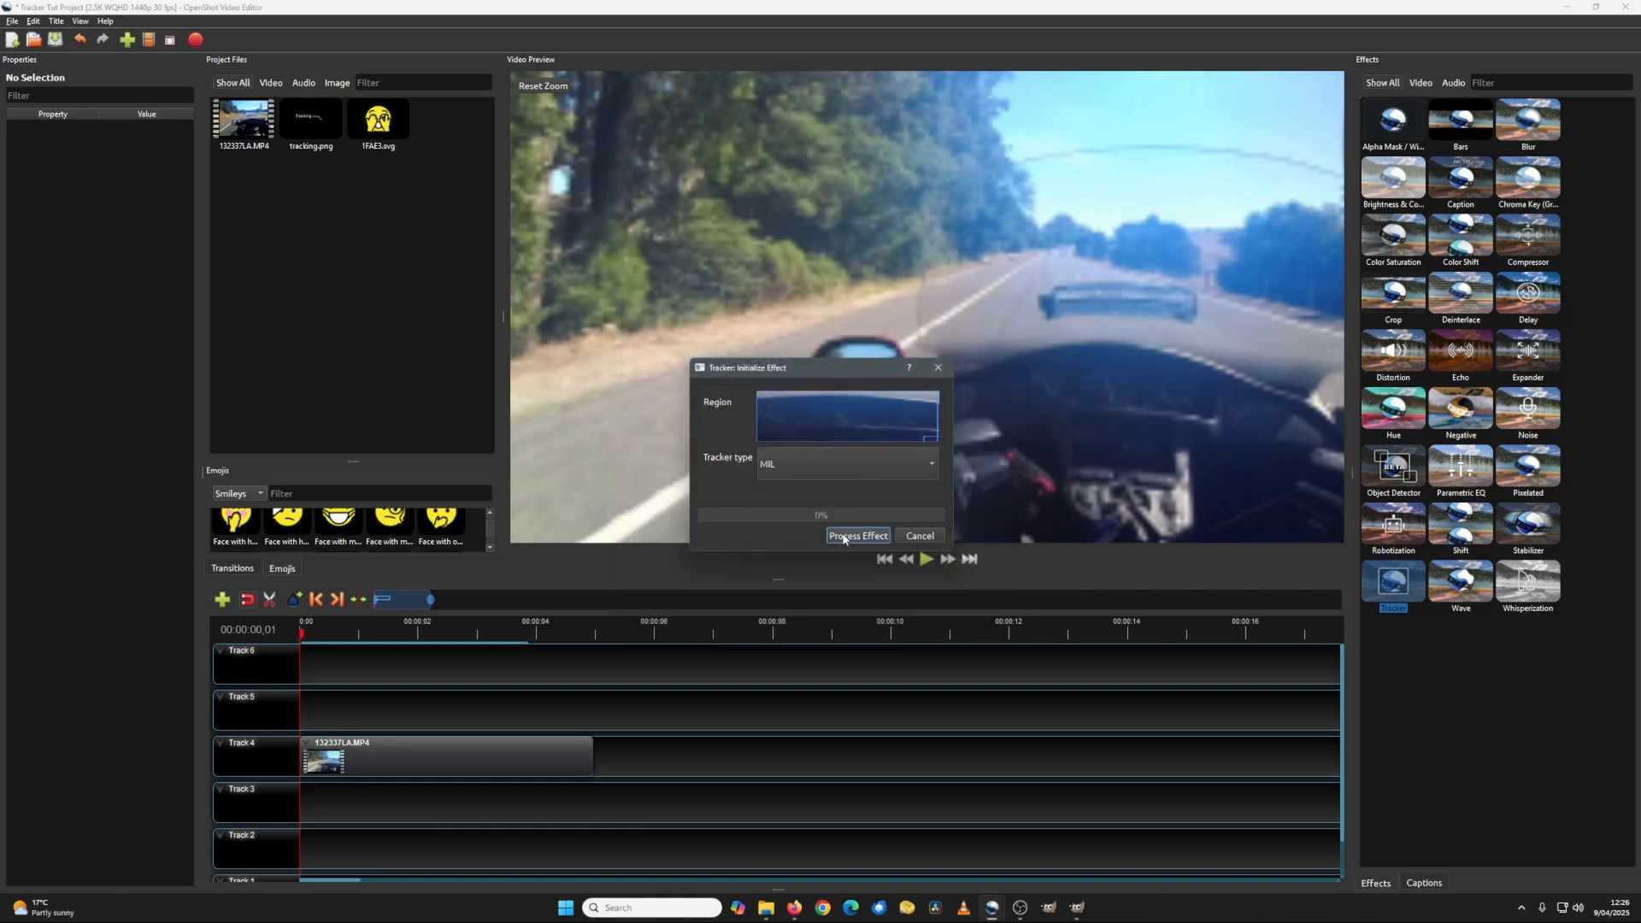
left_click(843, 536)
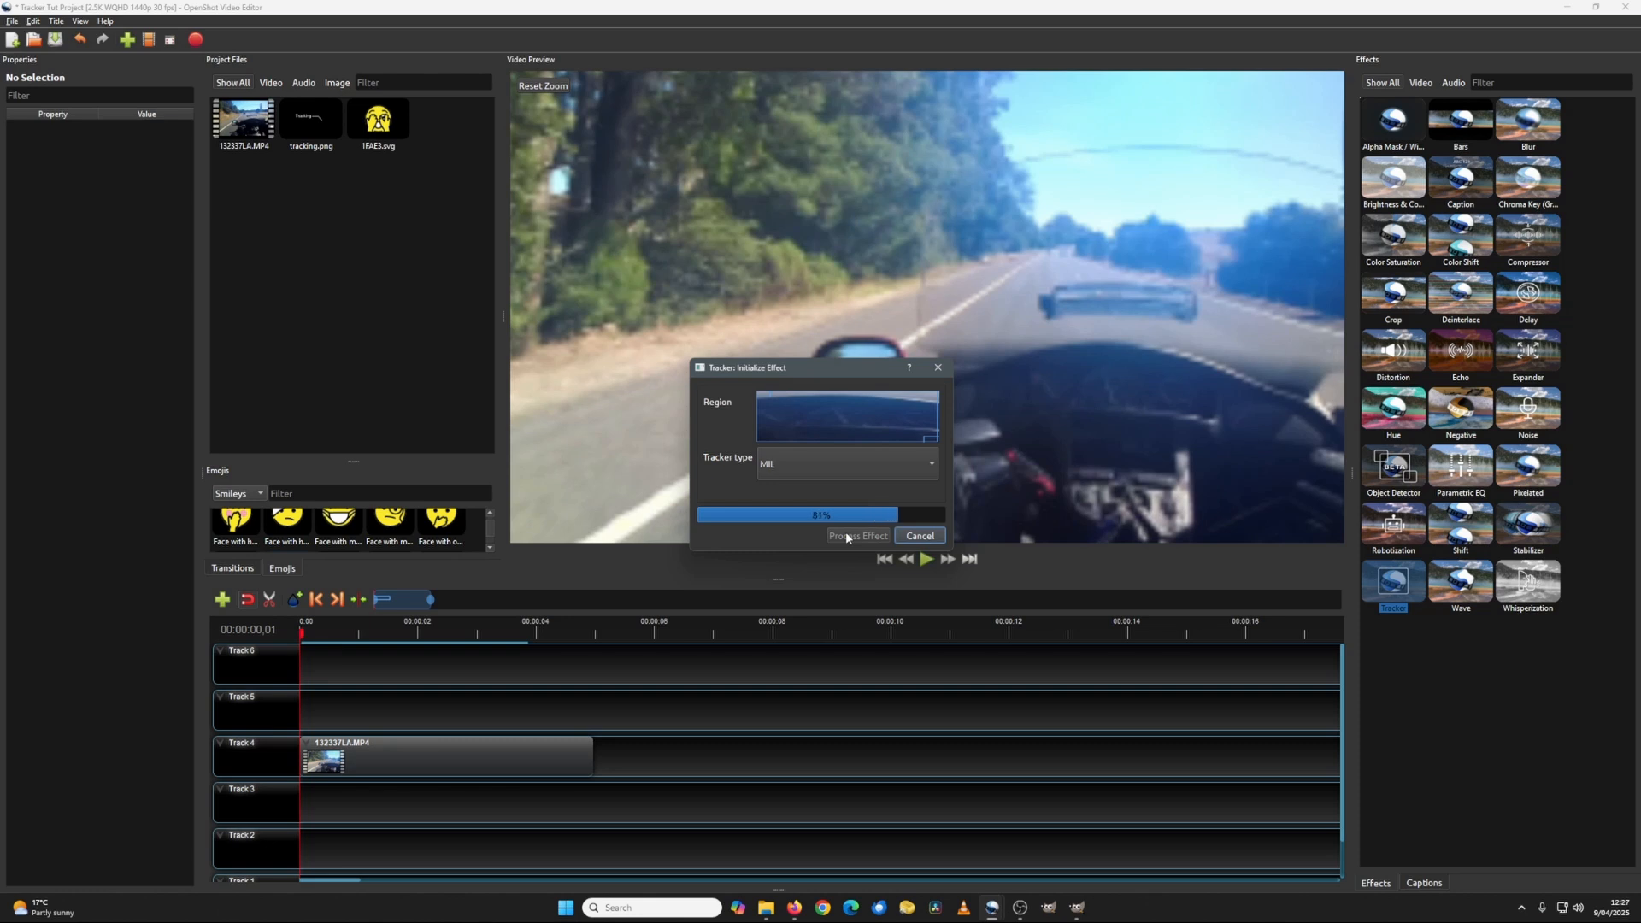
- Play the tracked clip, then place the 1FAE3.svg emoji on Track 5 at the start of the timeline
left_click(926, 559)
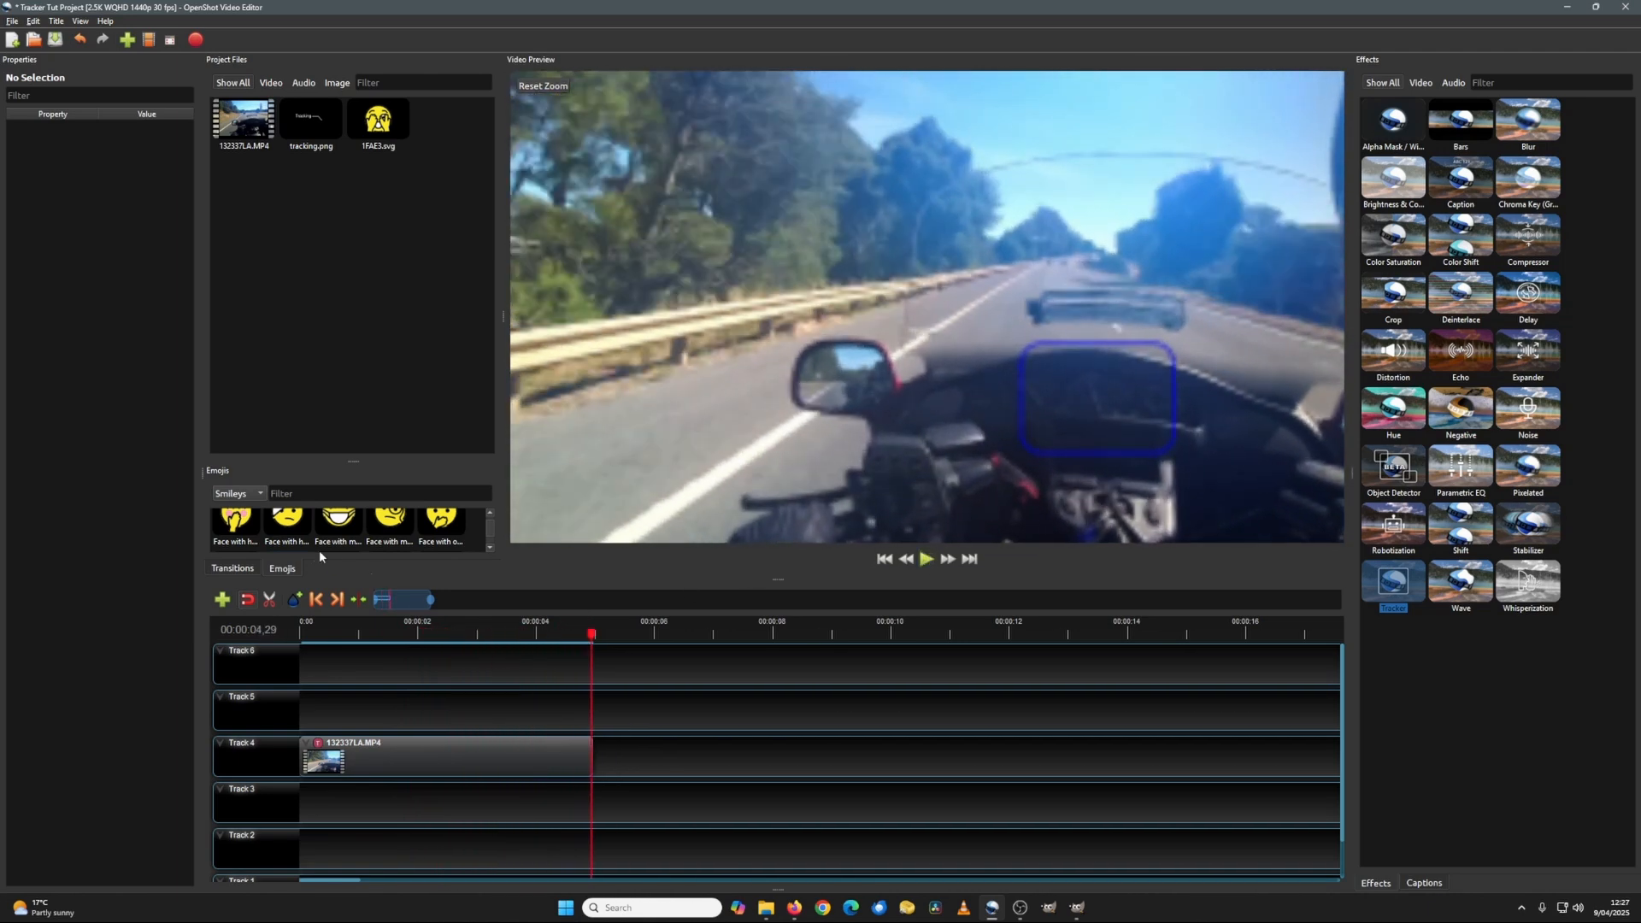
left_click(315, 599)
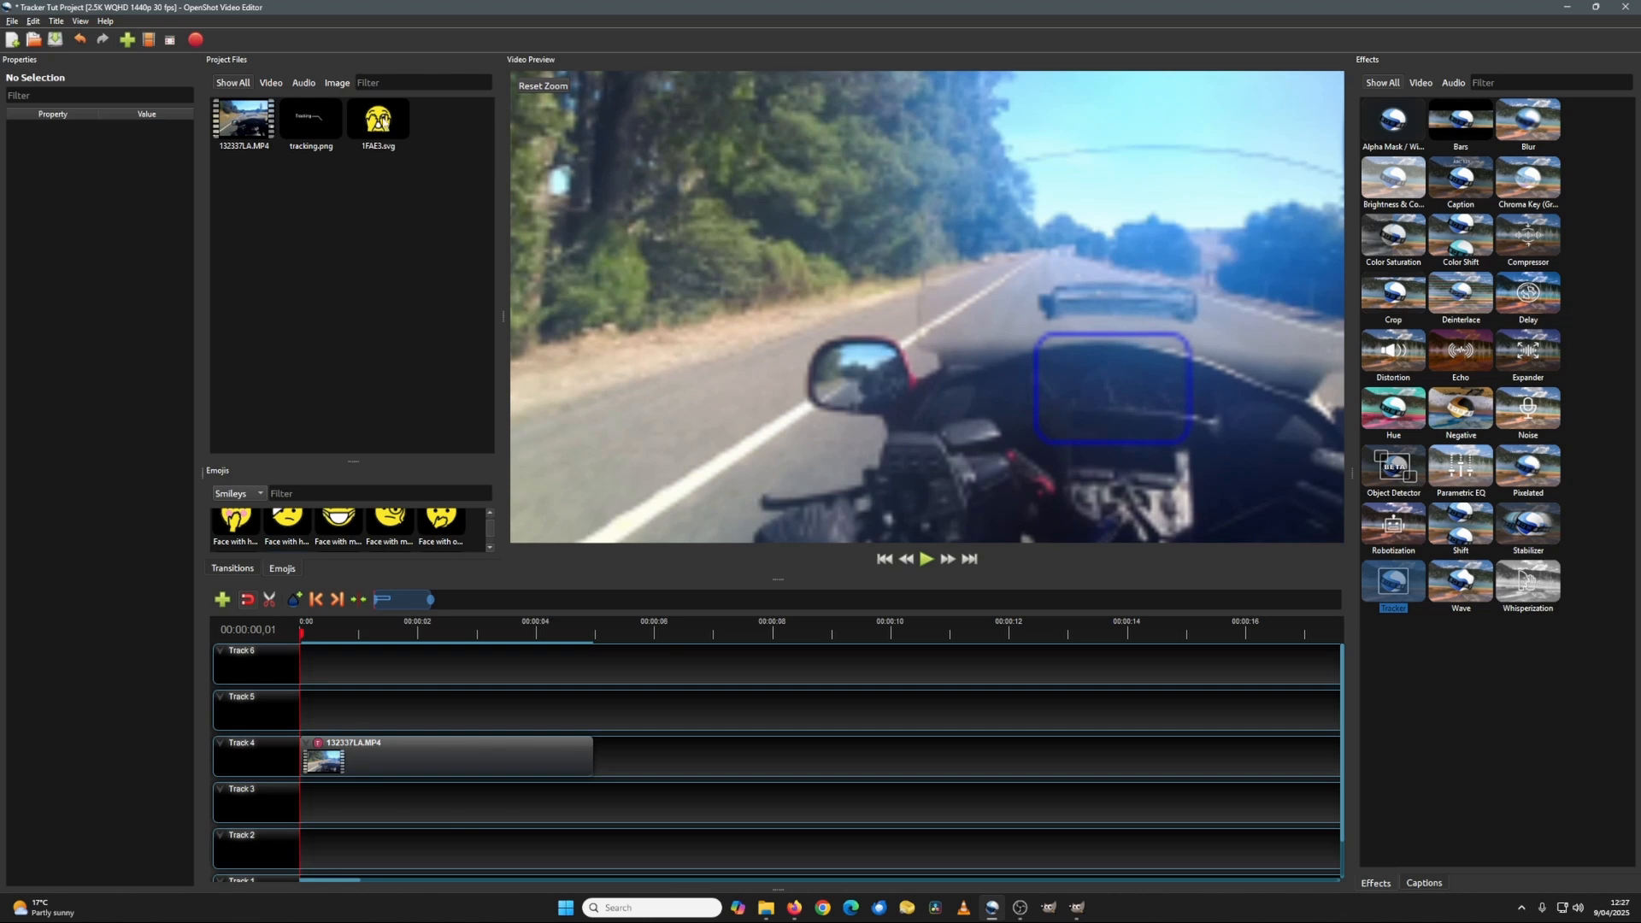
left_click_drag(382, 120, 634, 724)
left_click(637, 641)
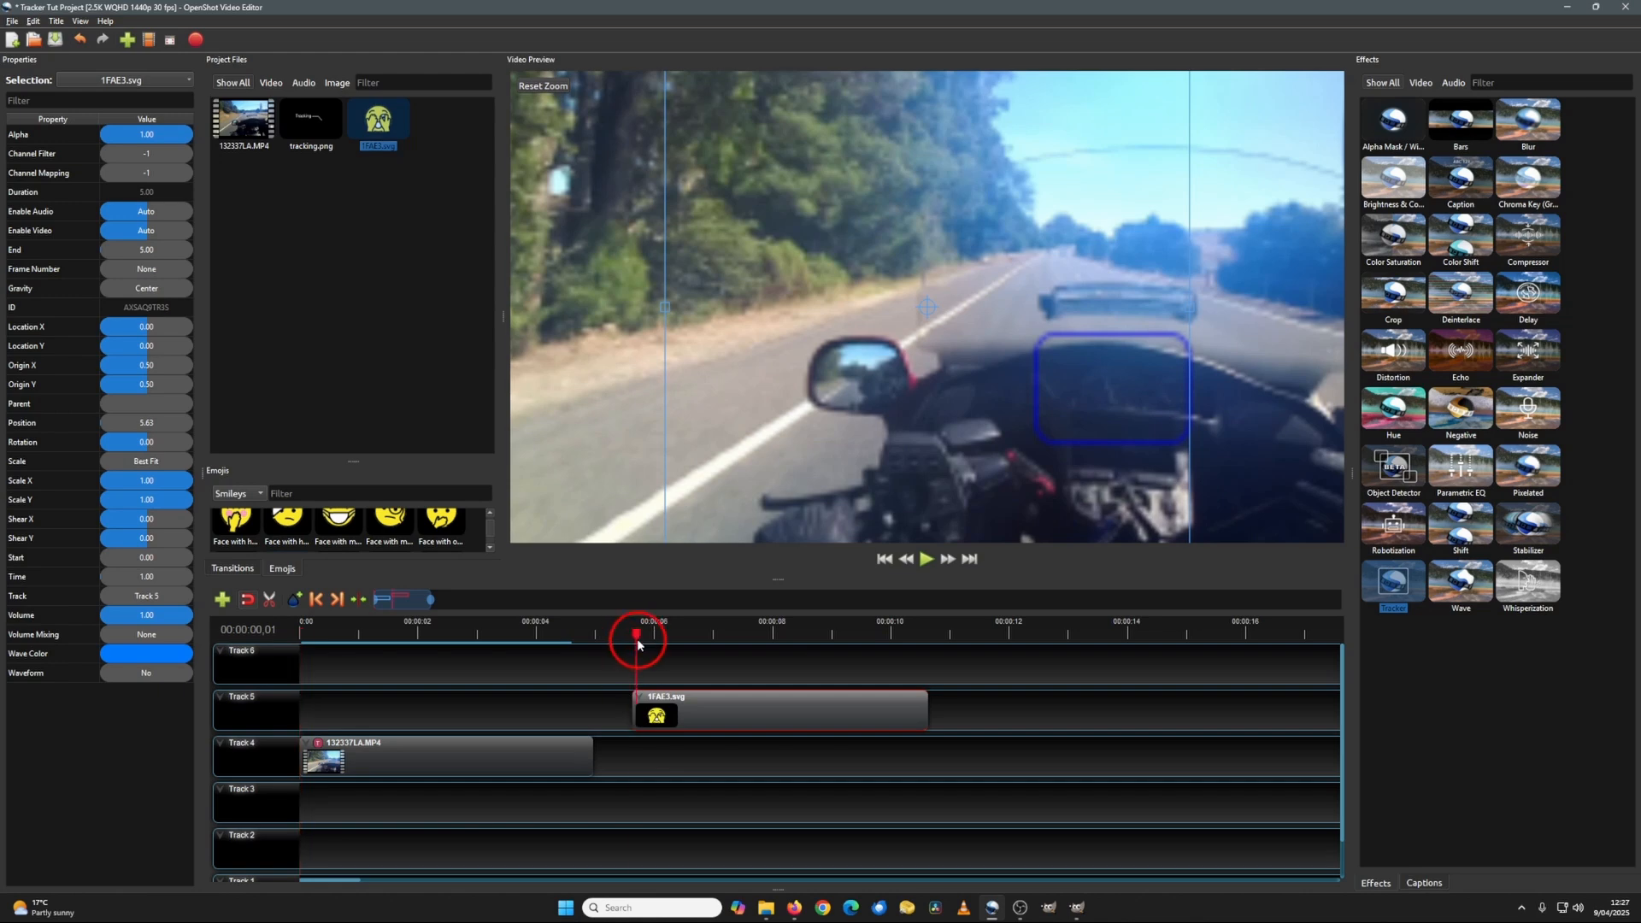
left_click_drag(636, 638, 218, 654)
left_click_drag(736, 718, 371, 707)
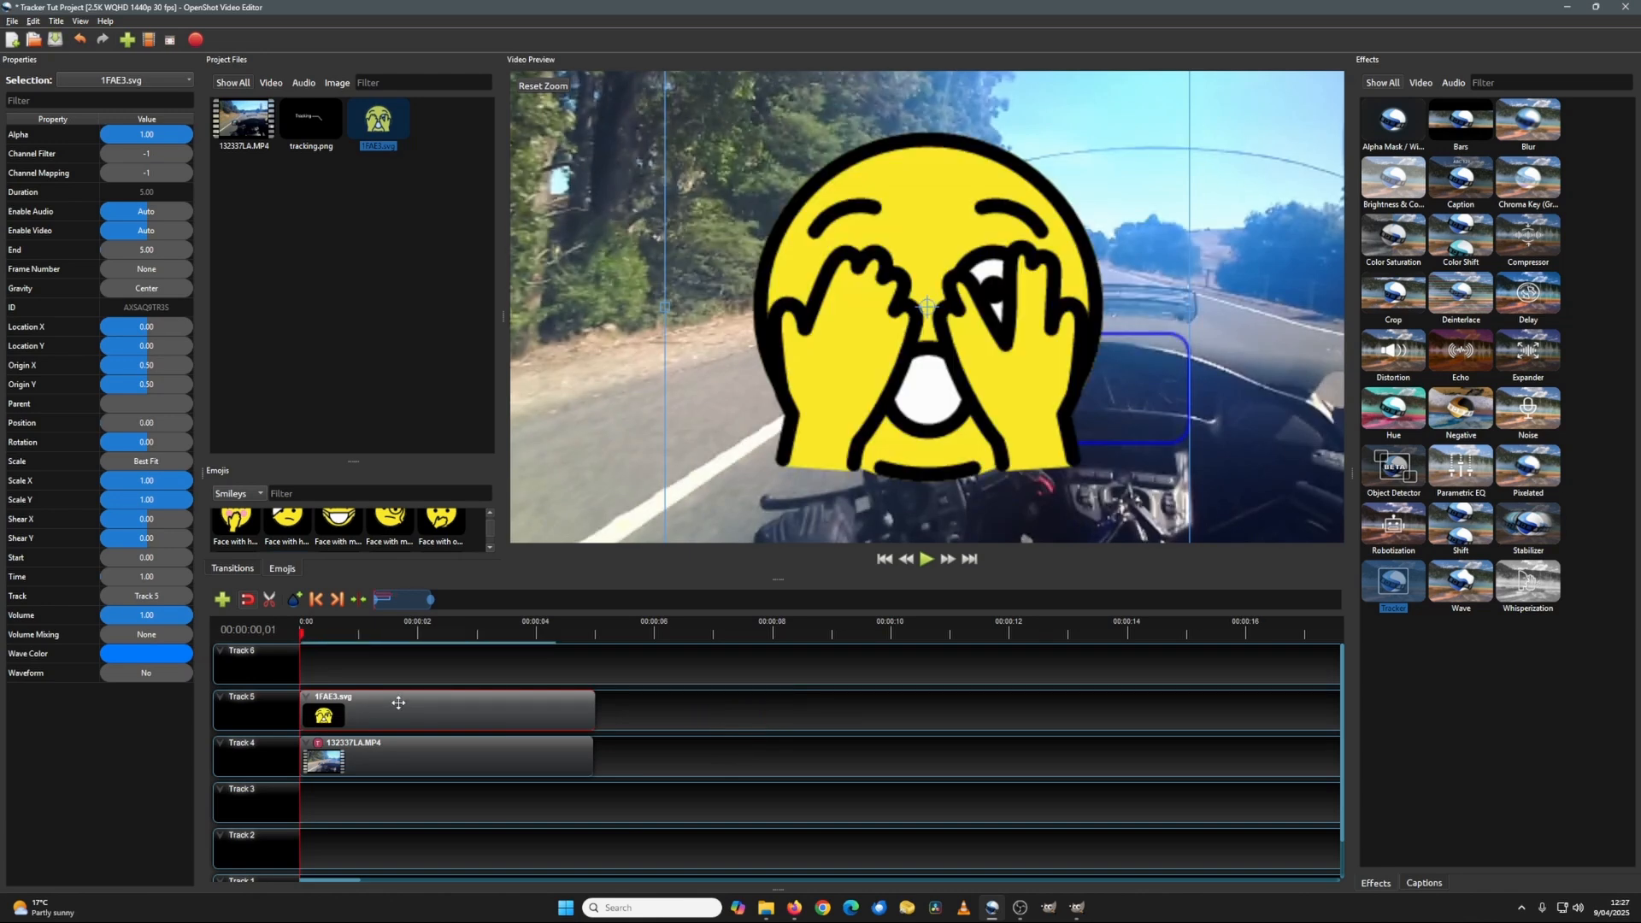
- Set the Scale property of the 1FAE3.svg clip on Track 5 to None
right_click(402, 709)
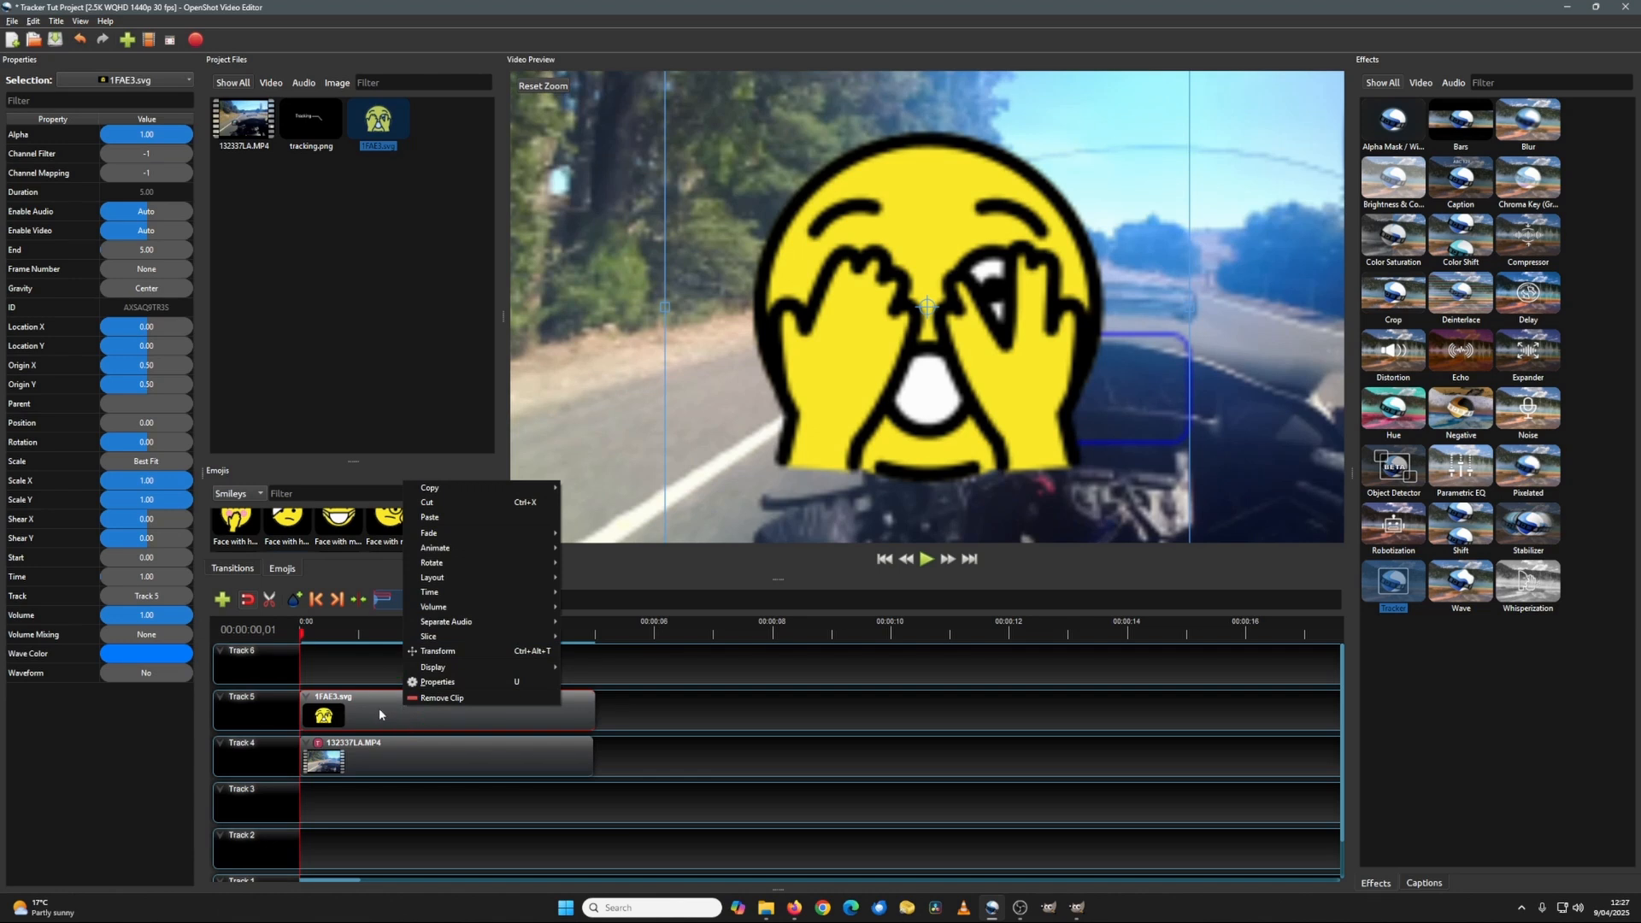
left_click(380, 713)
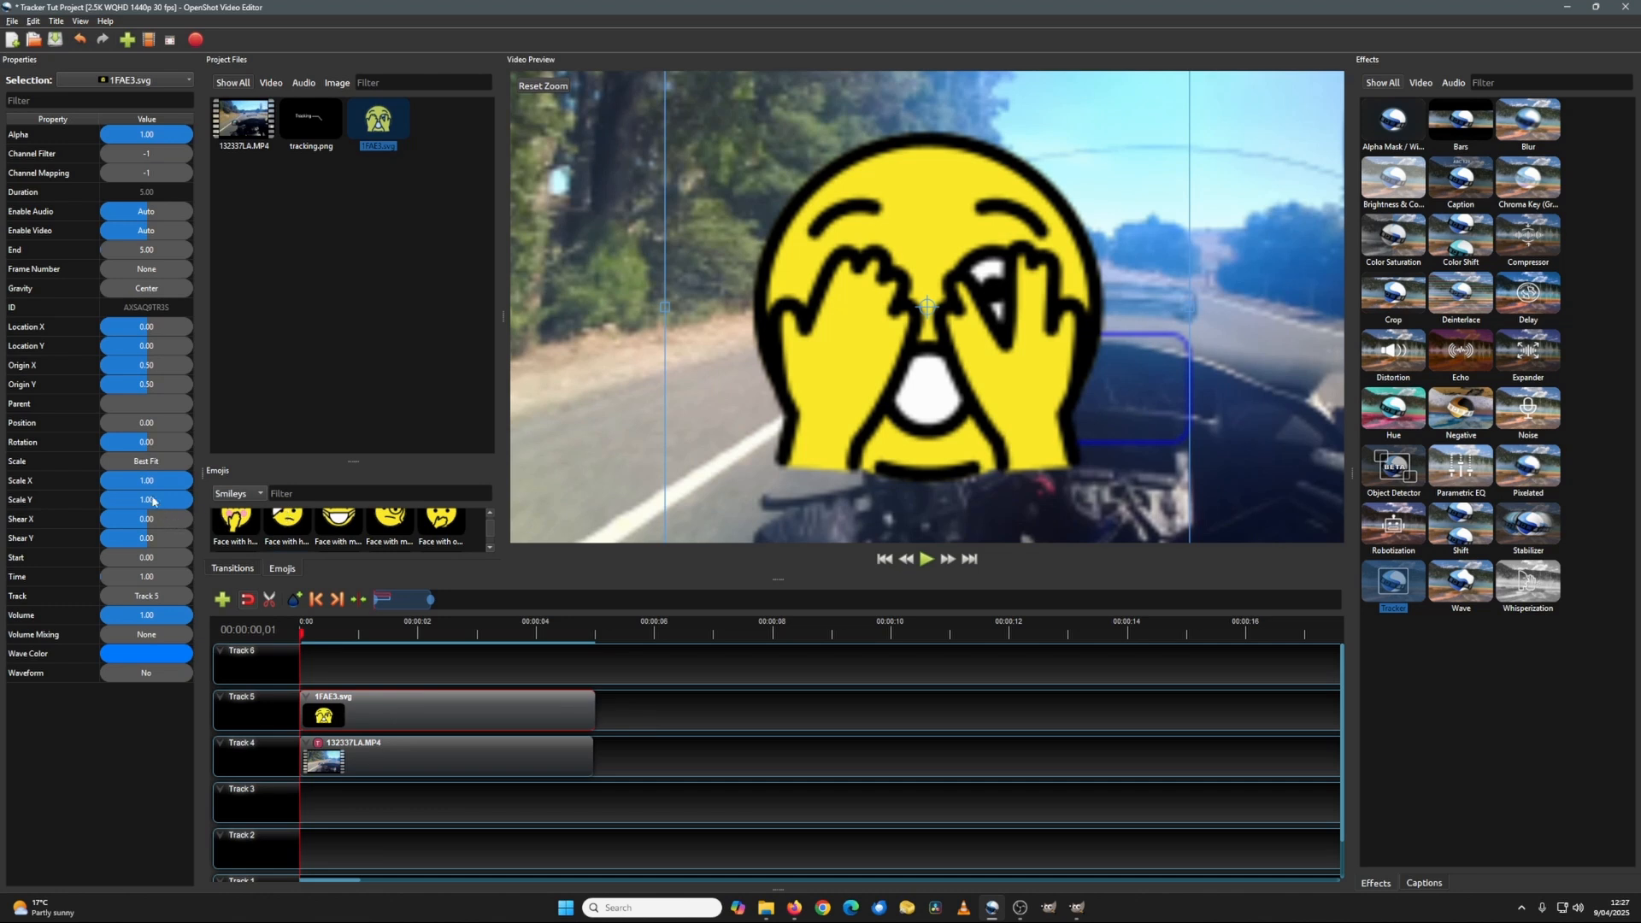
left_click(24, 465)
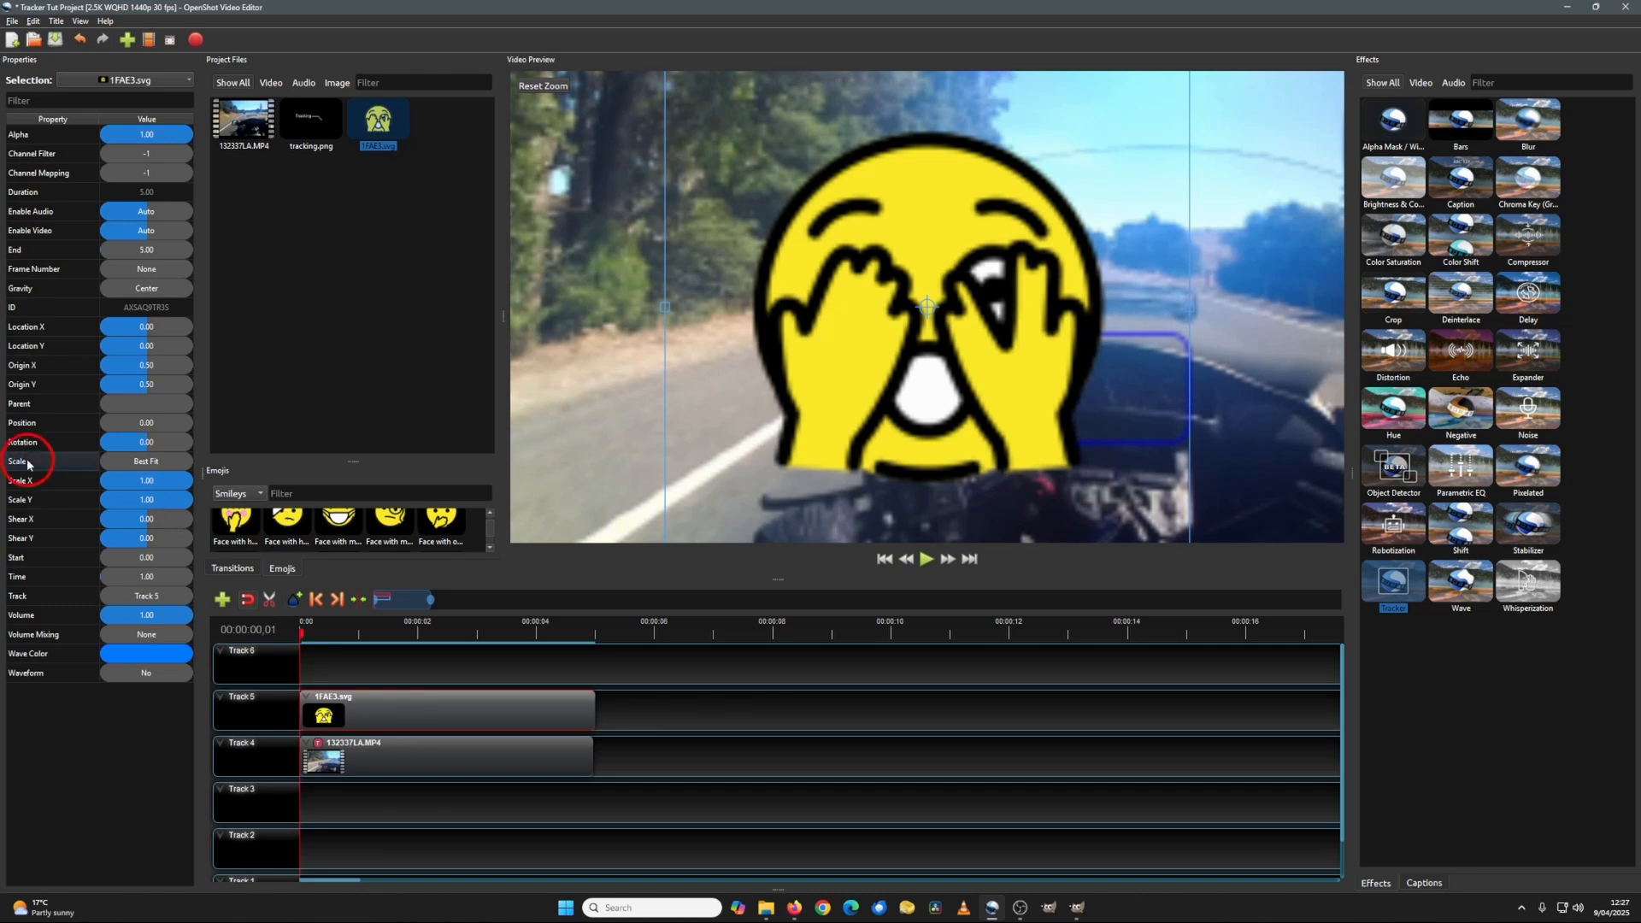
left_click(149, 466)
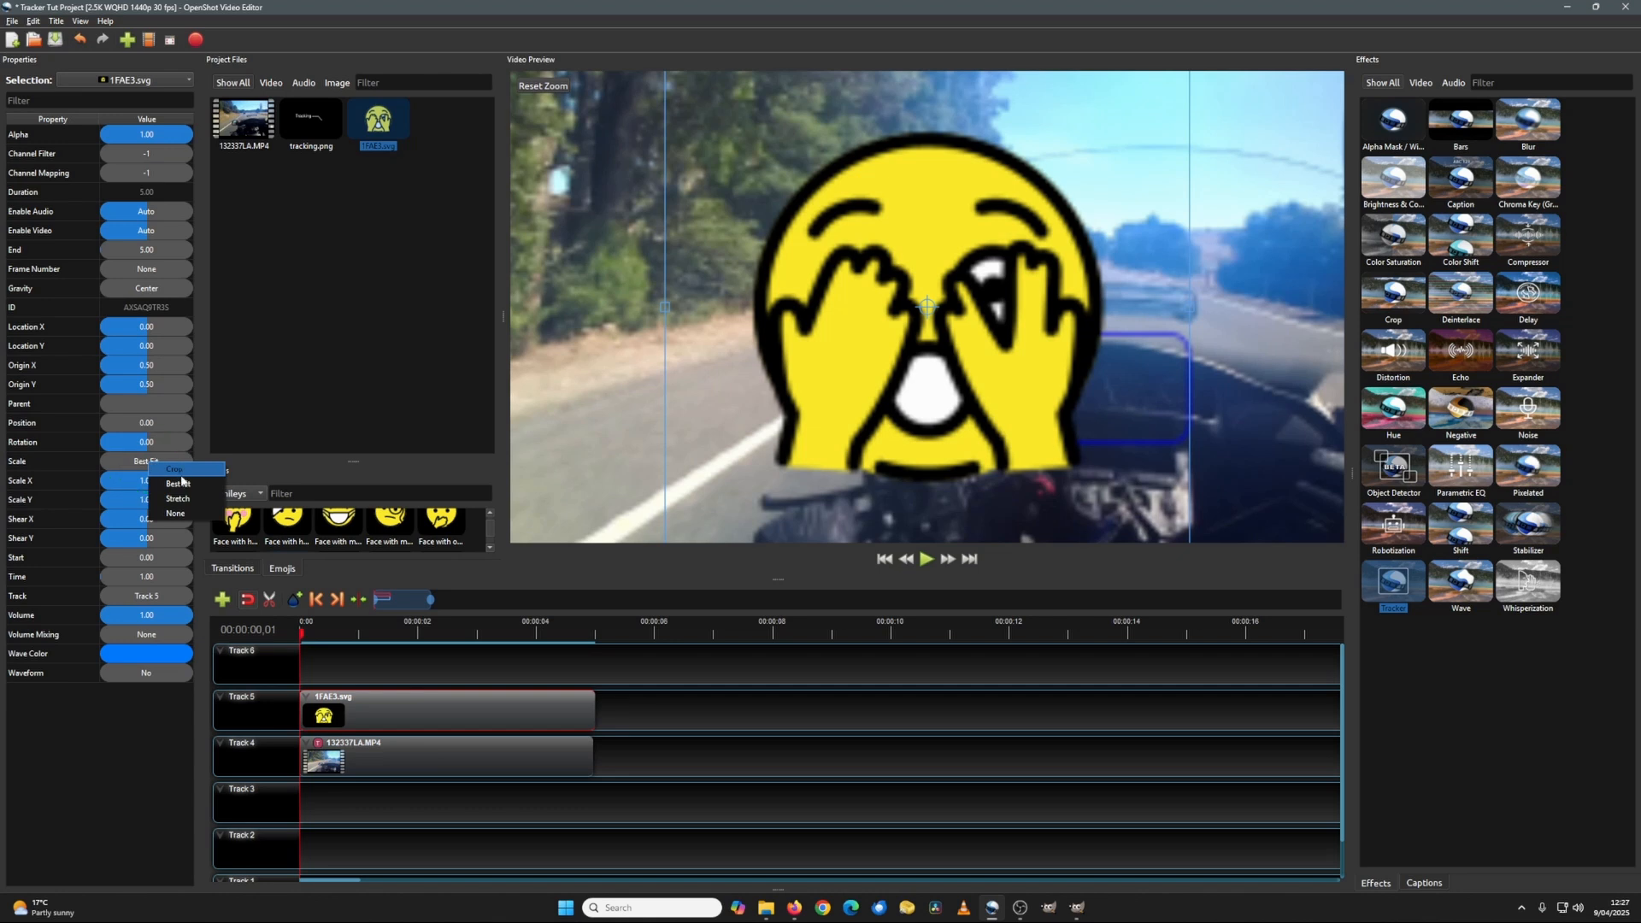
left_click(191, 513)
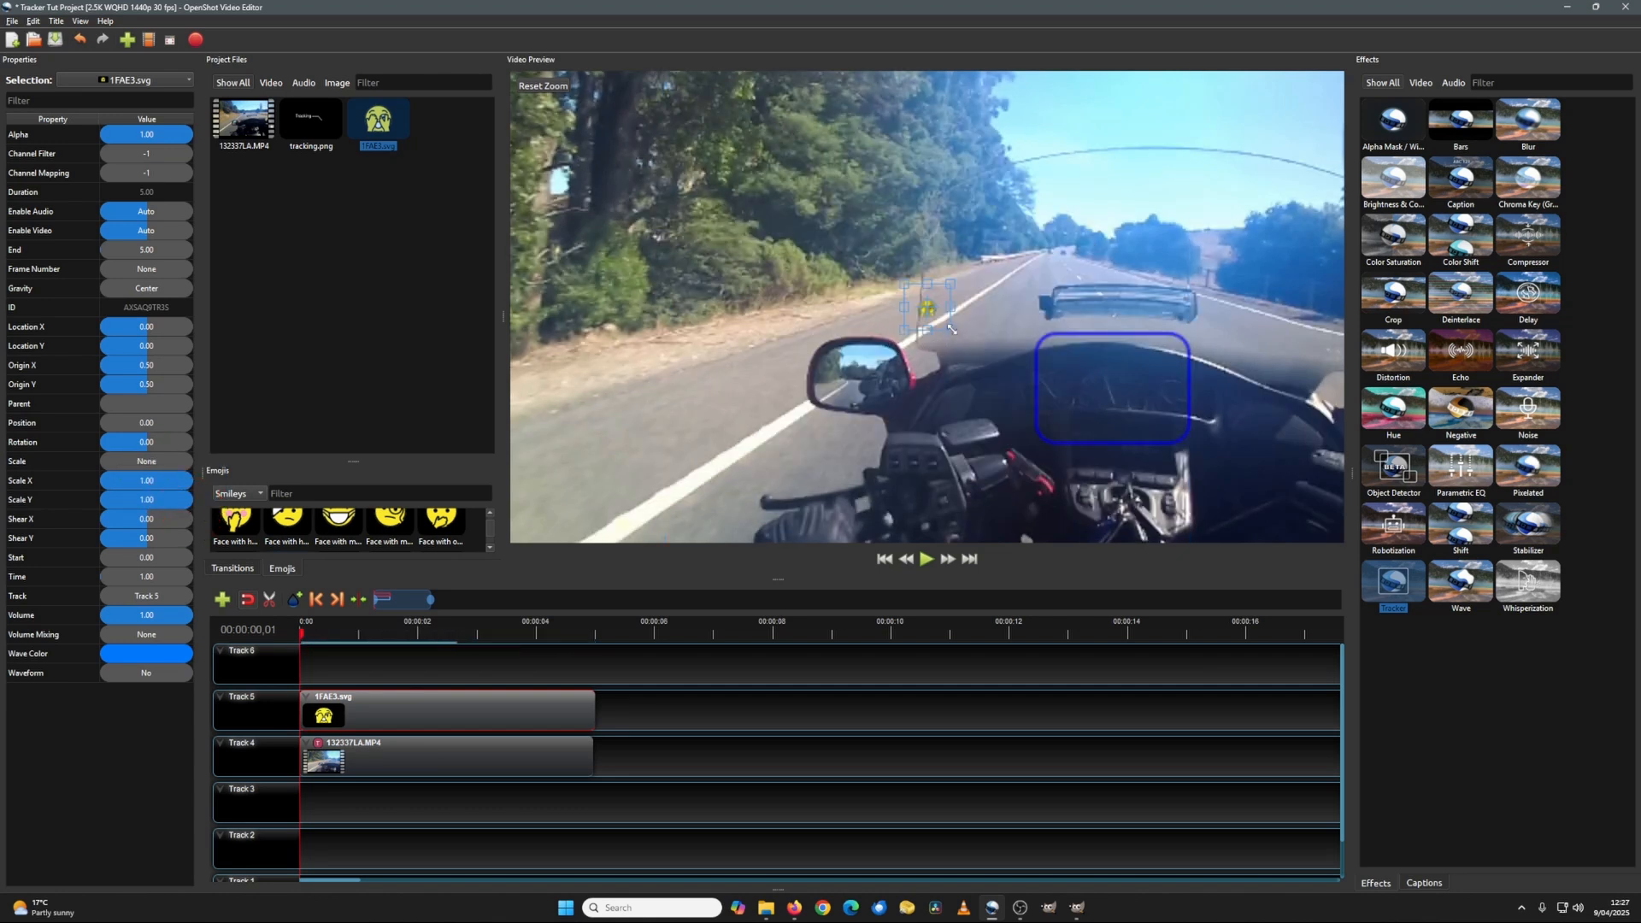
- Enlarge the emoji to about Scale X 2.9 and Scale Y 2.5, position it over the tracked dashboard region, and play the result
left_click_drag(951, 329, 1127, 407)
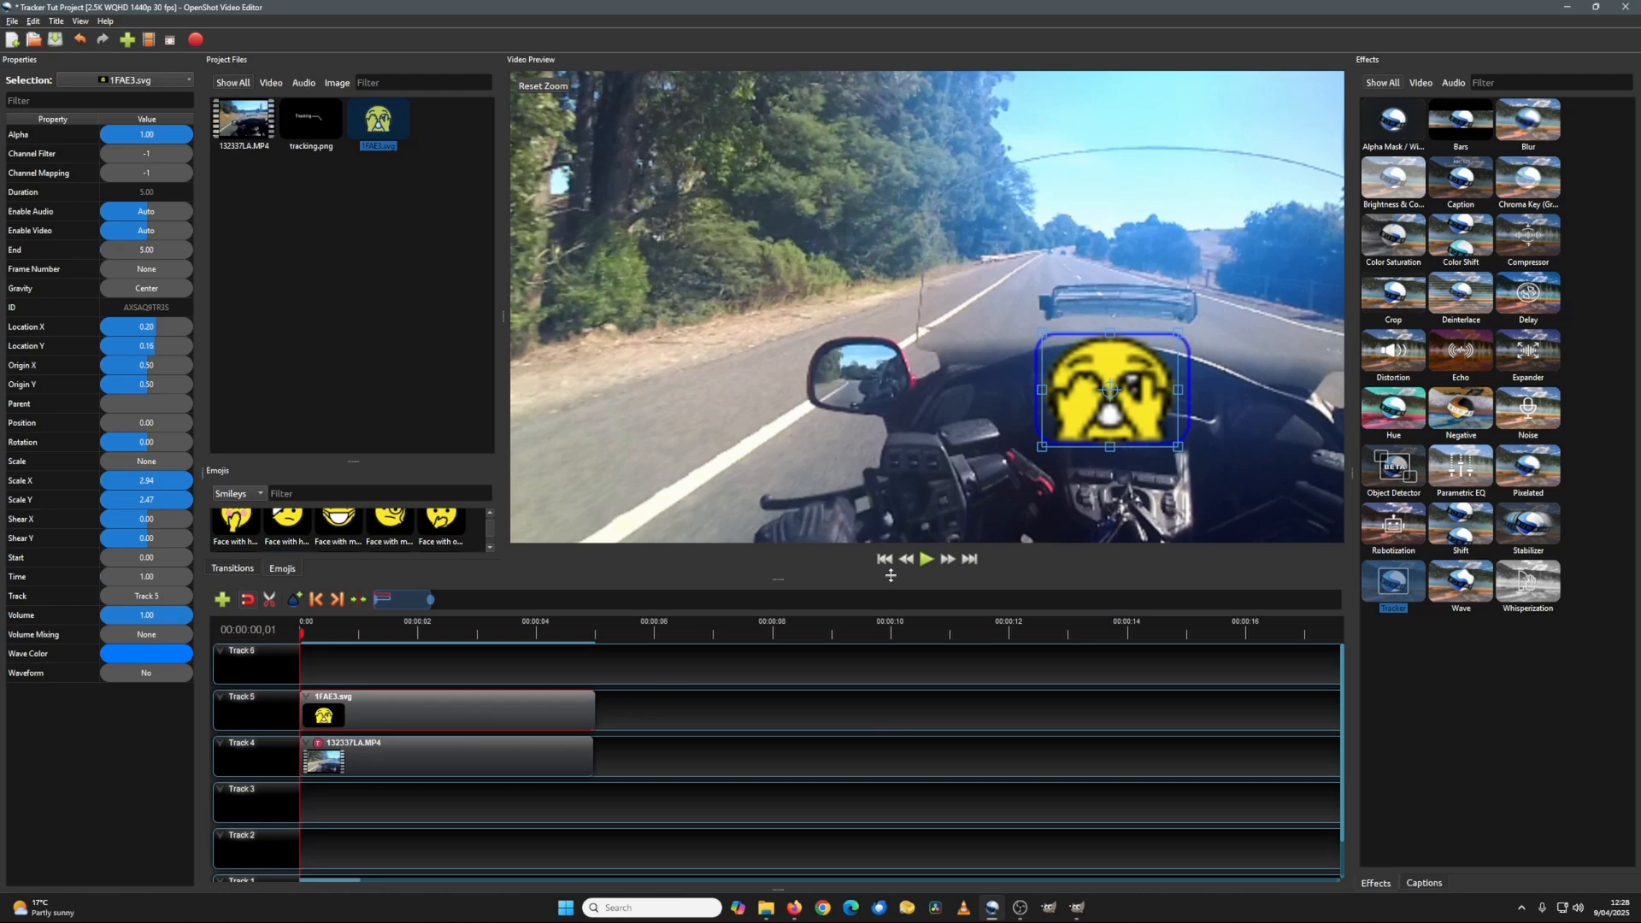
left_click(518, 797)
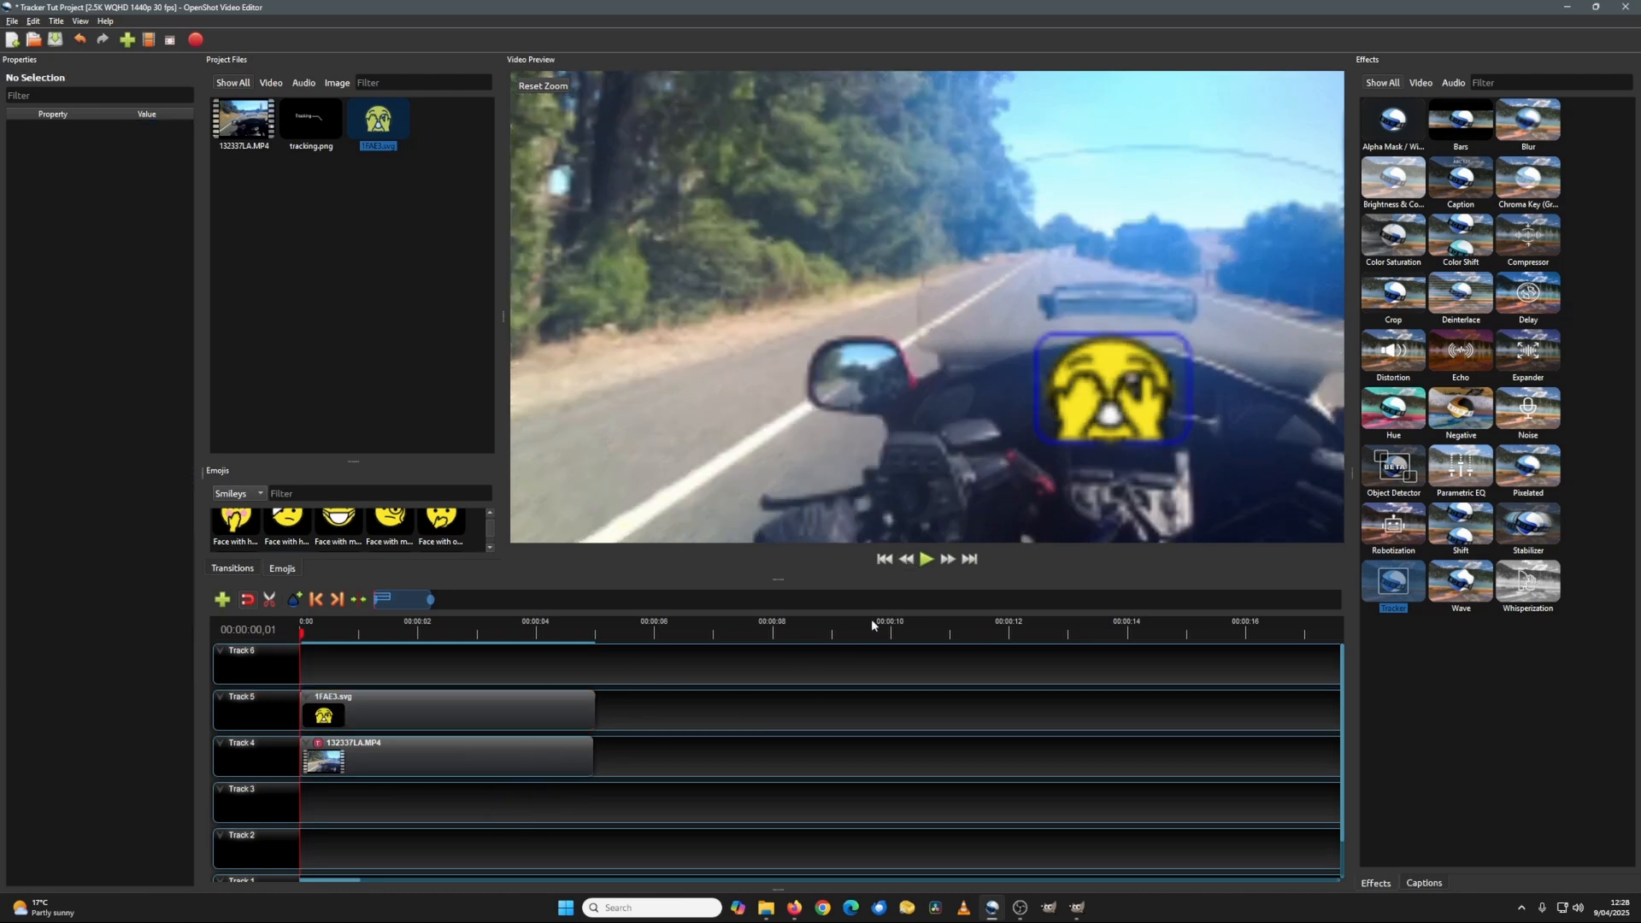
left_click(929, 559)
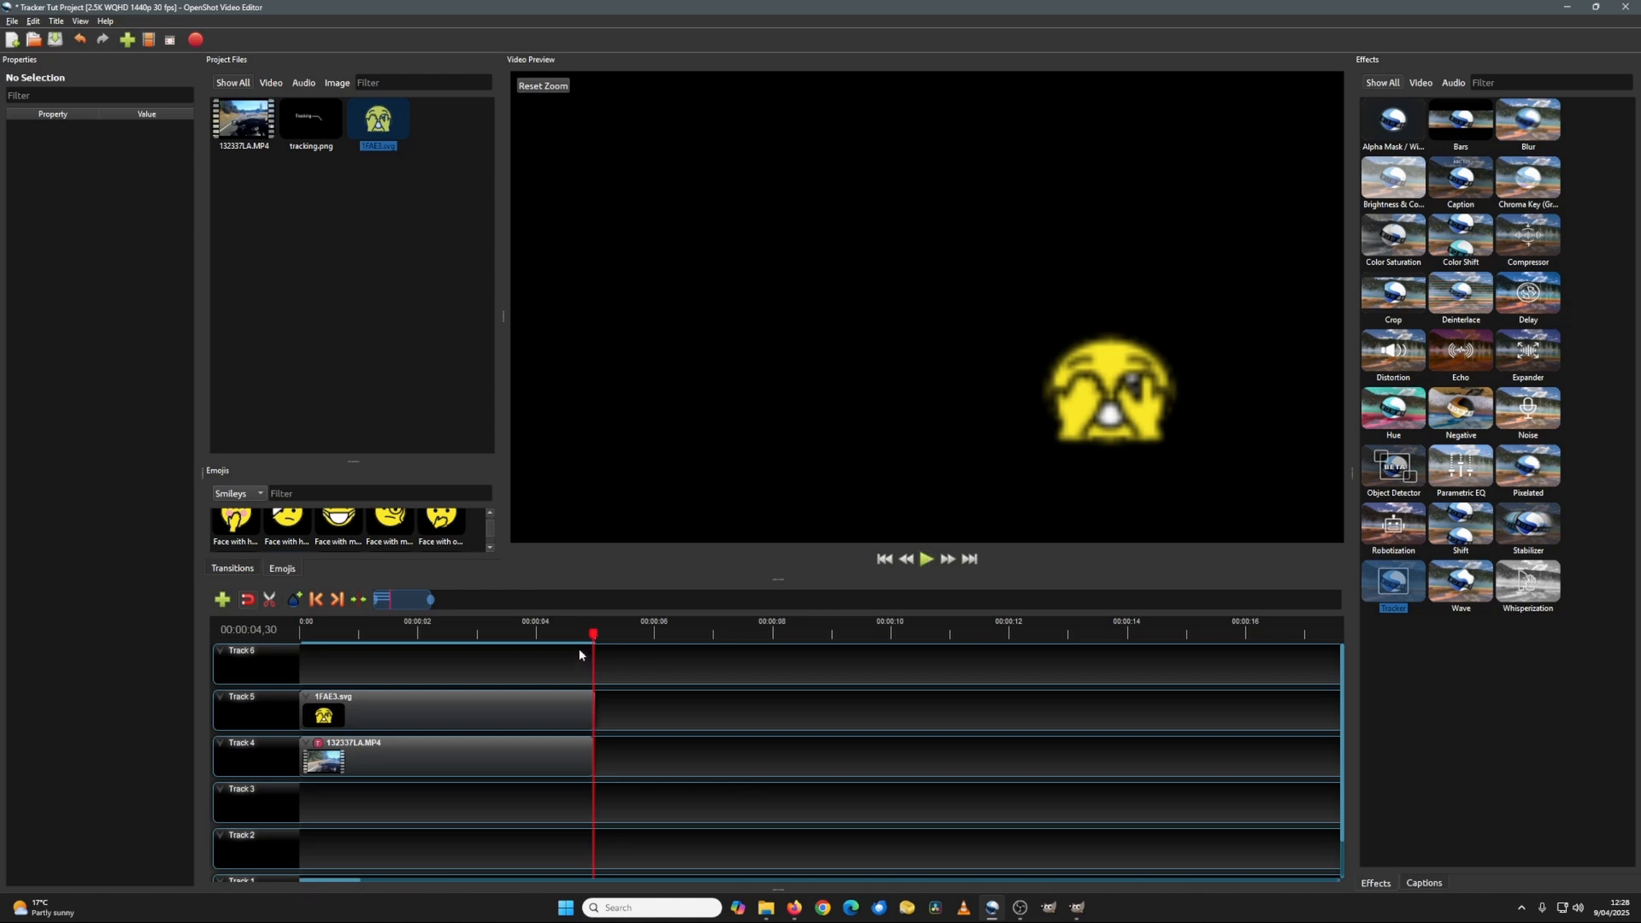
left_click(316, 599)
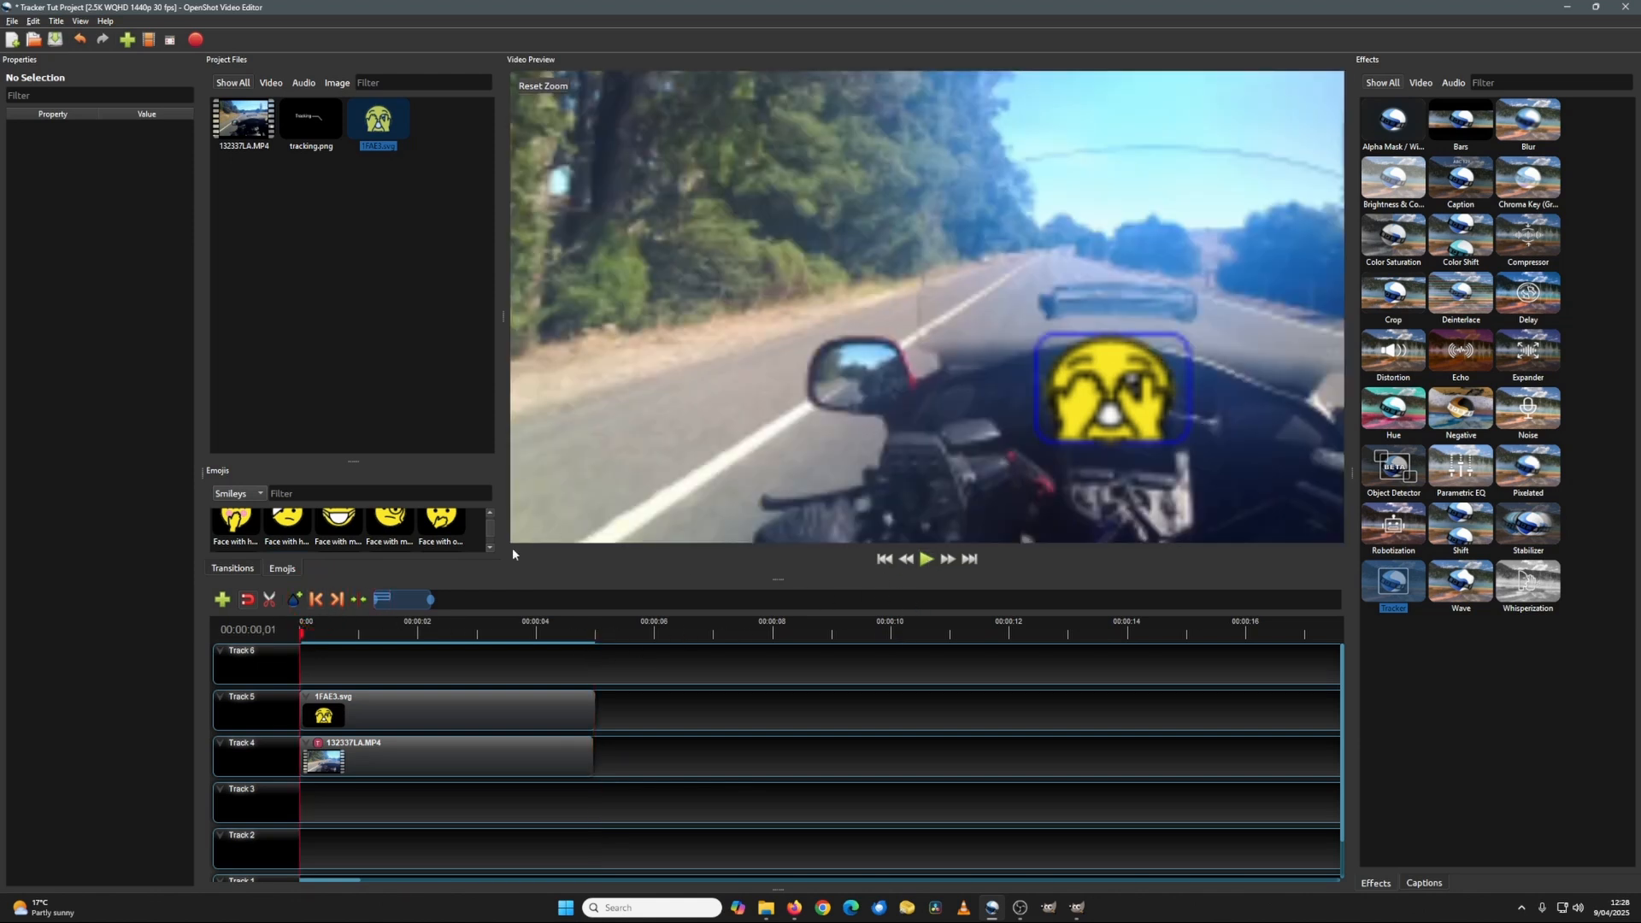
- Set the Parent of the 1FAE3.svg clip to Tracked Region: 0 of 132337LA.MP4 and move the emoji back over the dashboard region
left_click(381, 701)
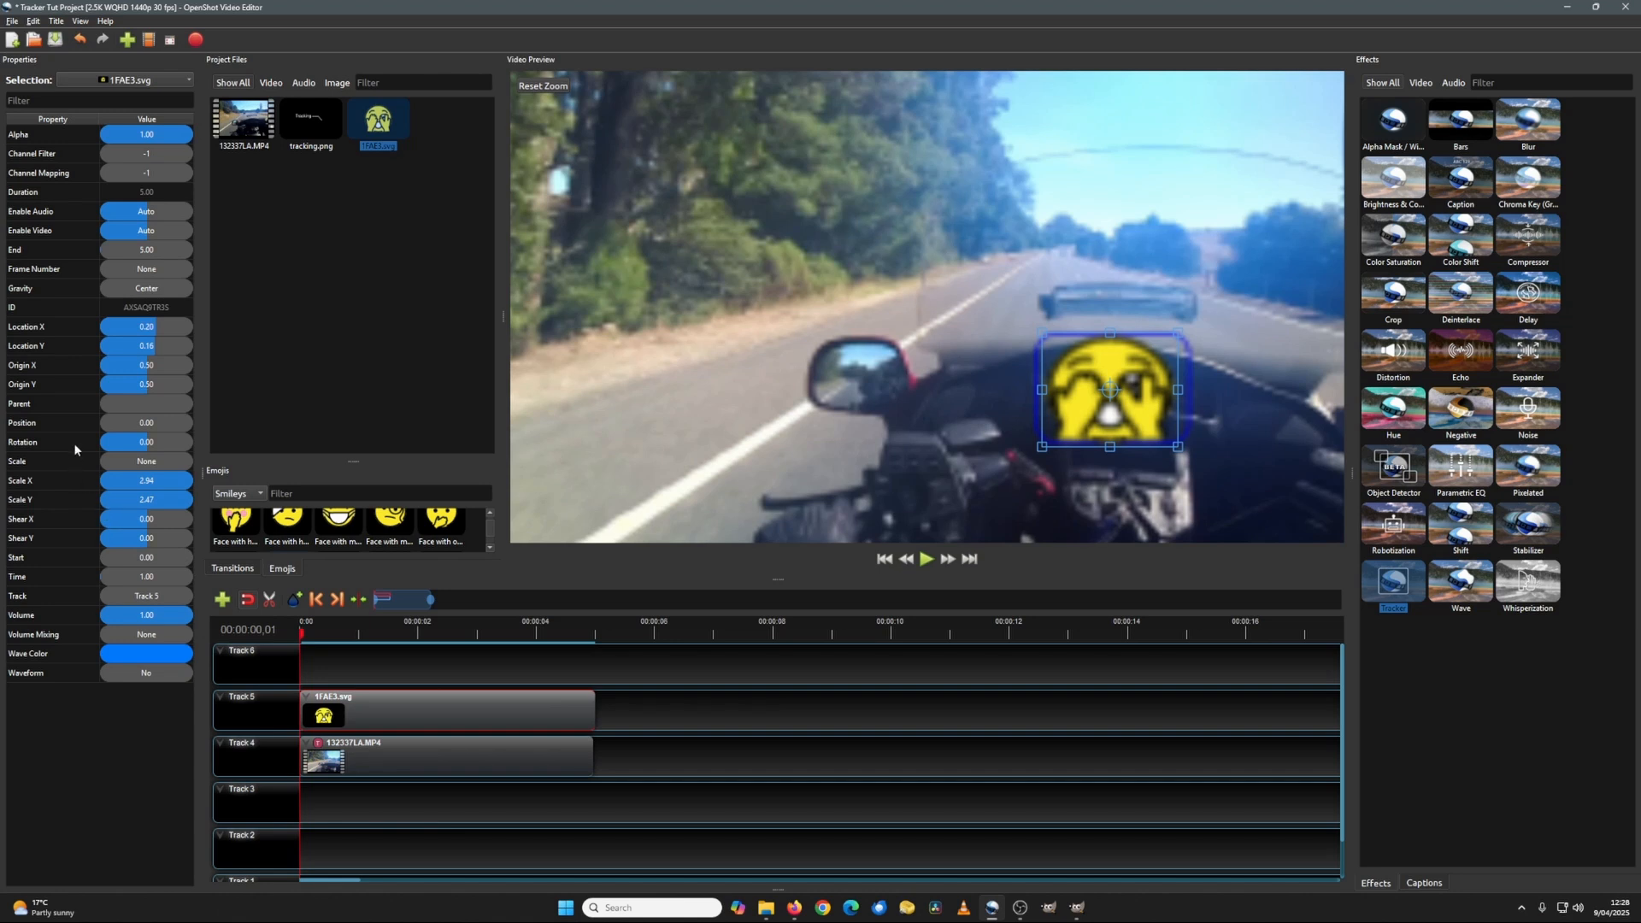
left_click(55, 407)
right_click(162, 407)
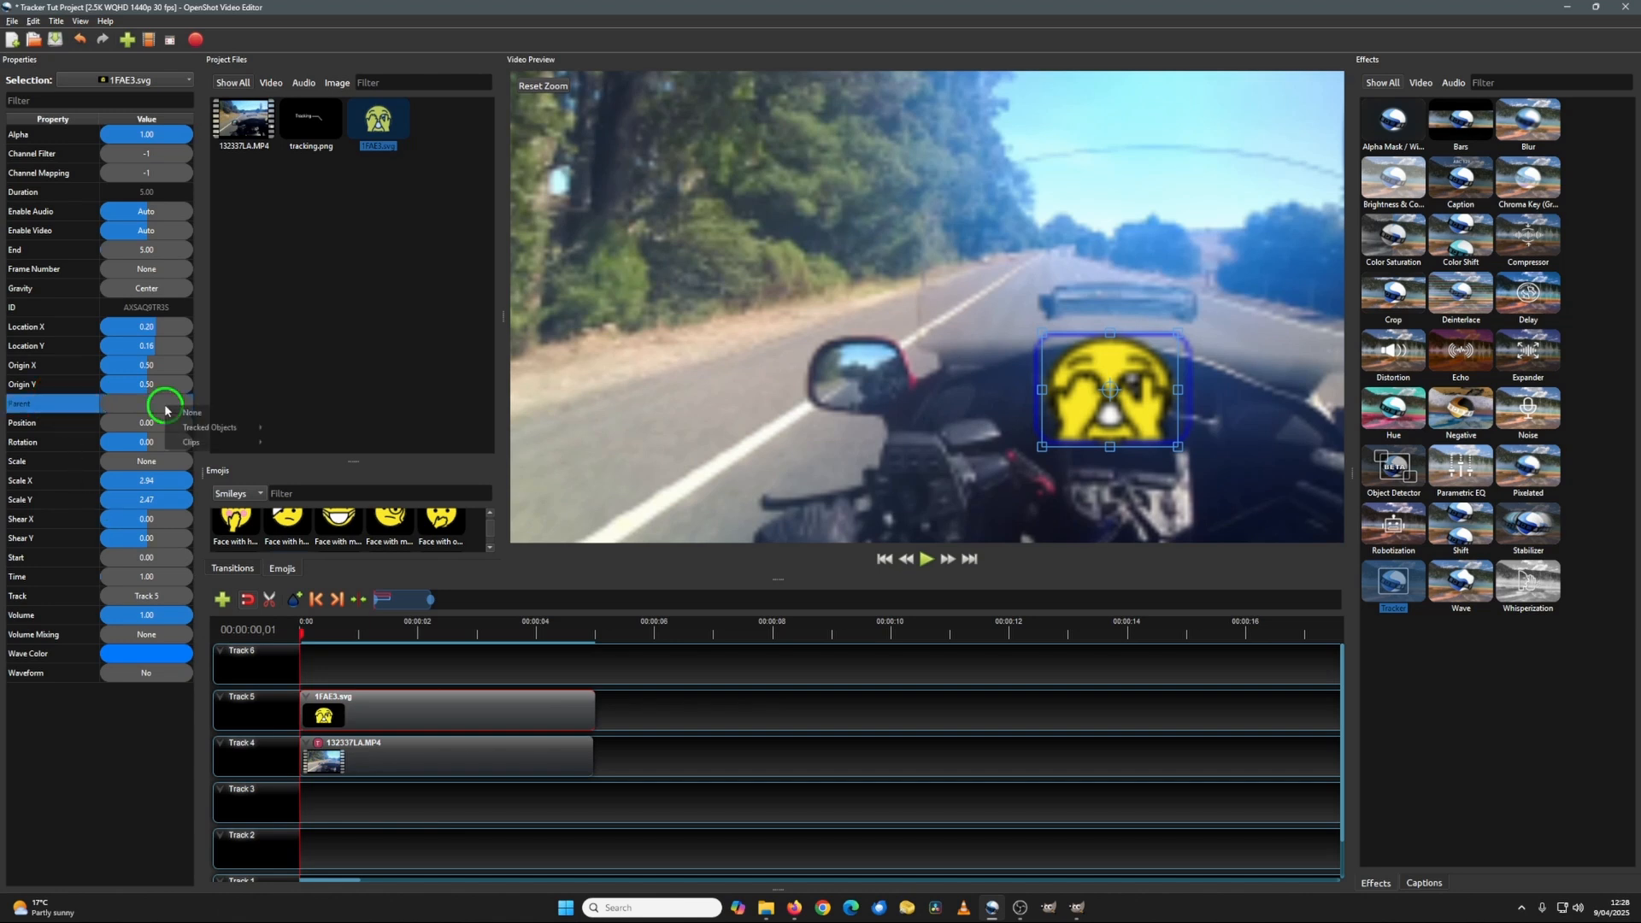
mouse_move(222, 427)
mouse_move(342, 427)
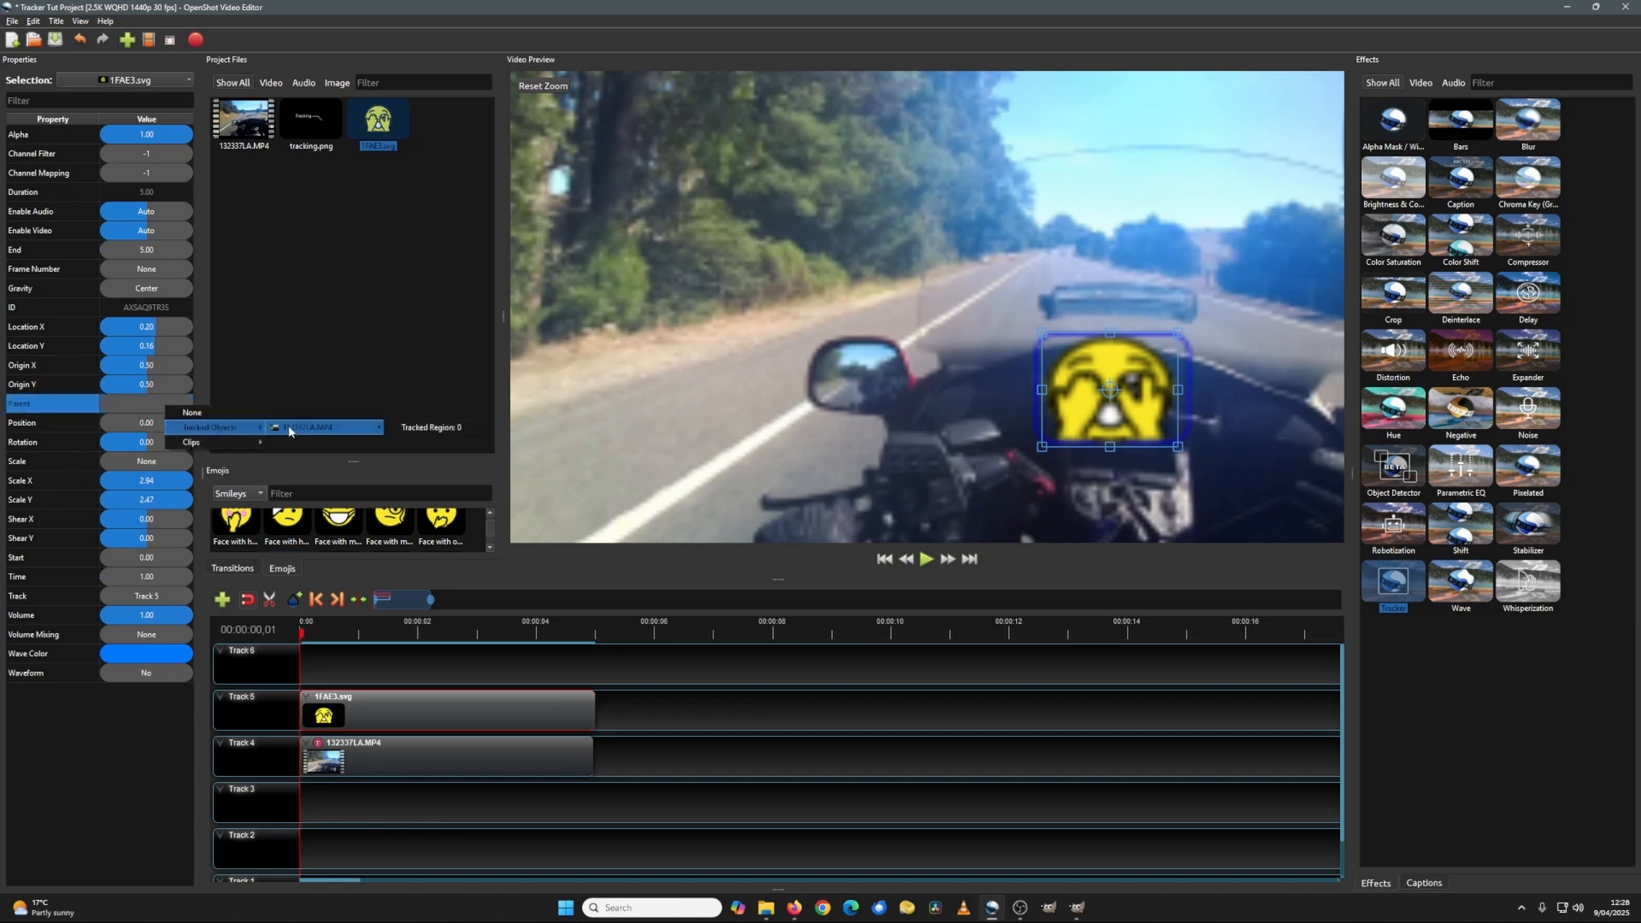
left_click(415, 429)
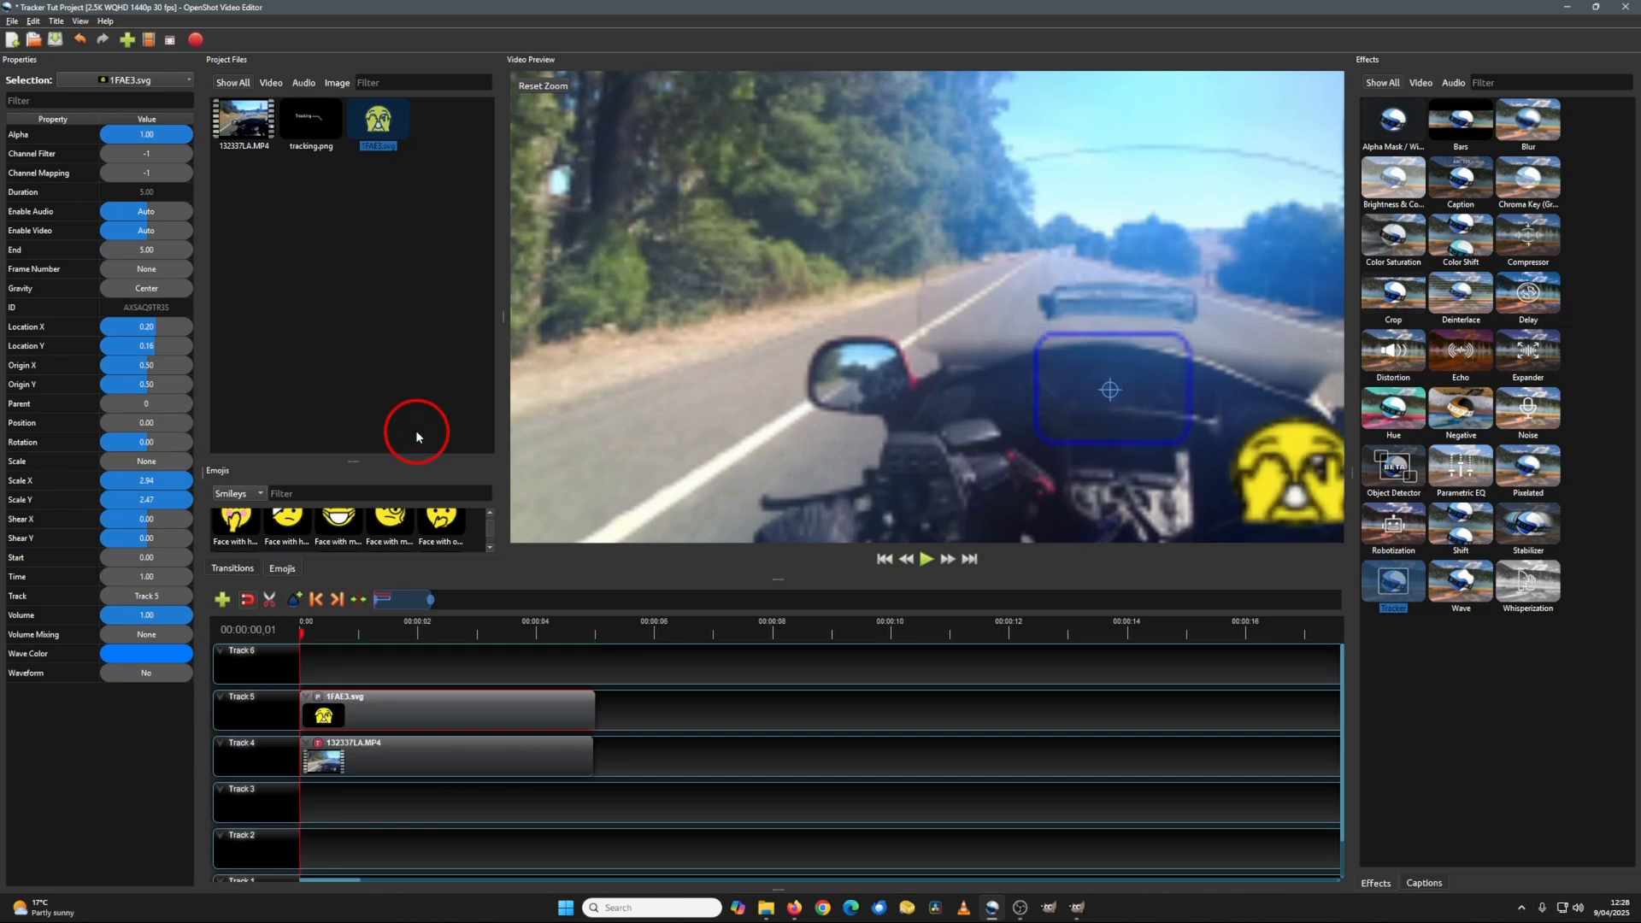
left_click_drag(1293, 489, 1109, 410)
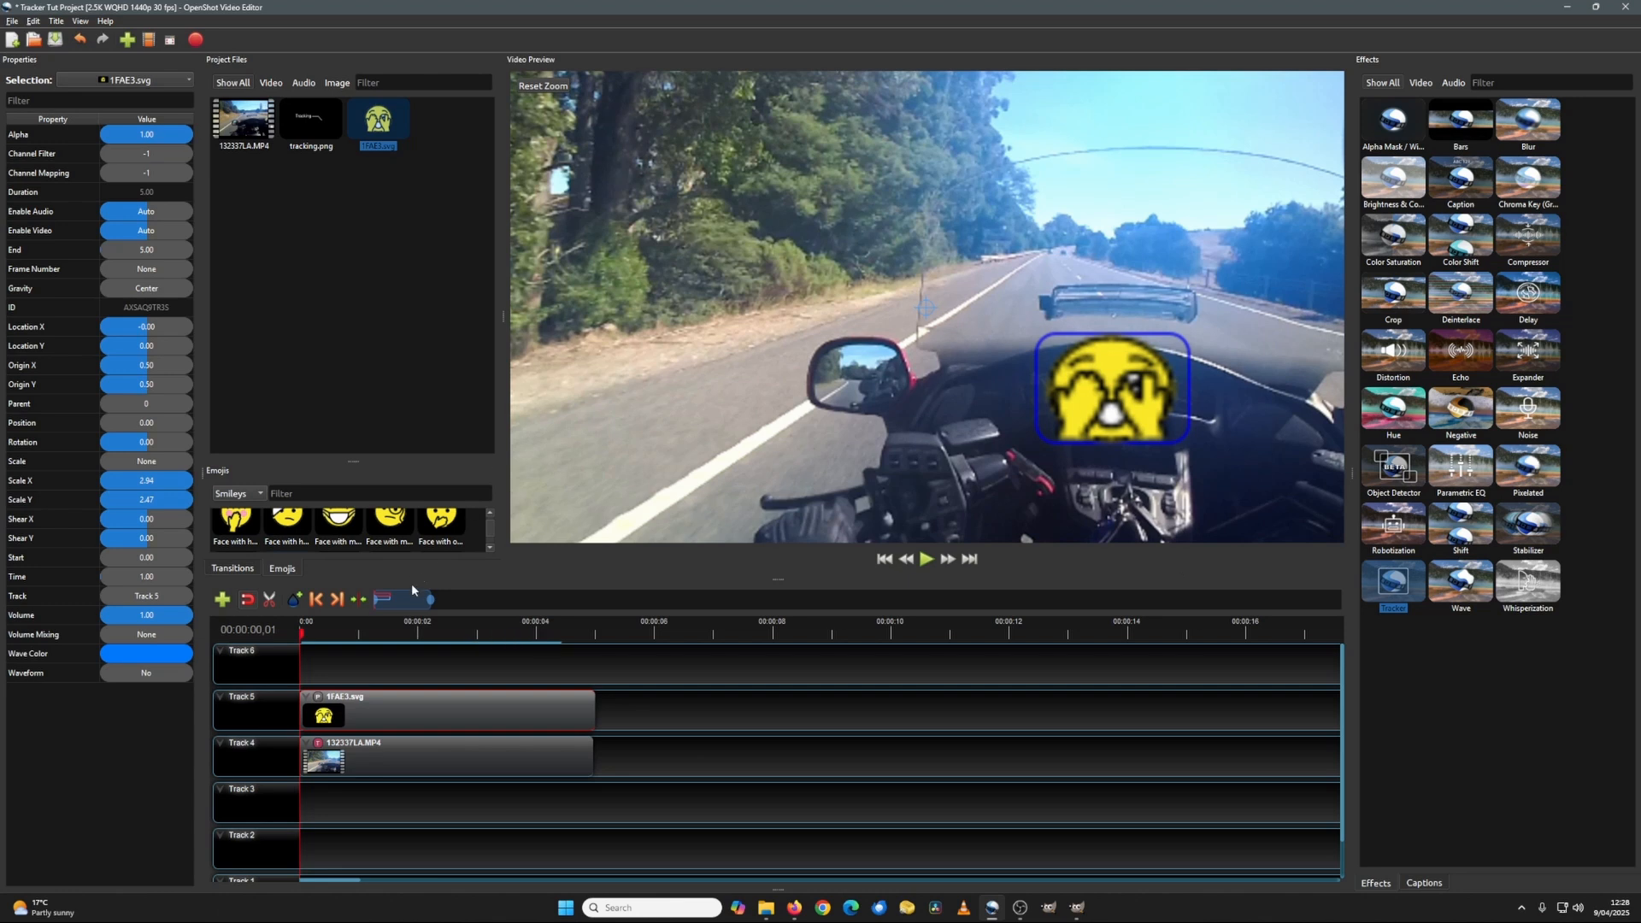
- Set Draw Box to No for the Tracker effect on 132337LA.MP4 and play the result from the start
left_click(318, 745)
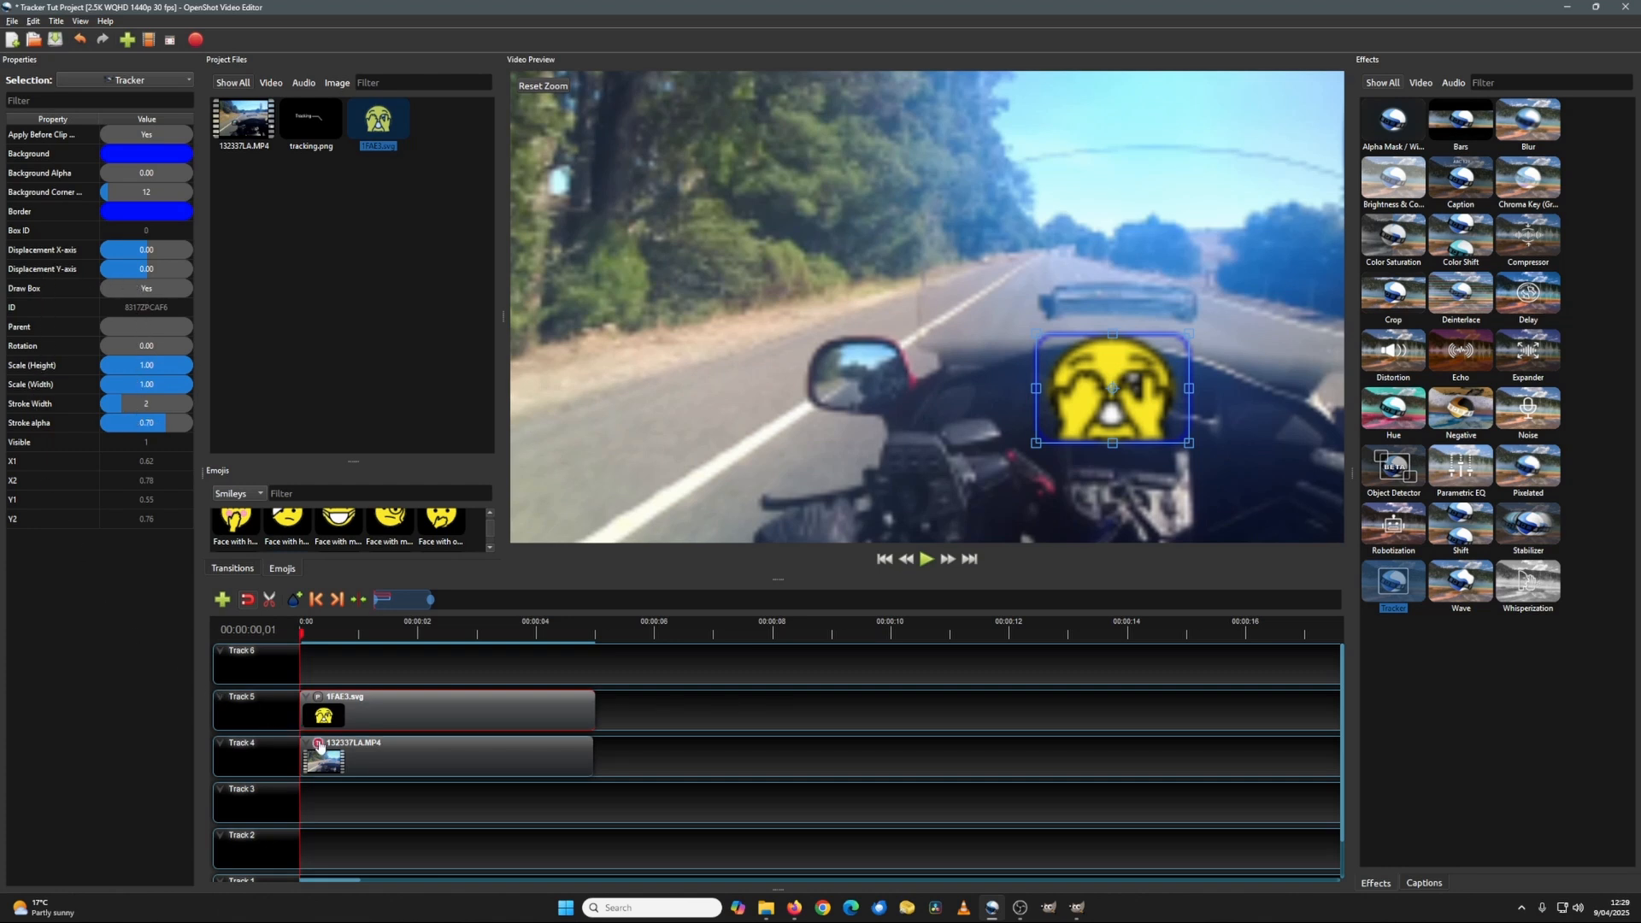
left_click(65, 288)
right_click(165, 292)
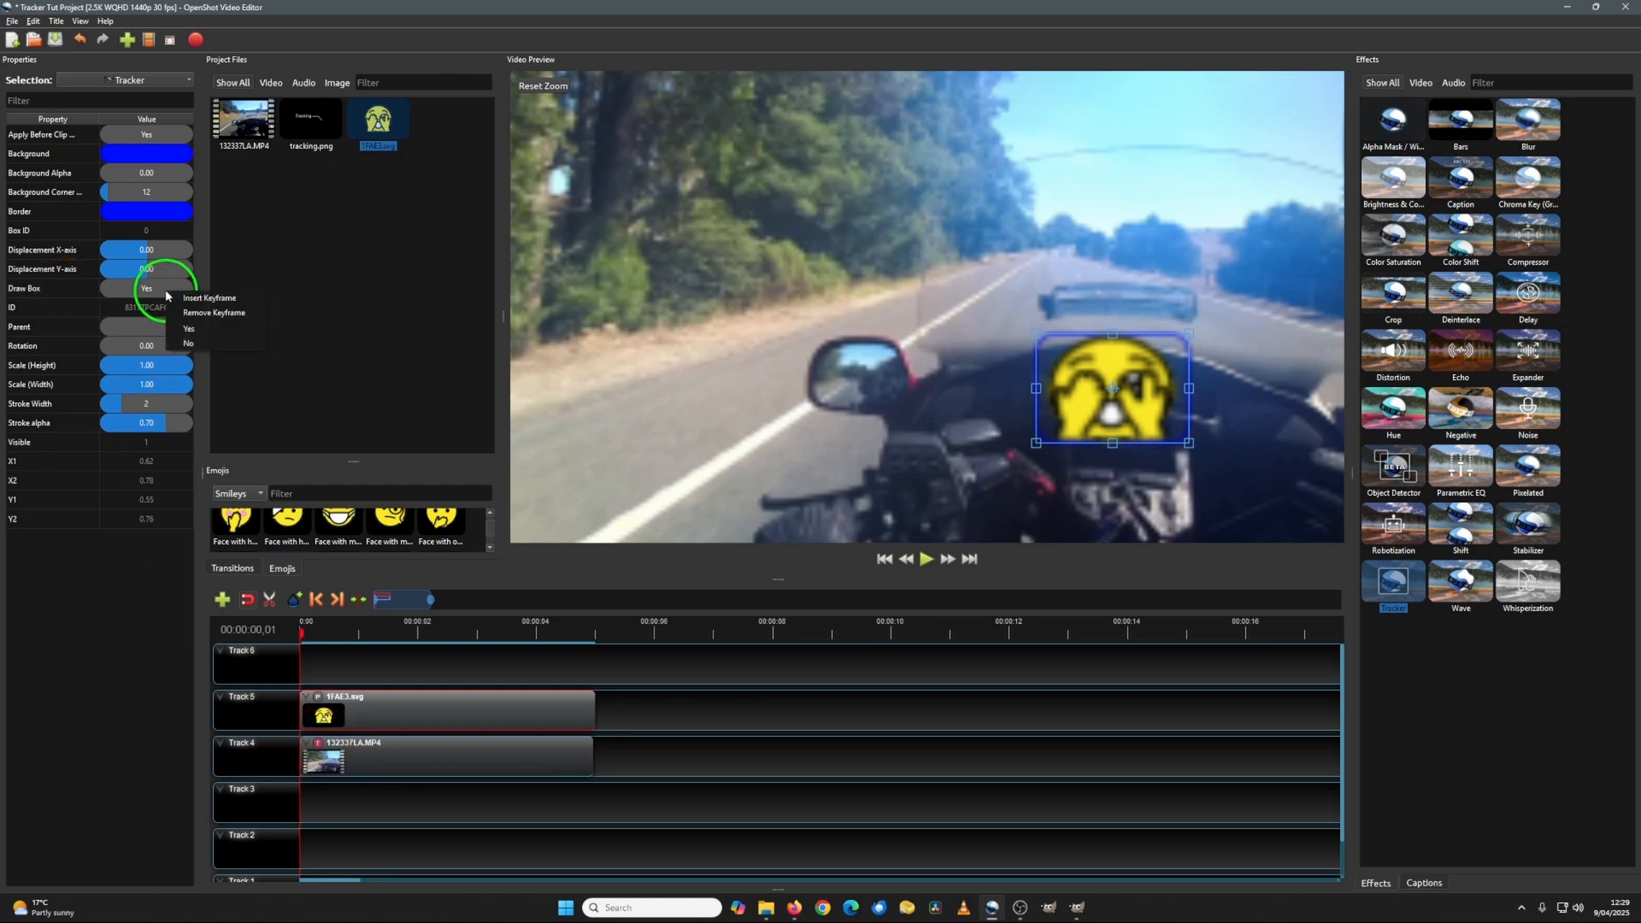
left_click(189, 343)
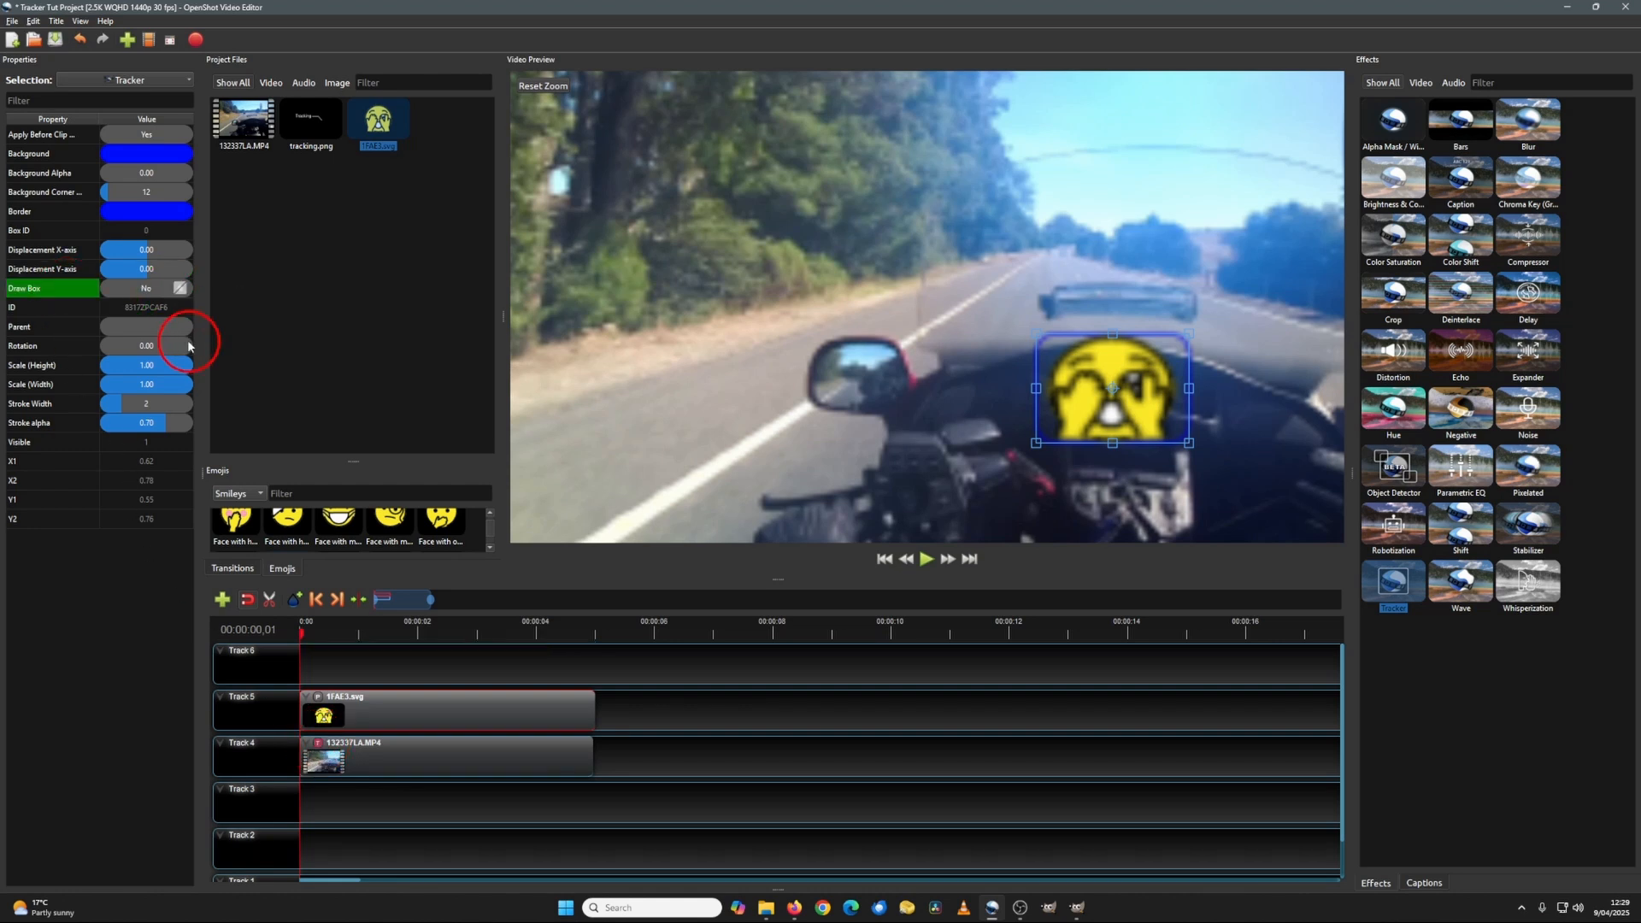
left_click(385, 769)
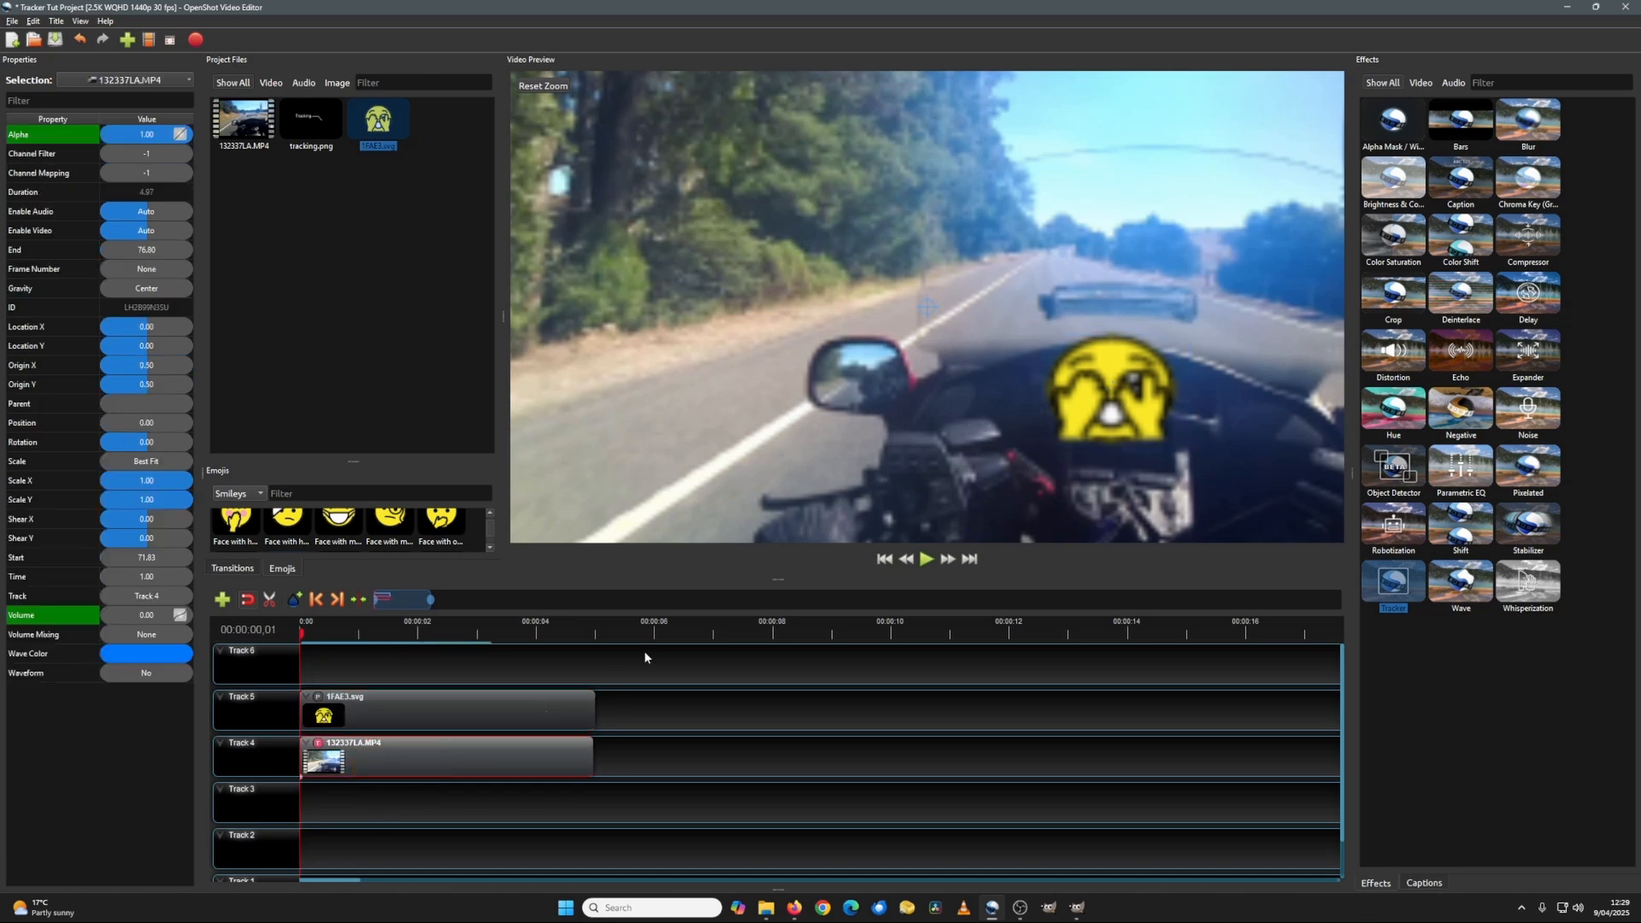
left_click(927, 561)
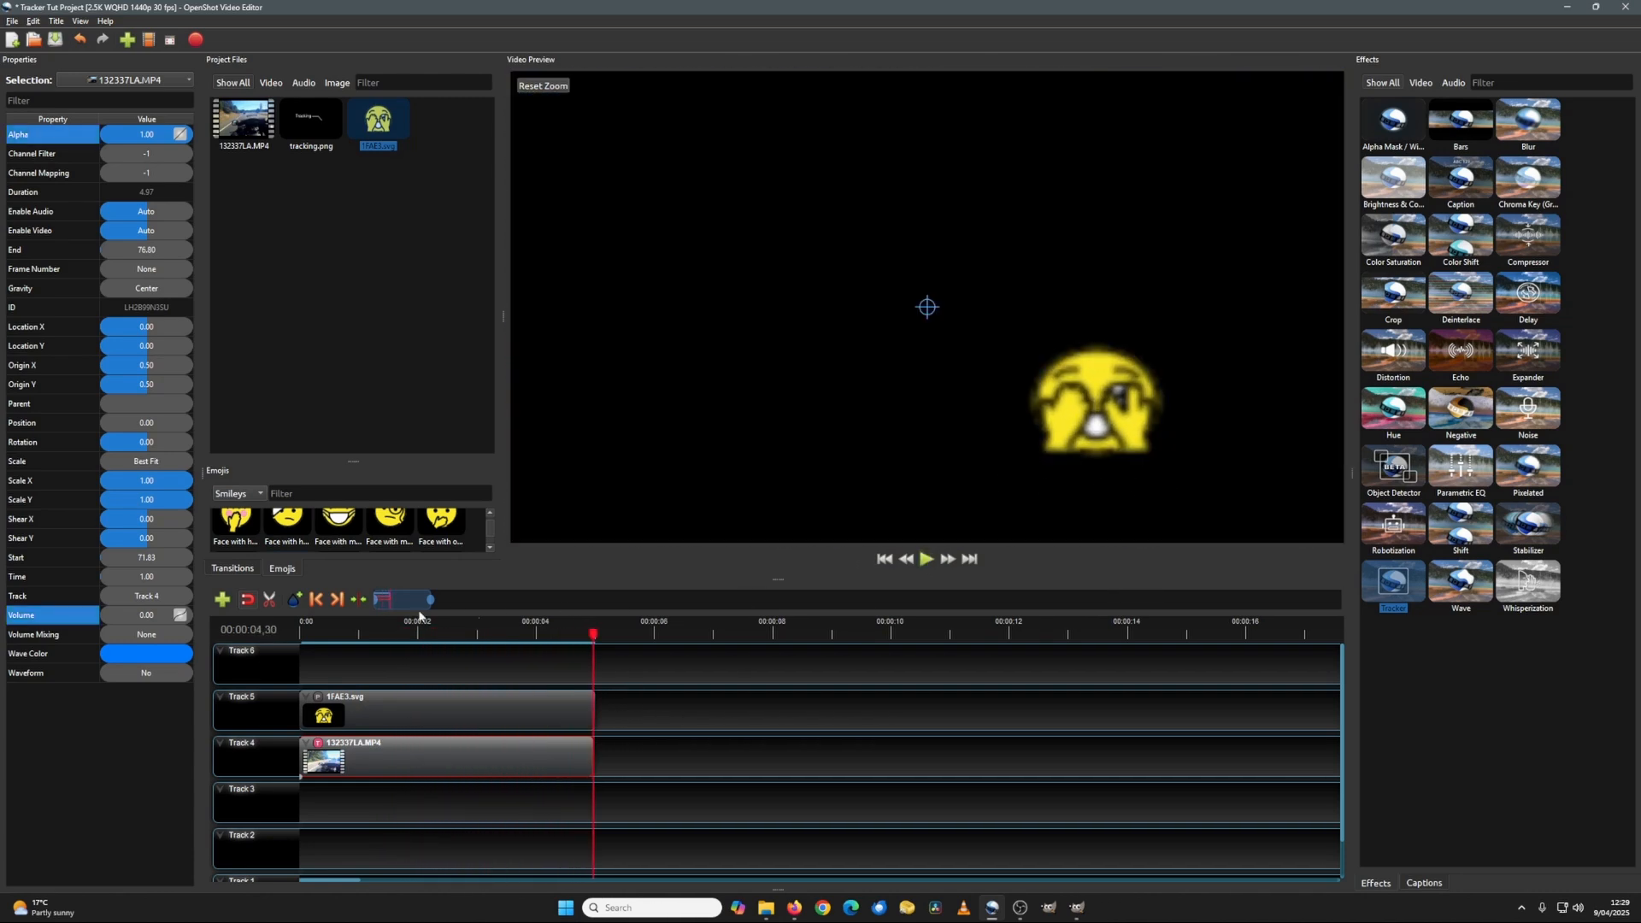
left_click(316, 601)
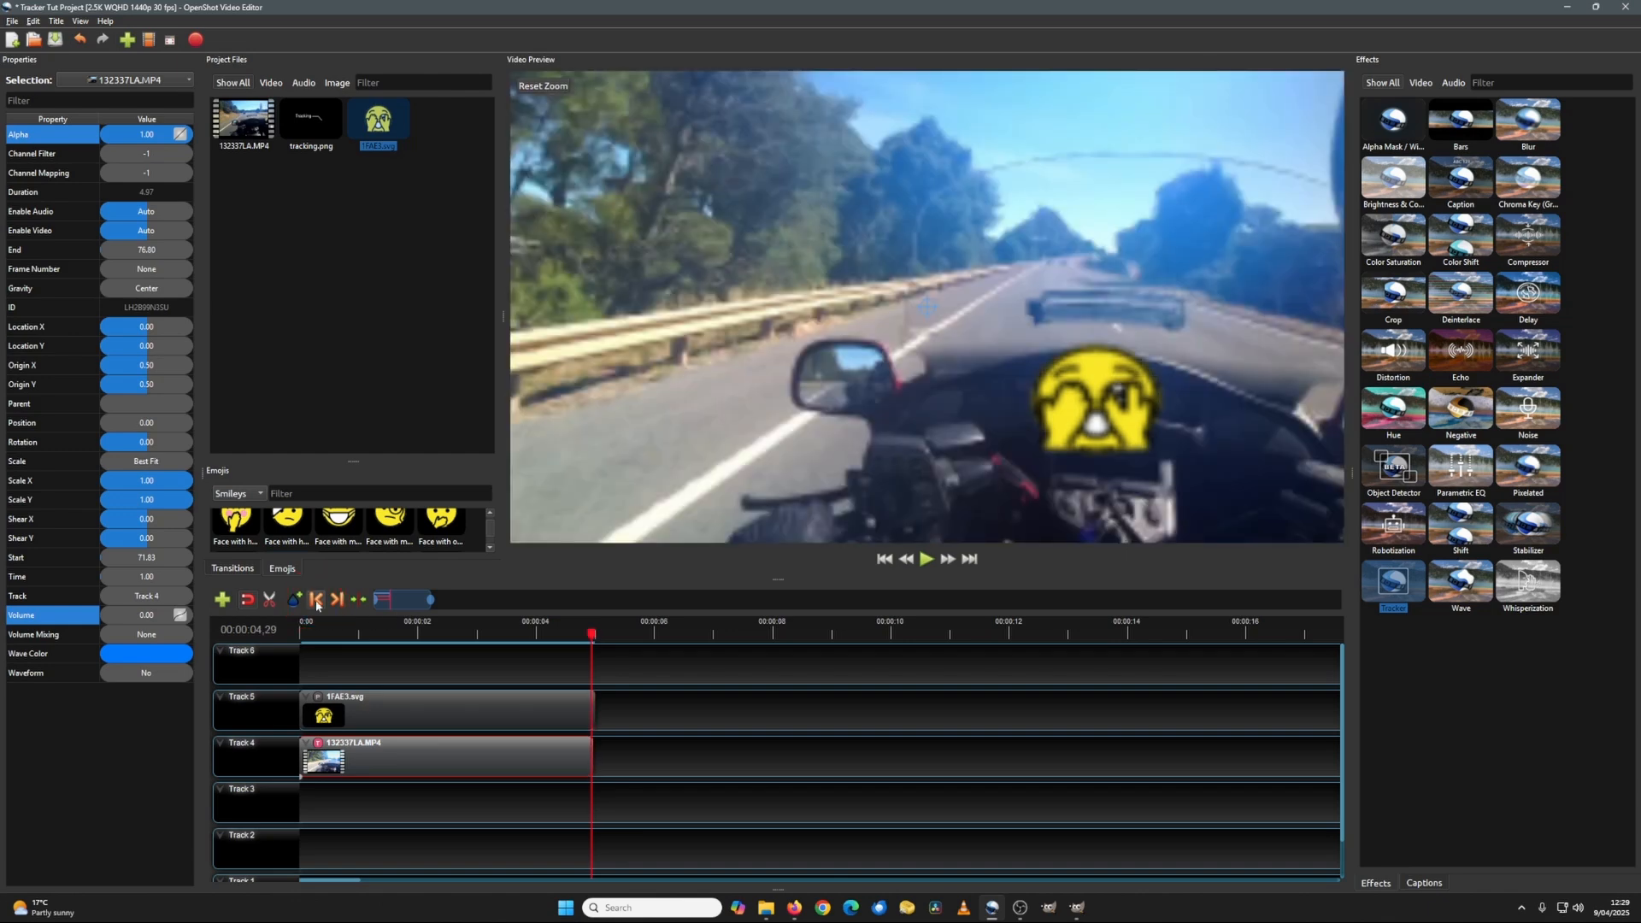
left_click_drag(591, 634, 229, 639)
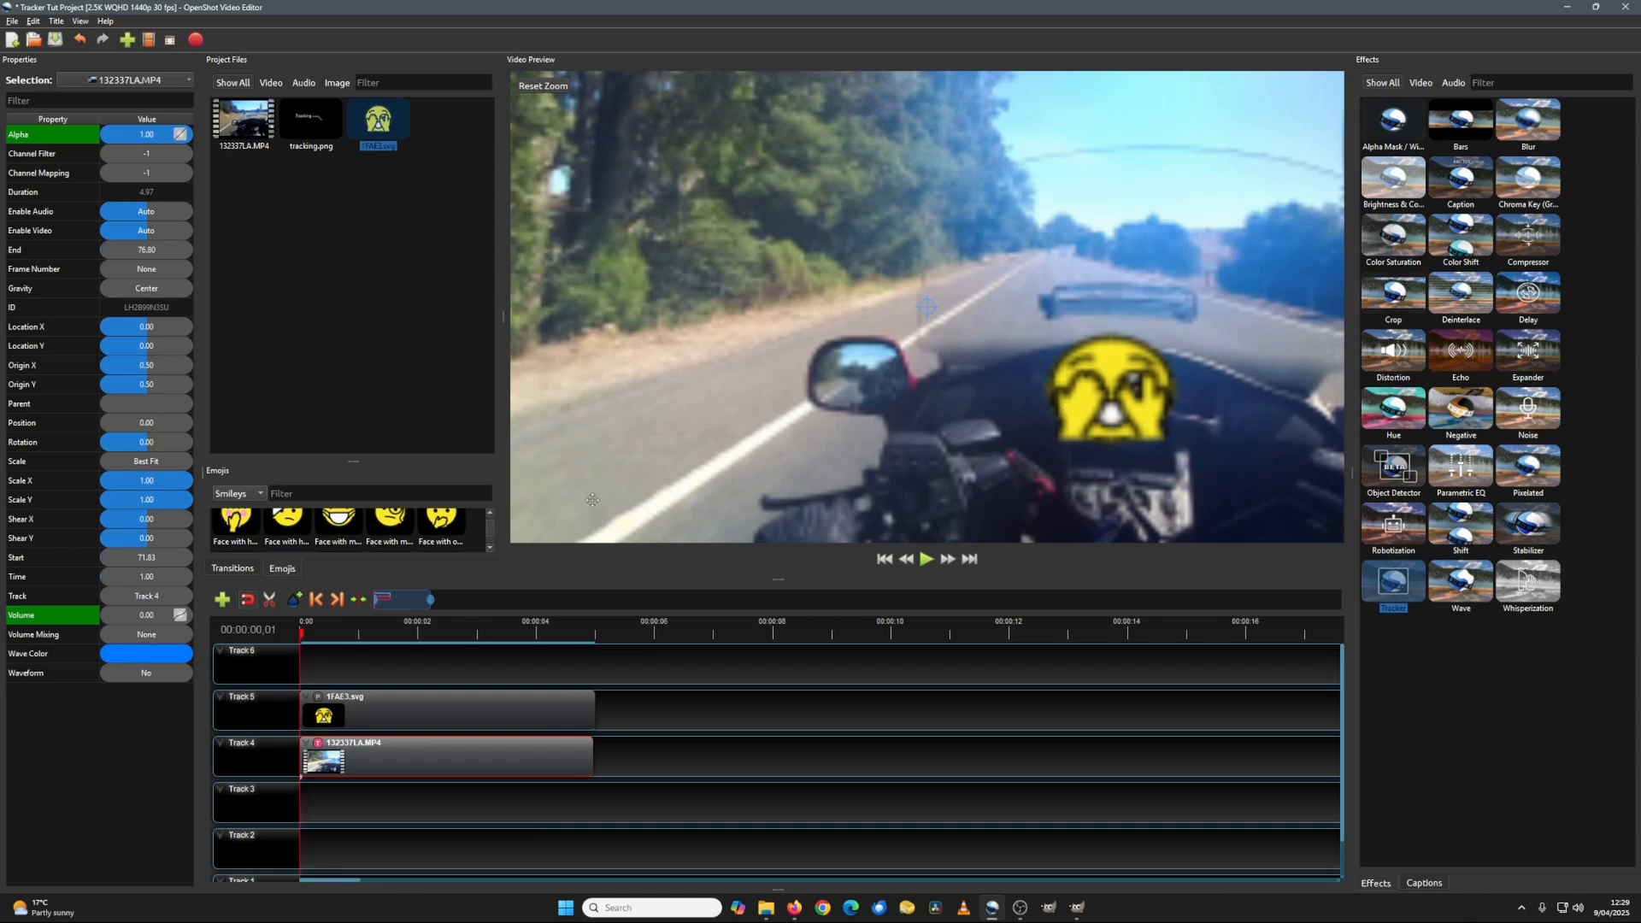
- Add tracking.png to Track 6 at the start of the timeline and set its Scale to None
left_click_drag(311, 120, 289, 649)
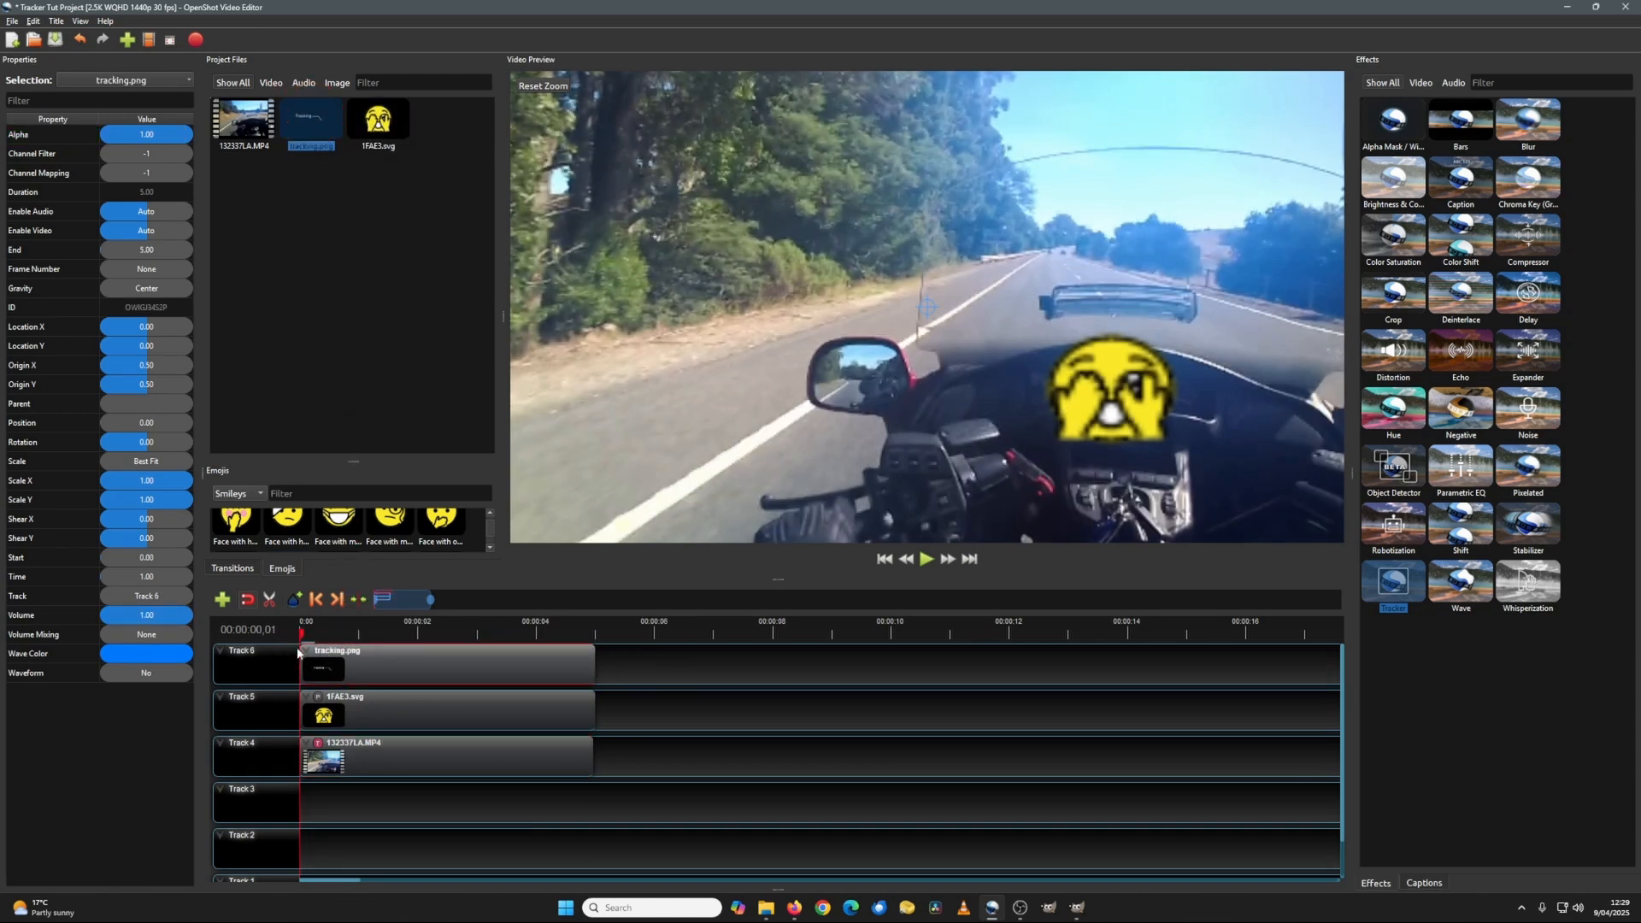
left_click(344, 659)
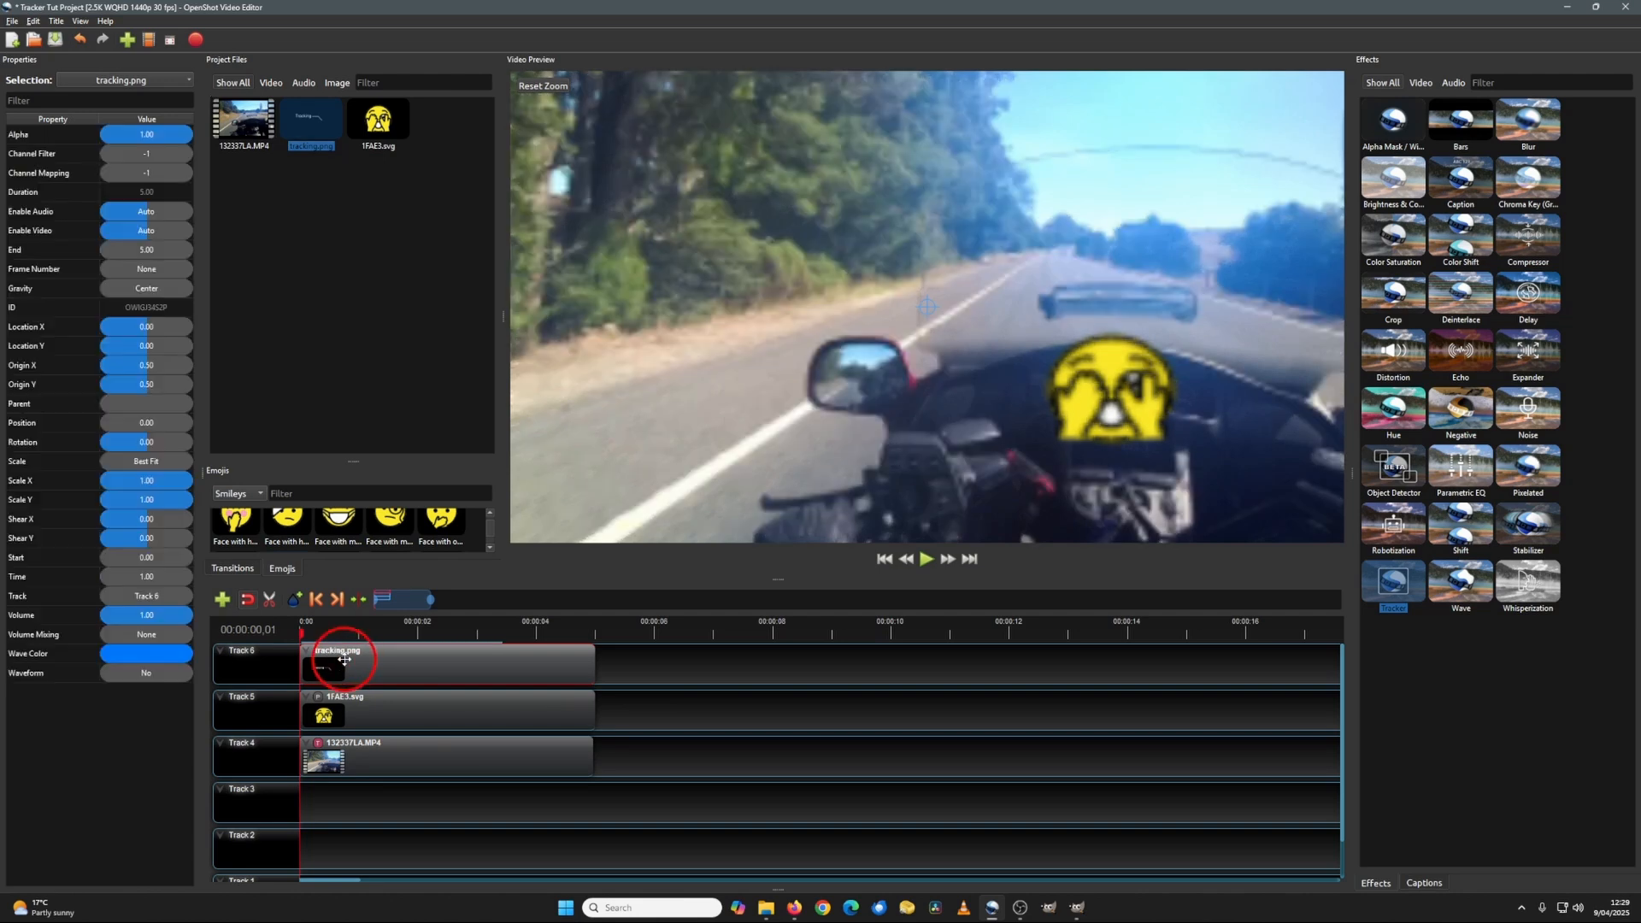
left_click(147, 461)
left_click(167, 530)
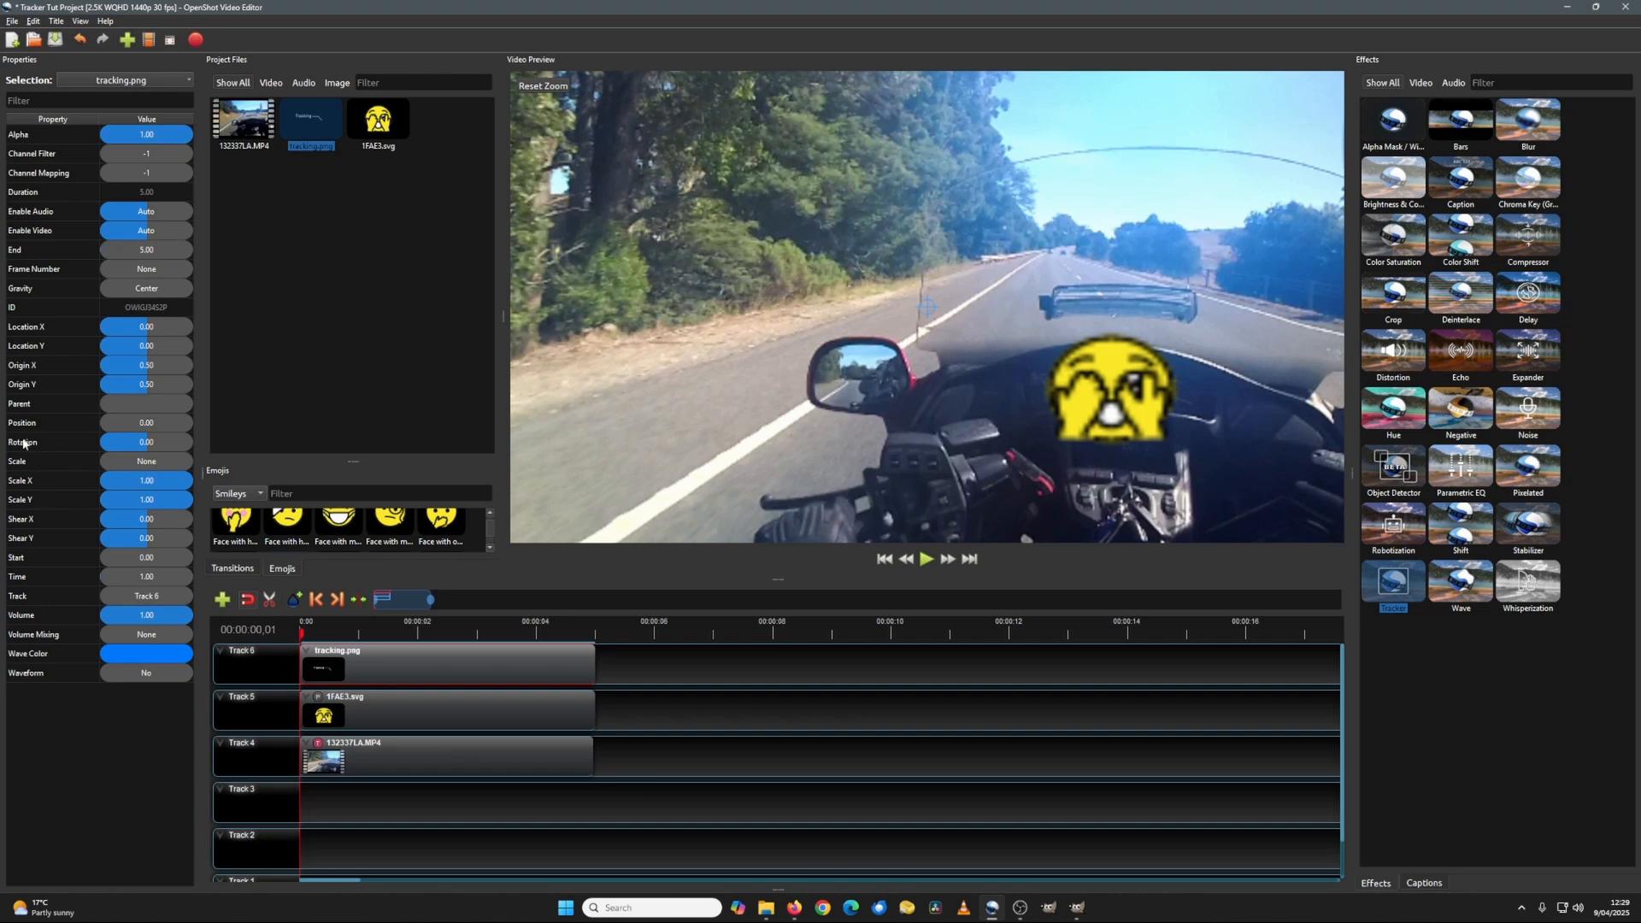
- Set the Parent of the tracking.png clip on Track 6 to Tracked Region: 0 of 132337LA.MP4
left_click(127, 401)
mouse_move(168, 419)
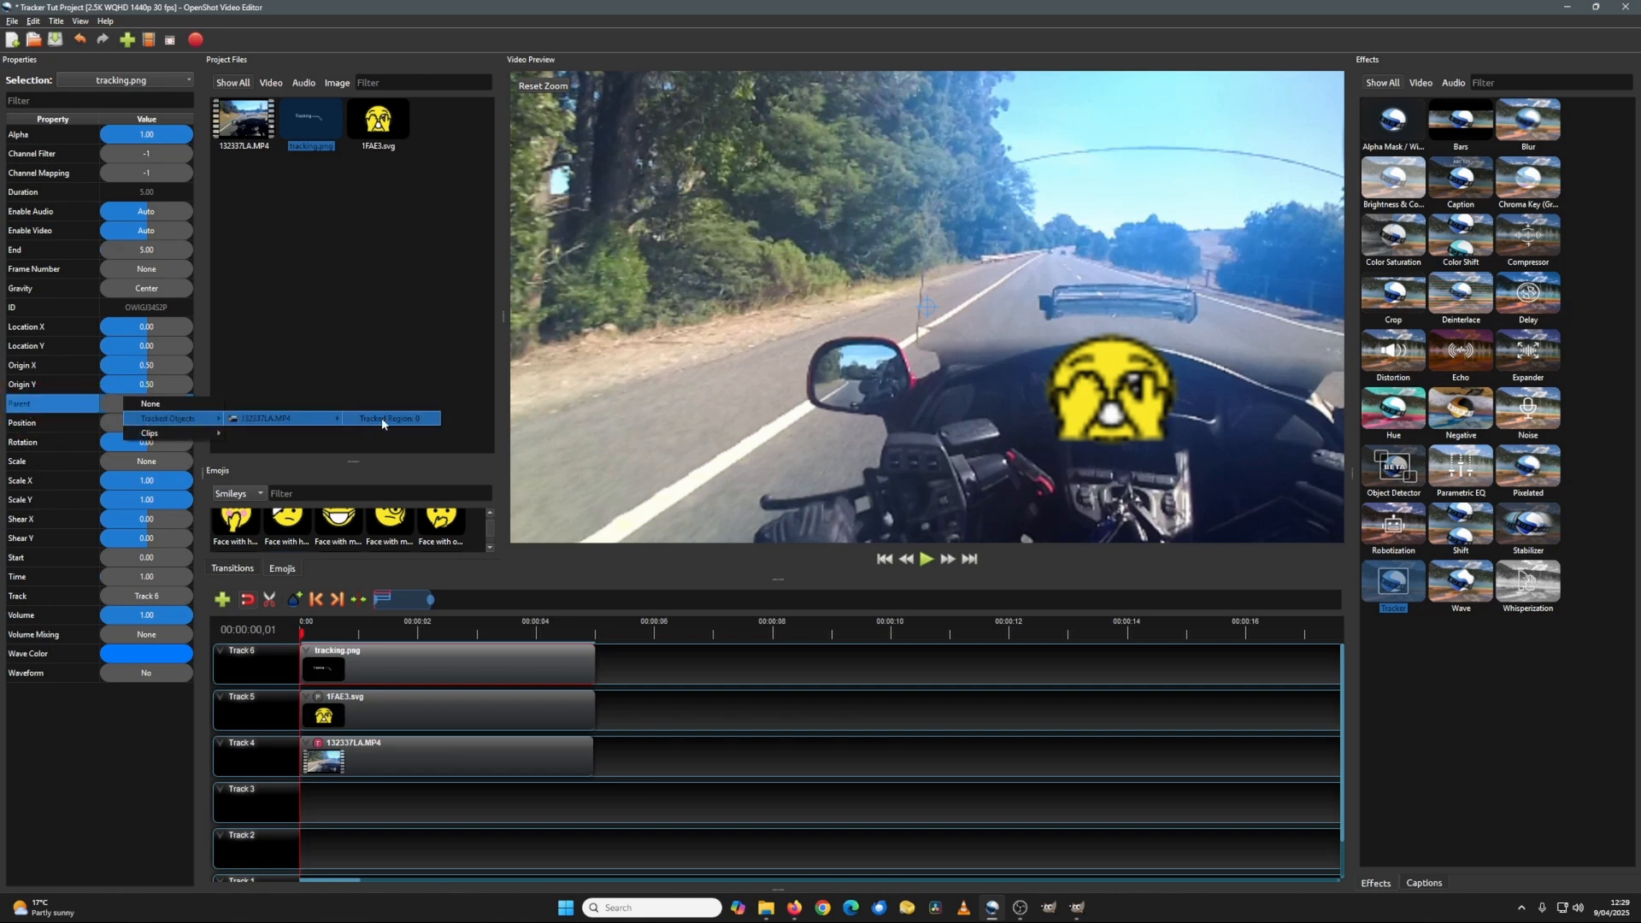
left_click(381, 419)
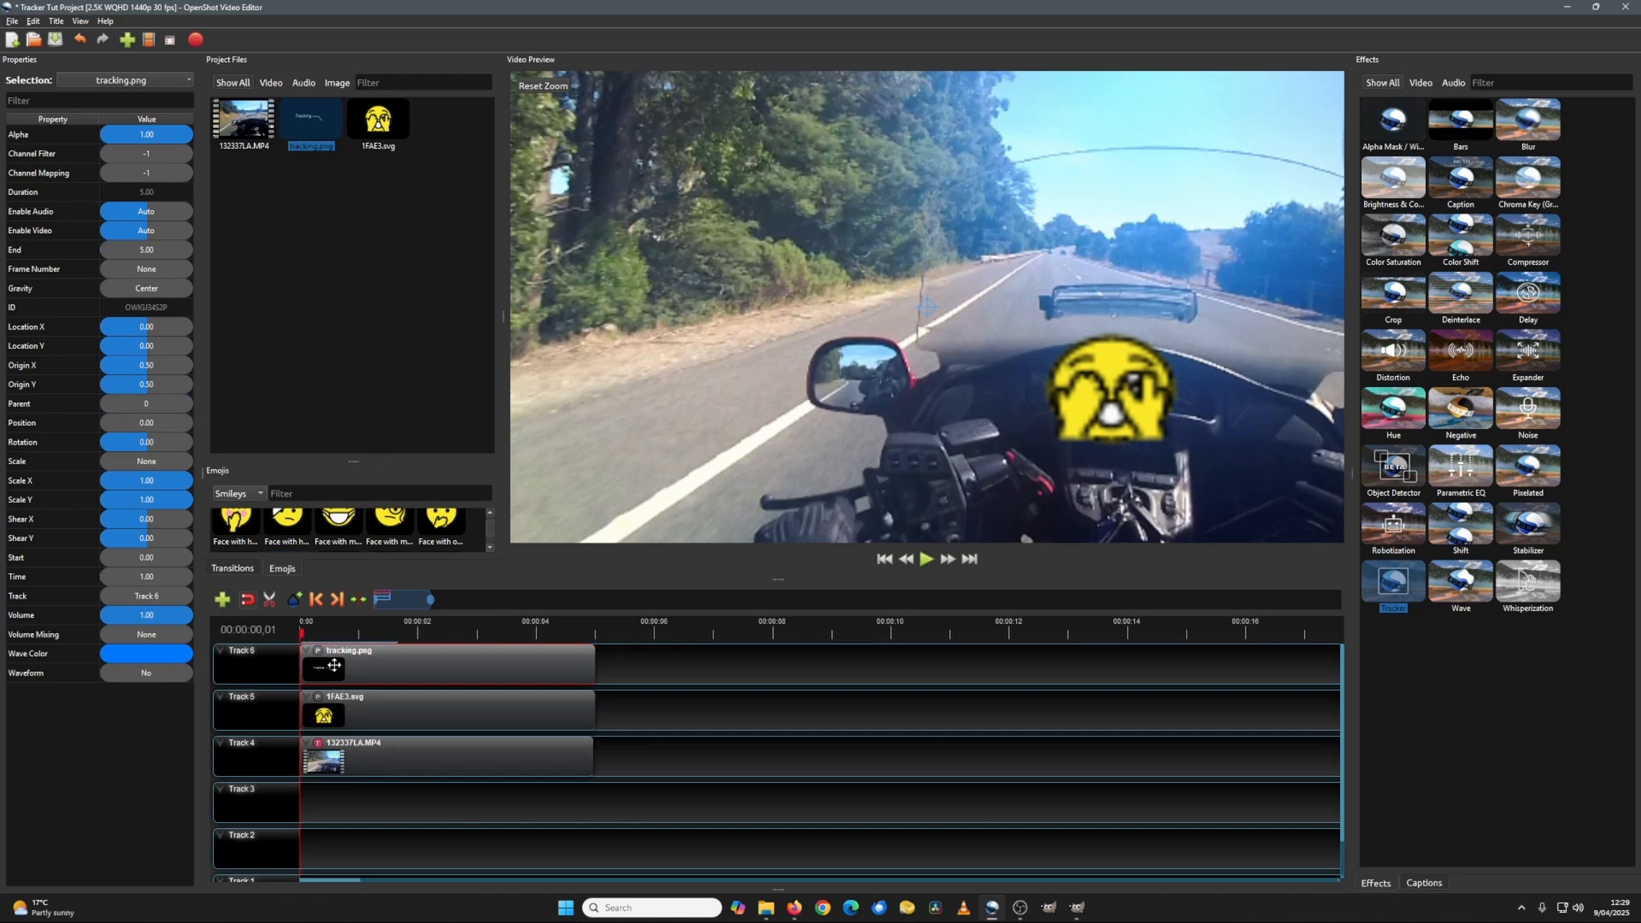
left_click(425, 657)
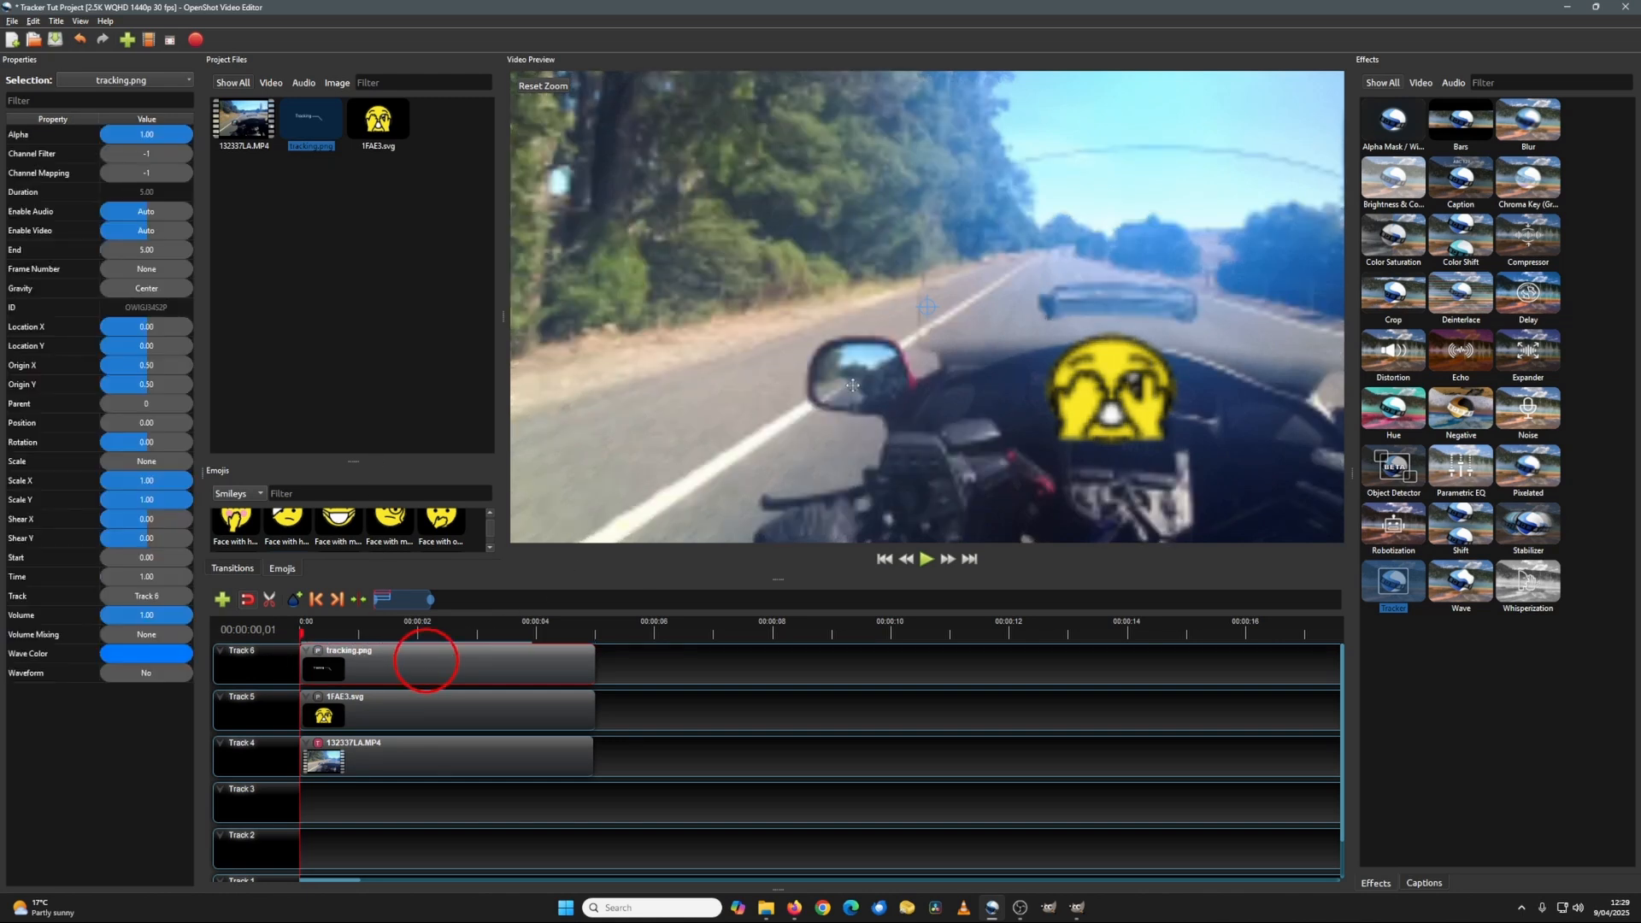
- Move the Tracking title to about Location X -0.2 and Location Y -0.09 so its line points to the emoji
left_click_drag(840, 404, 871, 421)
left_click_drag(524, 663, 827, 647)
key("ctrl+z")
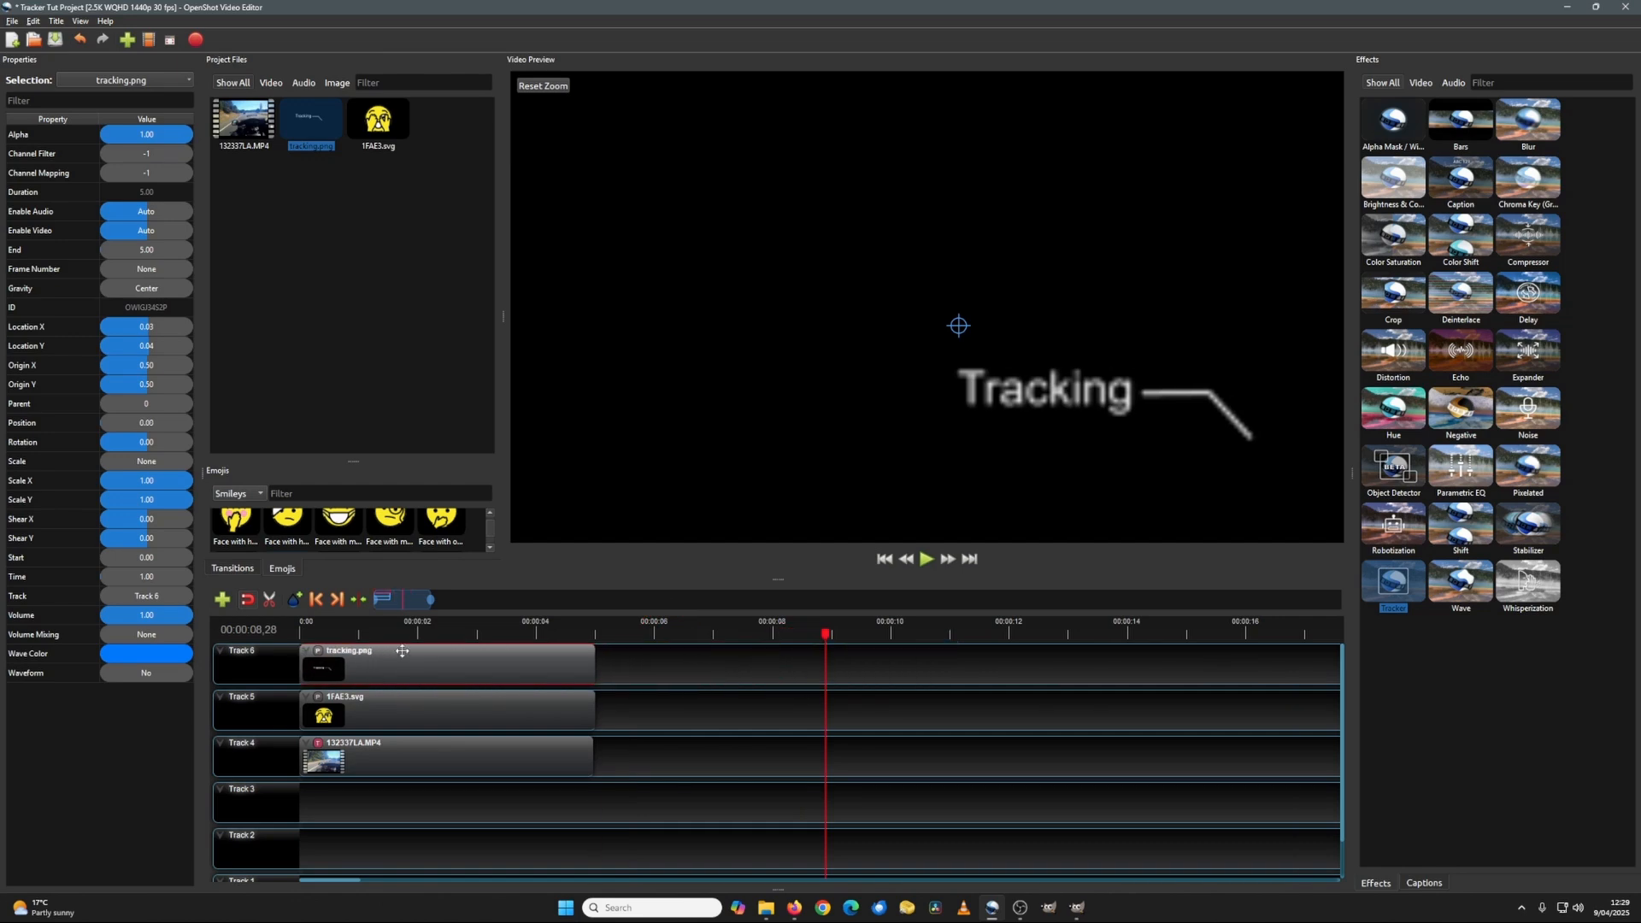
left_click_drag(825, 634, 300, 637)
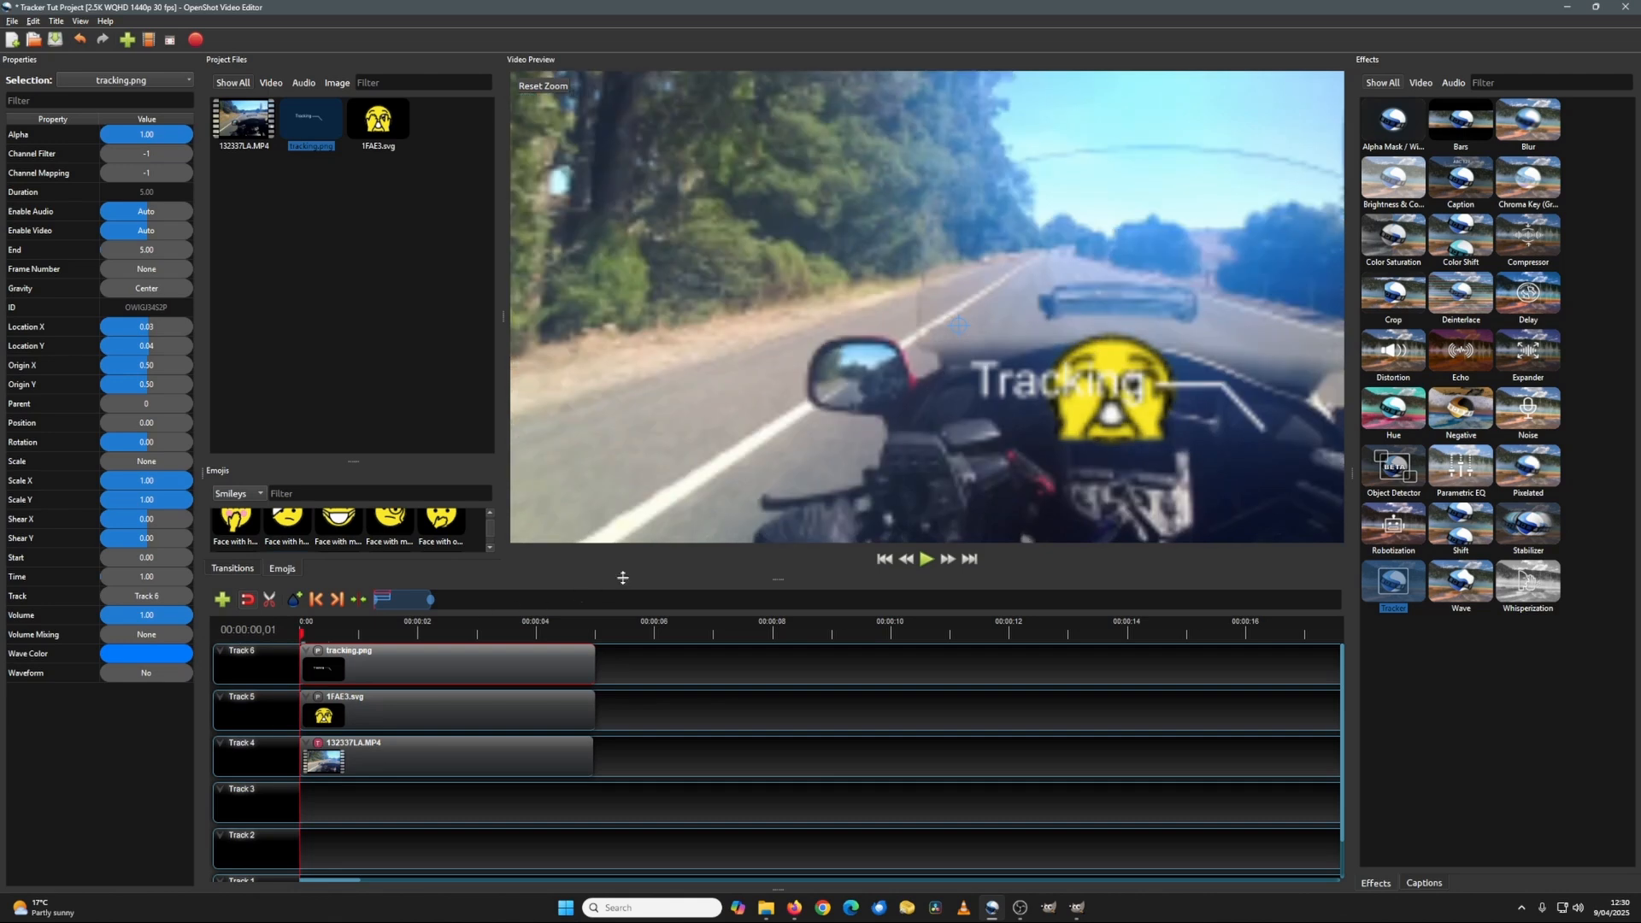
left_click_drag(1024, 383, 812, 329)
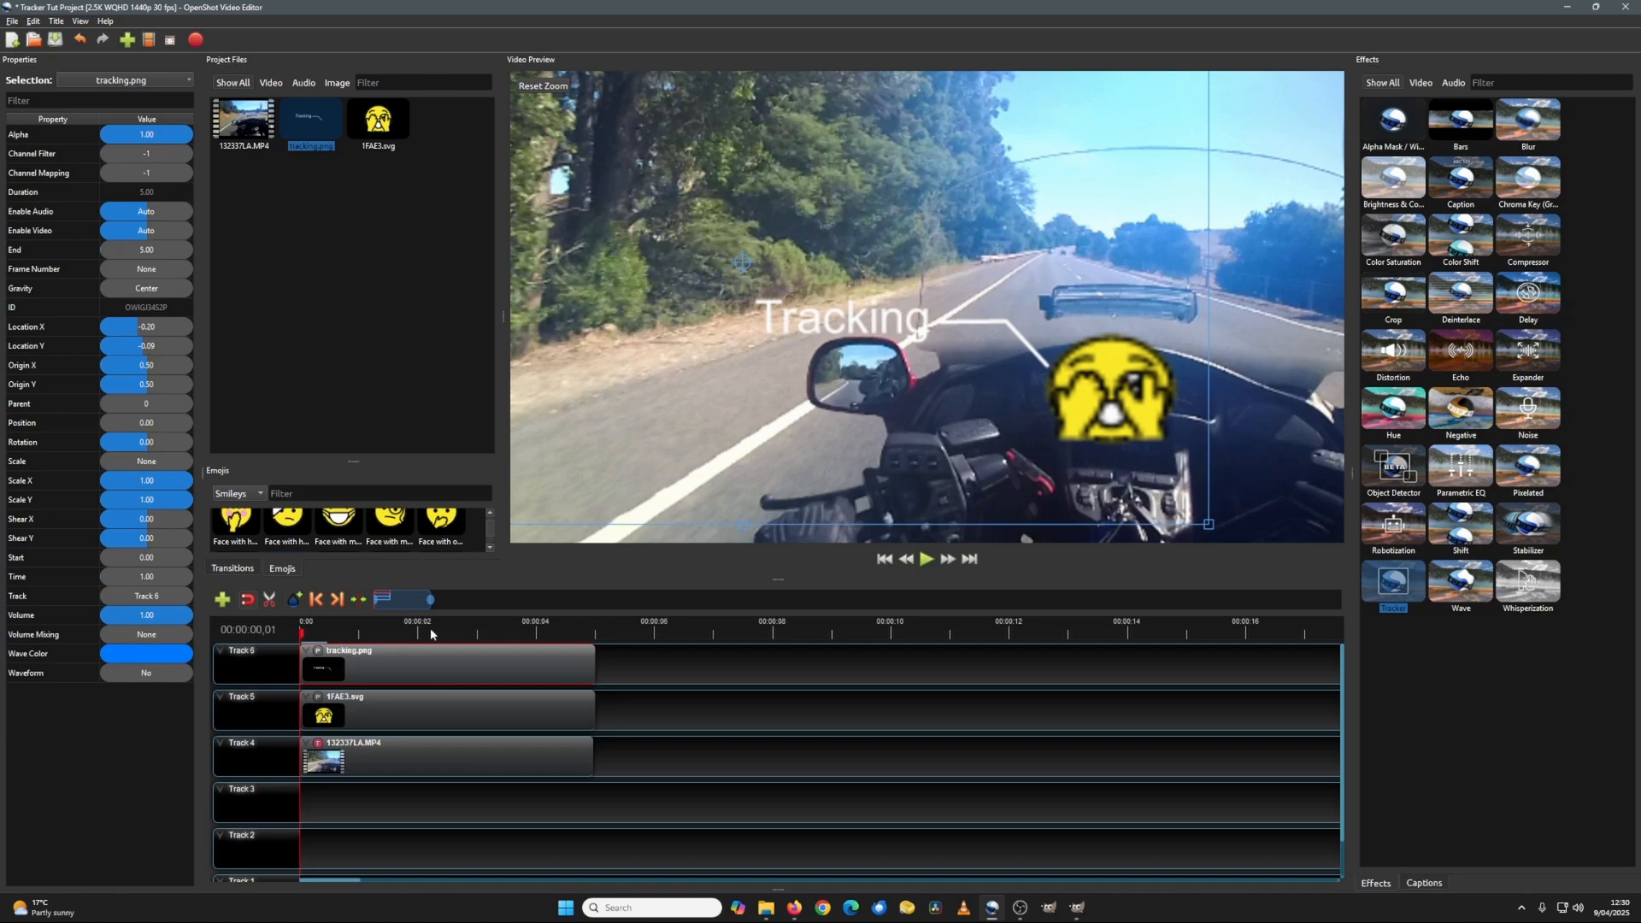
- Play the clip with the tracked emoji and title, return to the start, and save the project
left_click(926, 559)
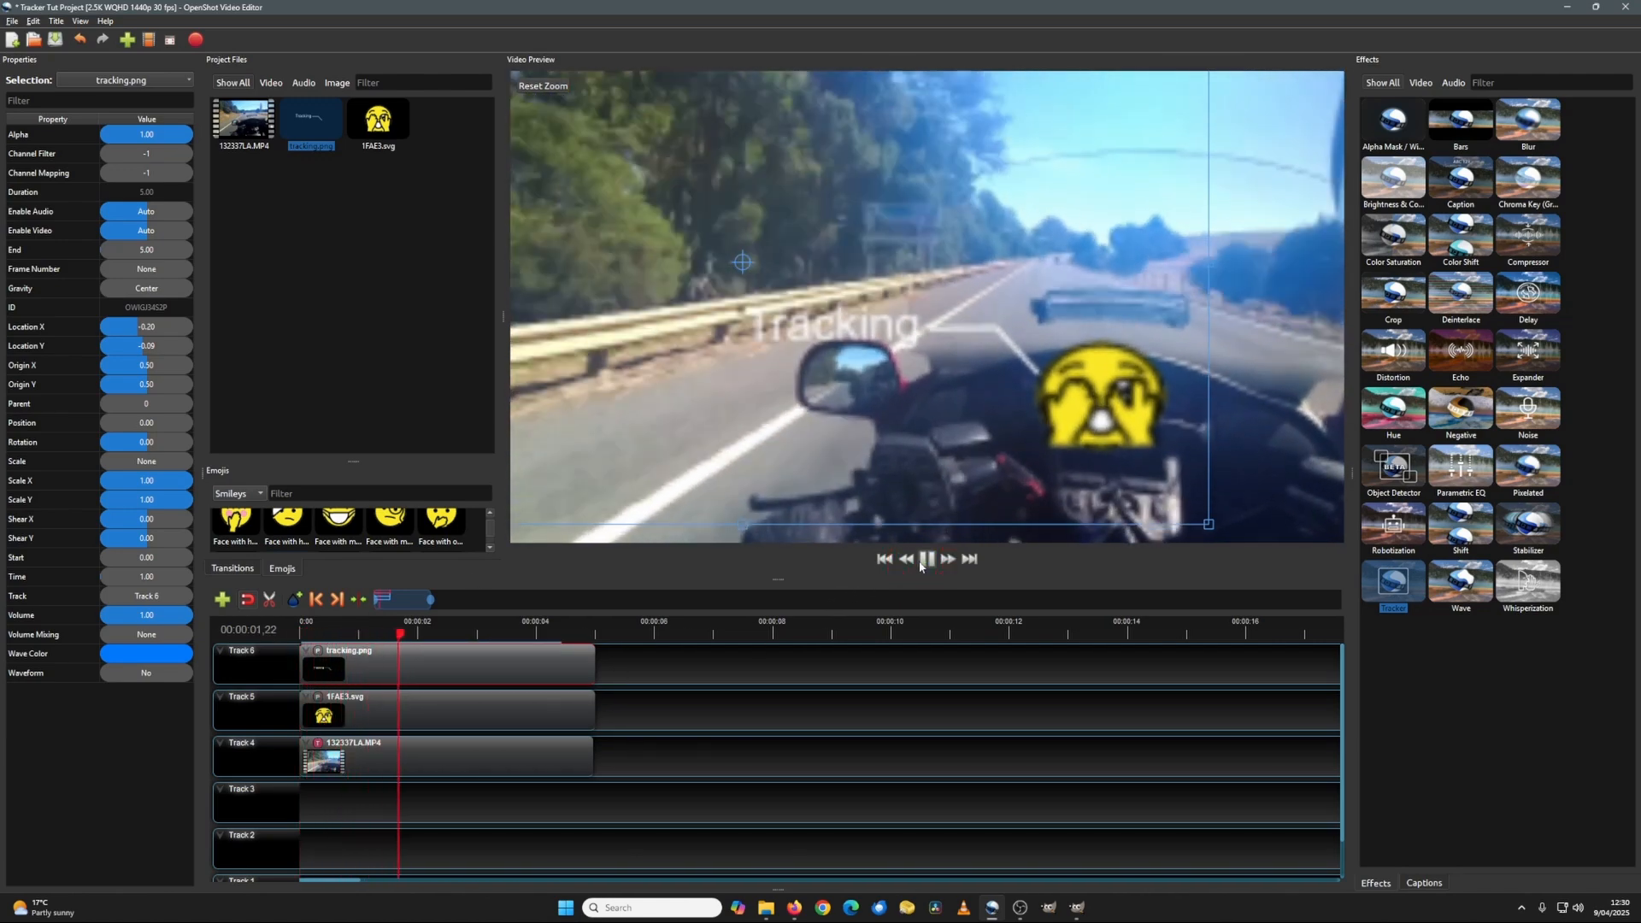
left_click(703, 802)
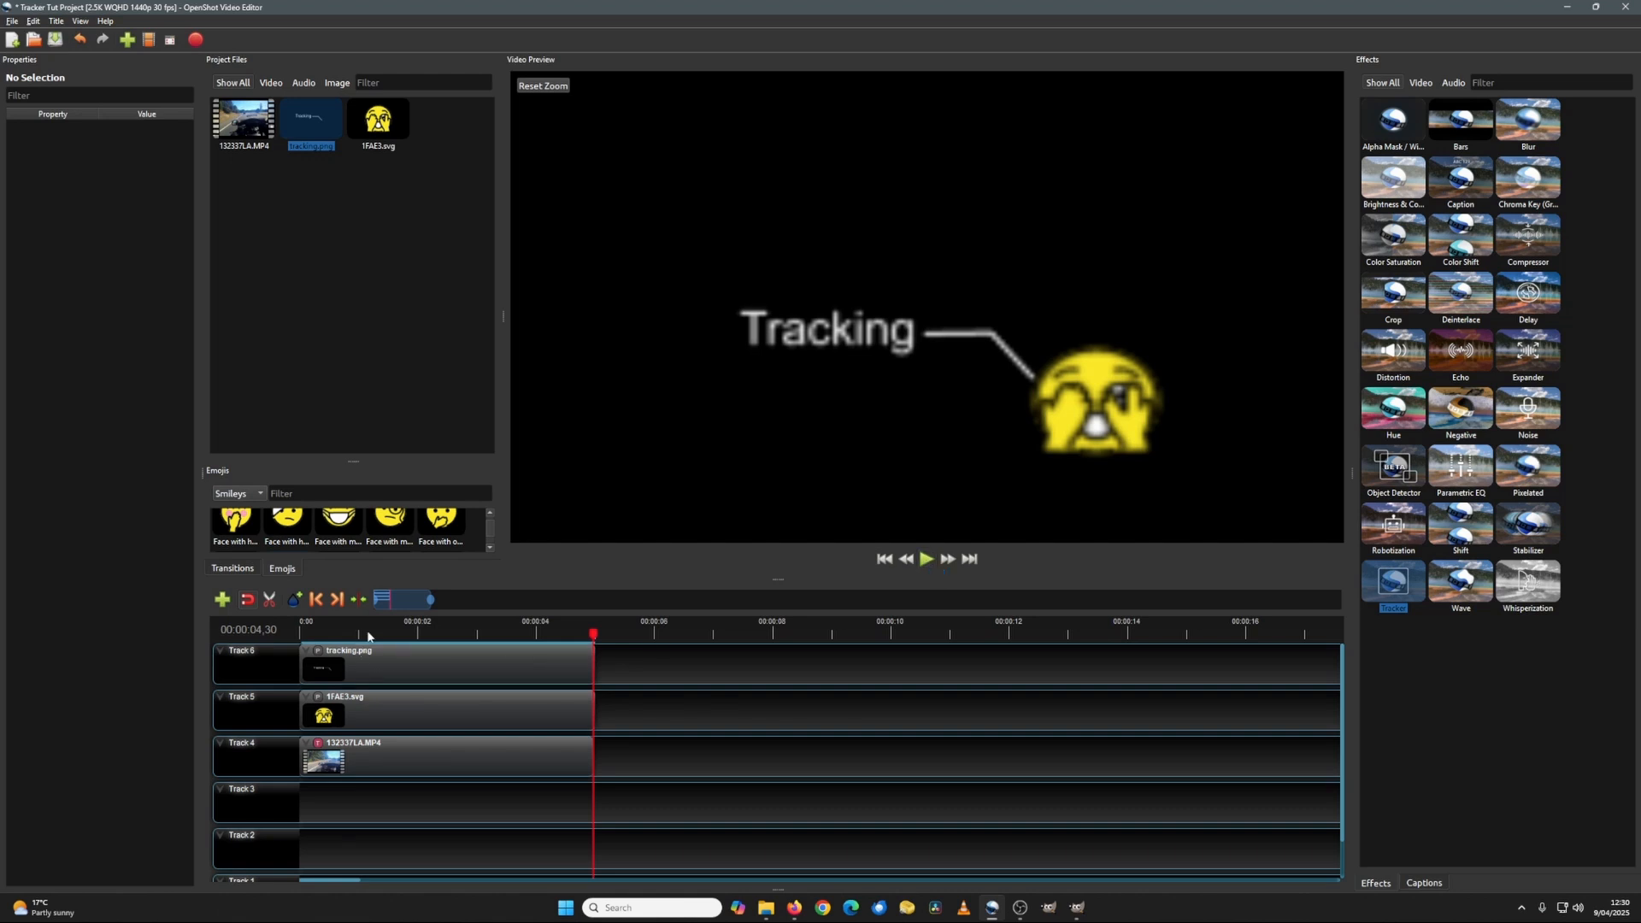
left_click(318, 602)
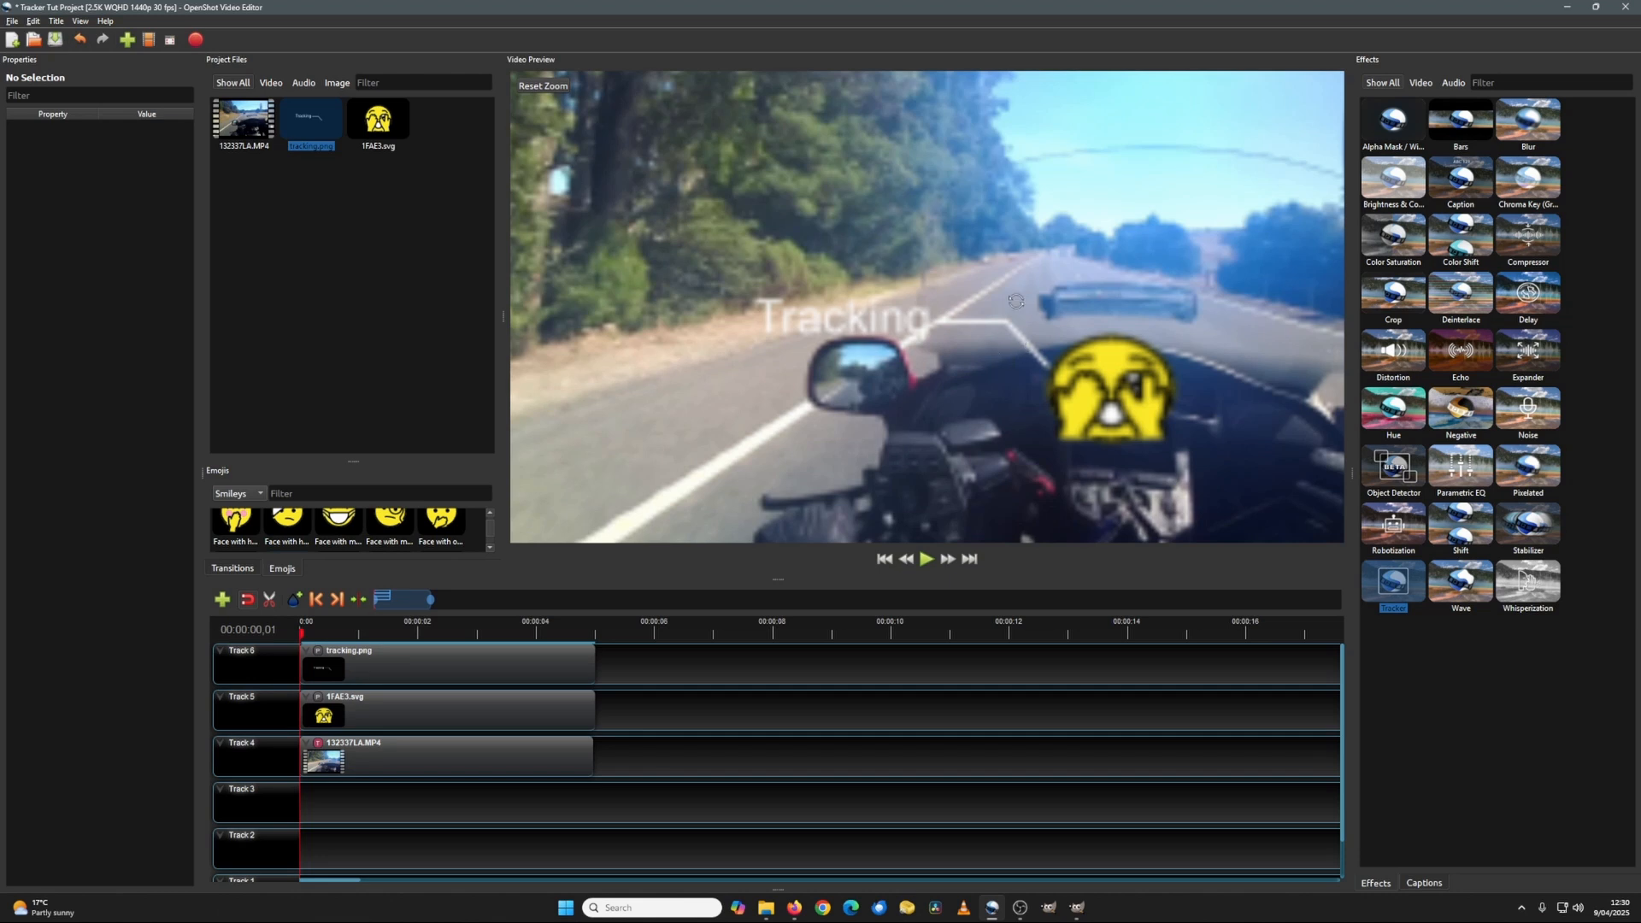
key("ctrl+s")
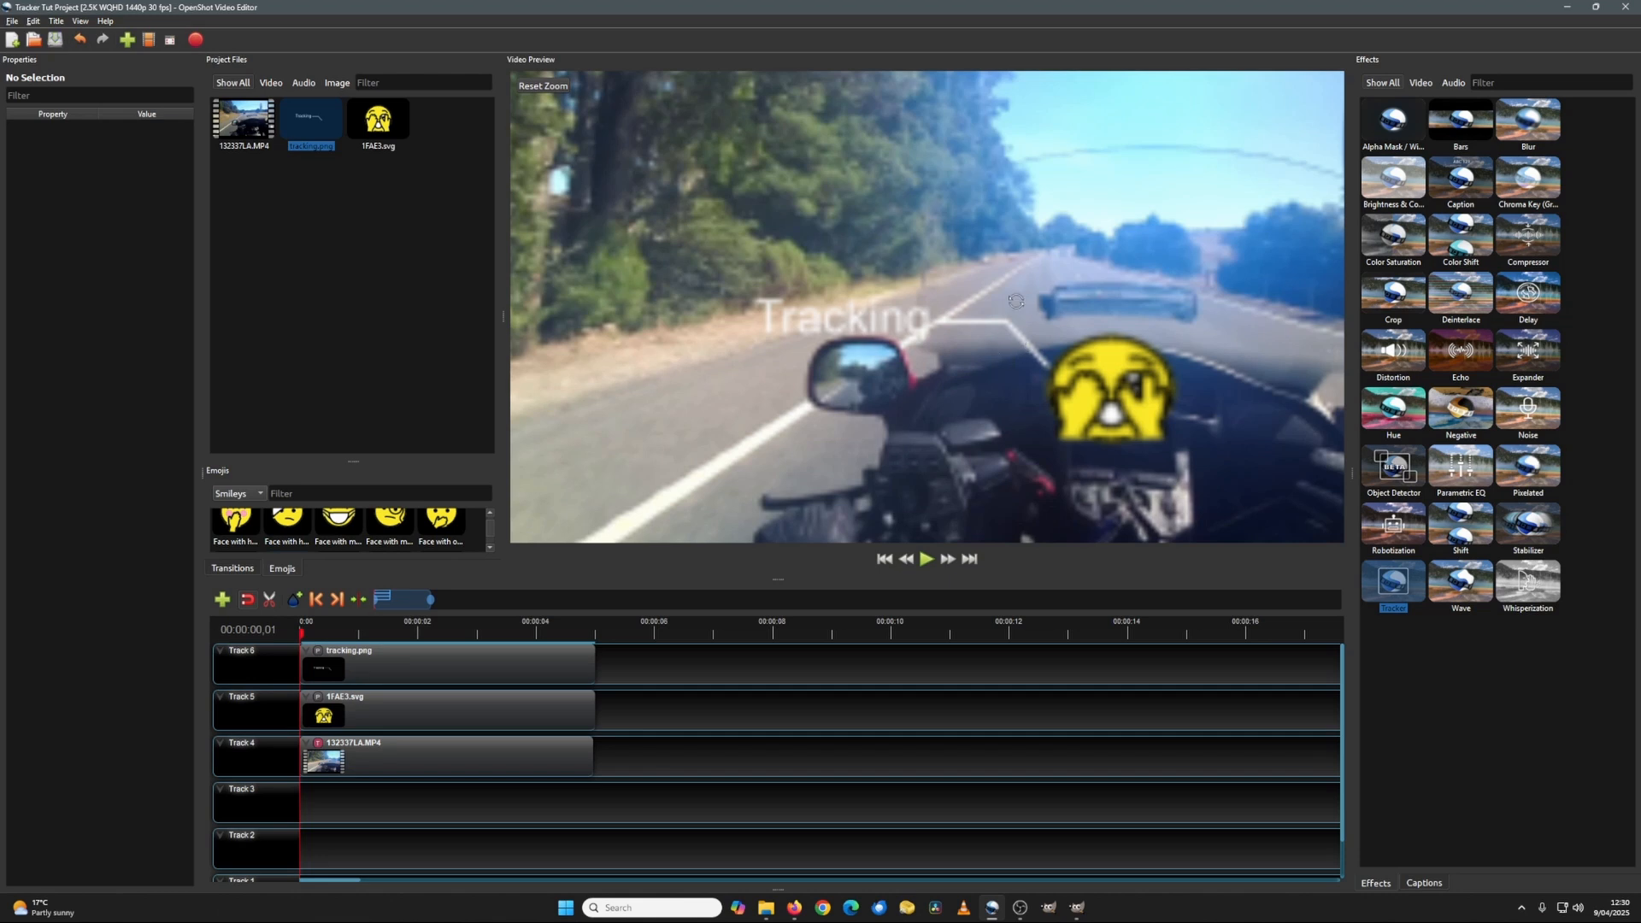